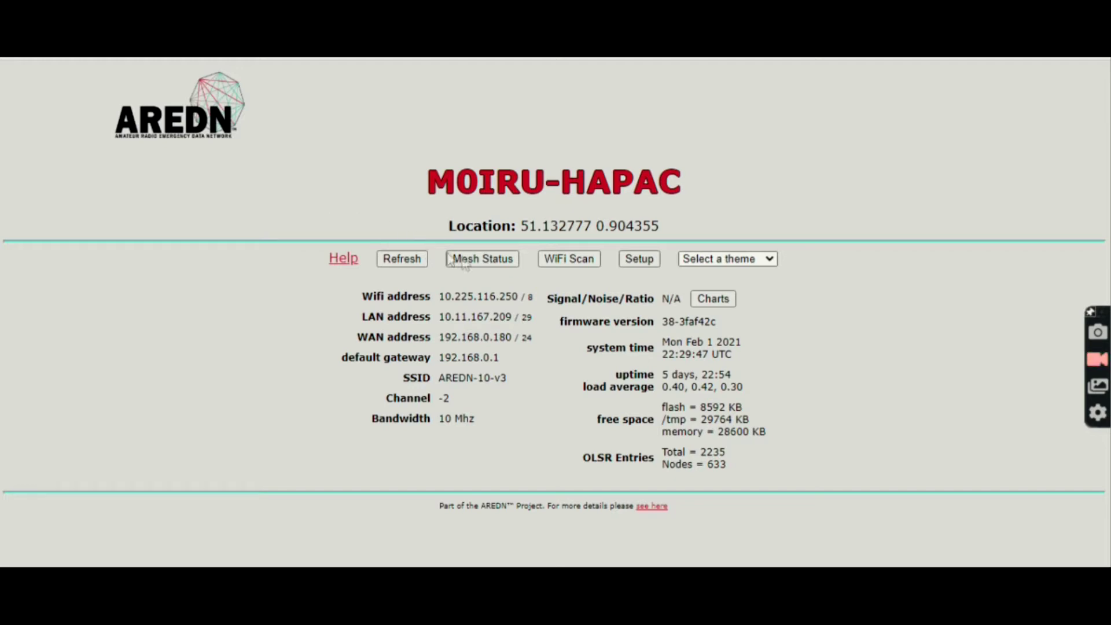
Step: Open Mesh Status on the M0IRU-HAPAC node to see what else is on the mesh
left_click(478, 268)
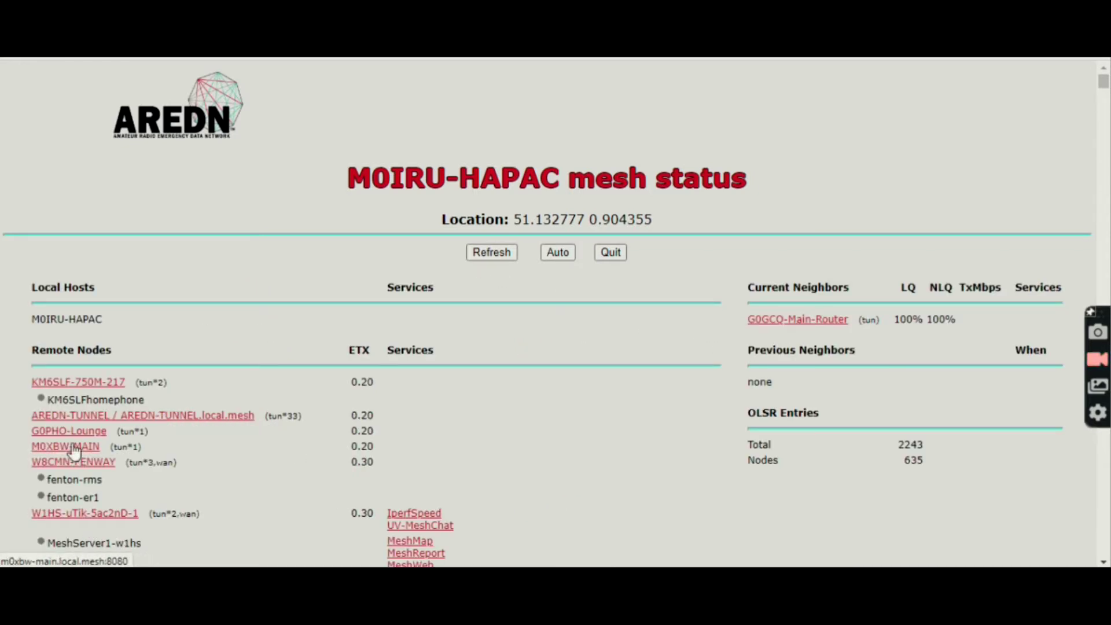
left_click(797, 324)
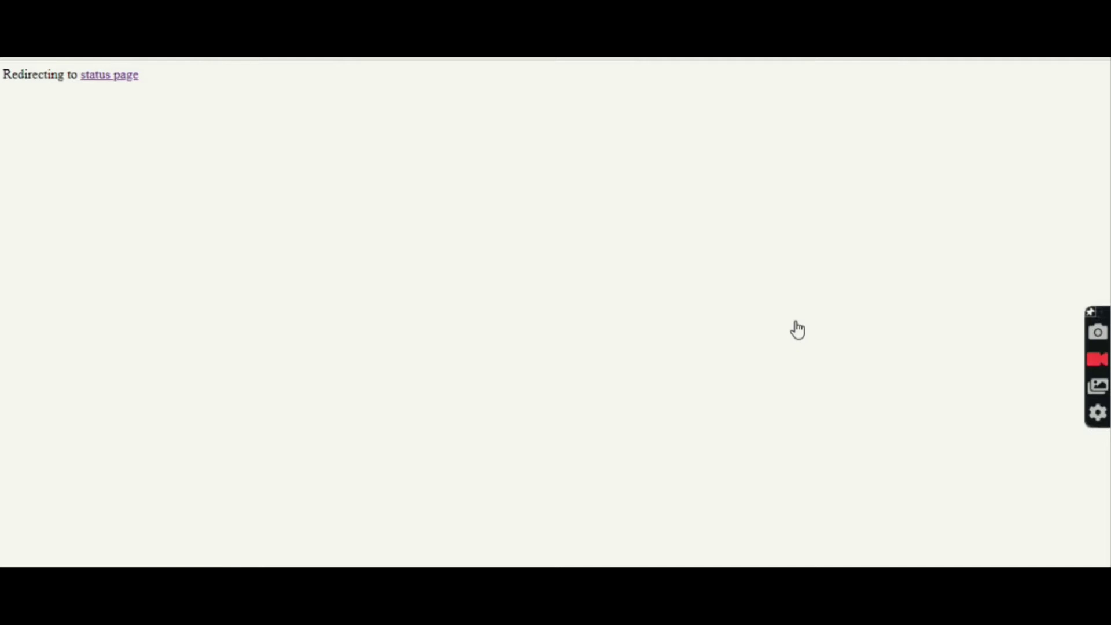
left_click(482, 280)
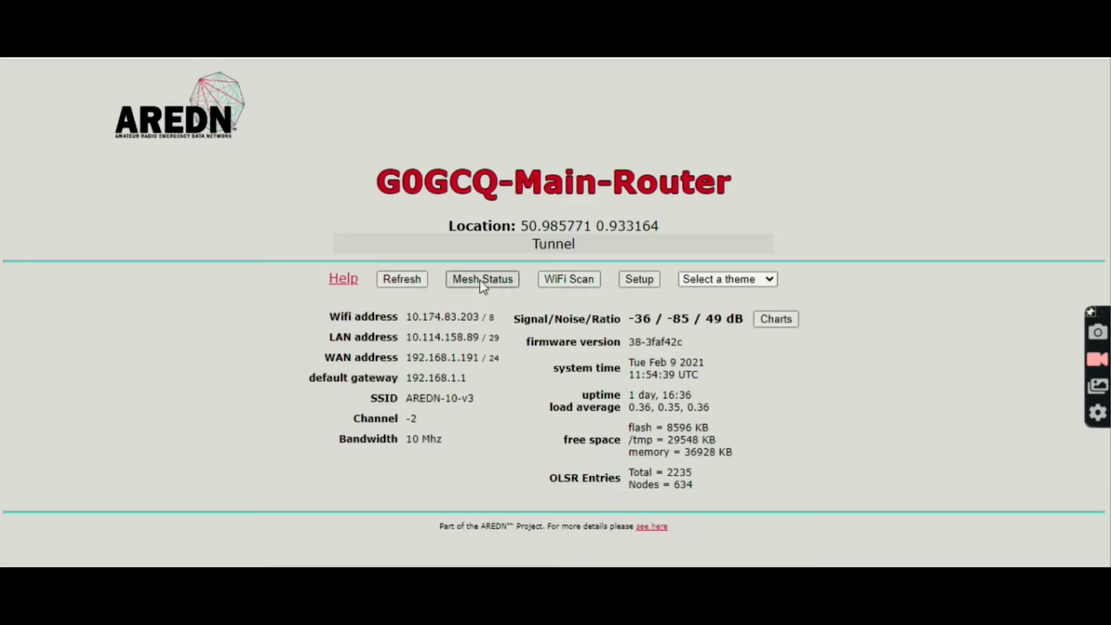
Step: From G0GCQ-Main-Router's Mesh Status list, open the Citadel service on G0GCQ-Shack
left_click(483, 280)
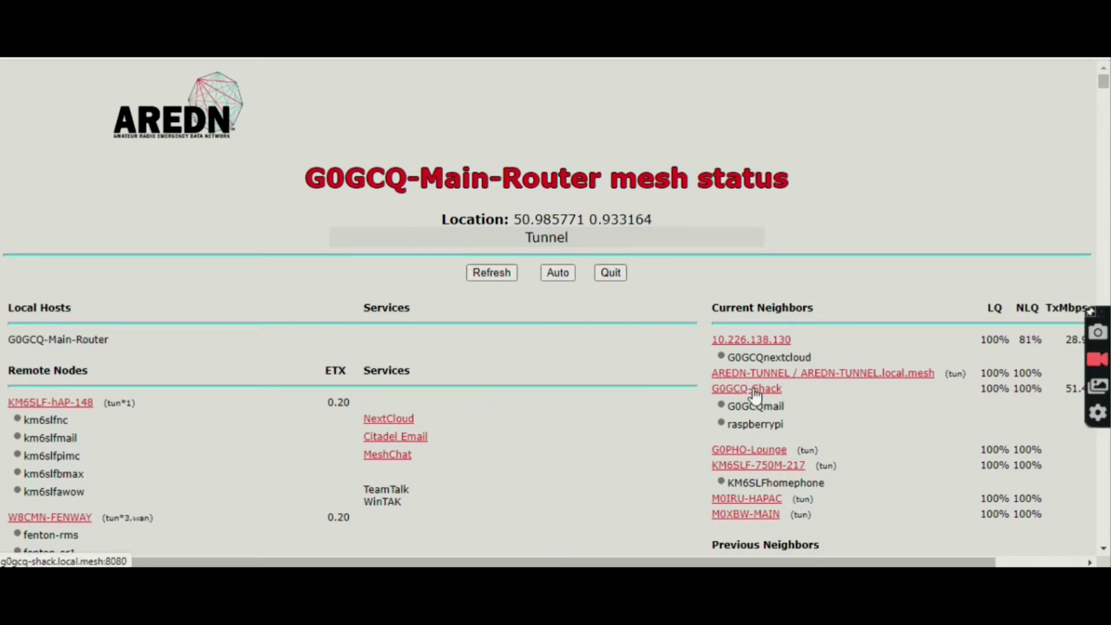
left_click_drag(875, 563, 968, 564)
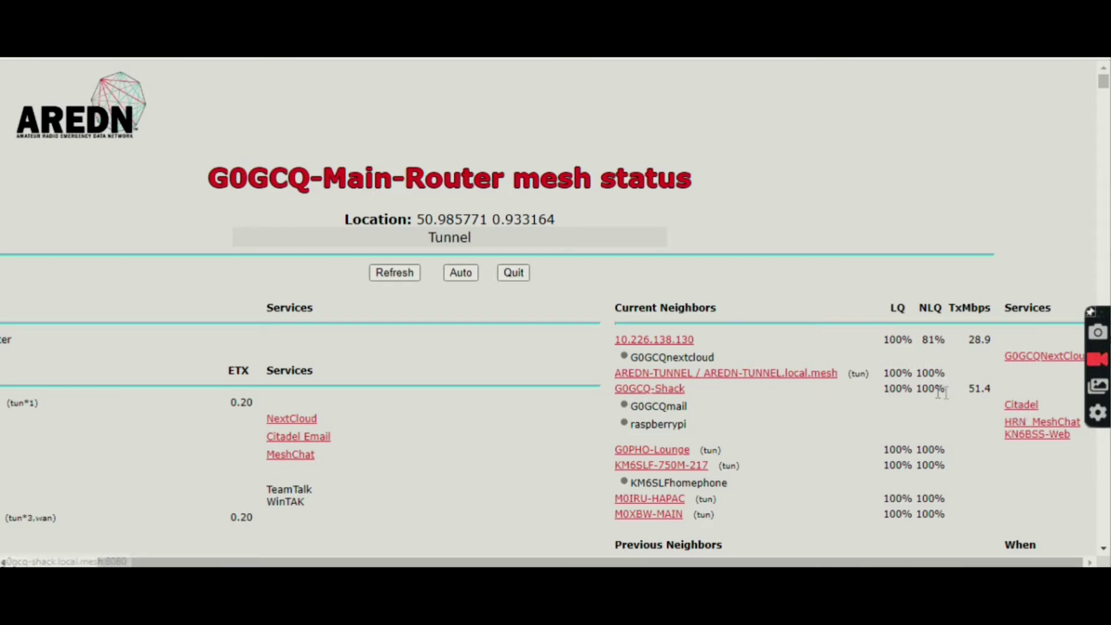
left_click(1011, 410)
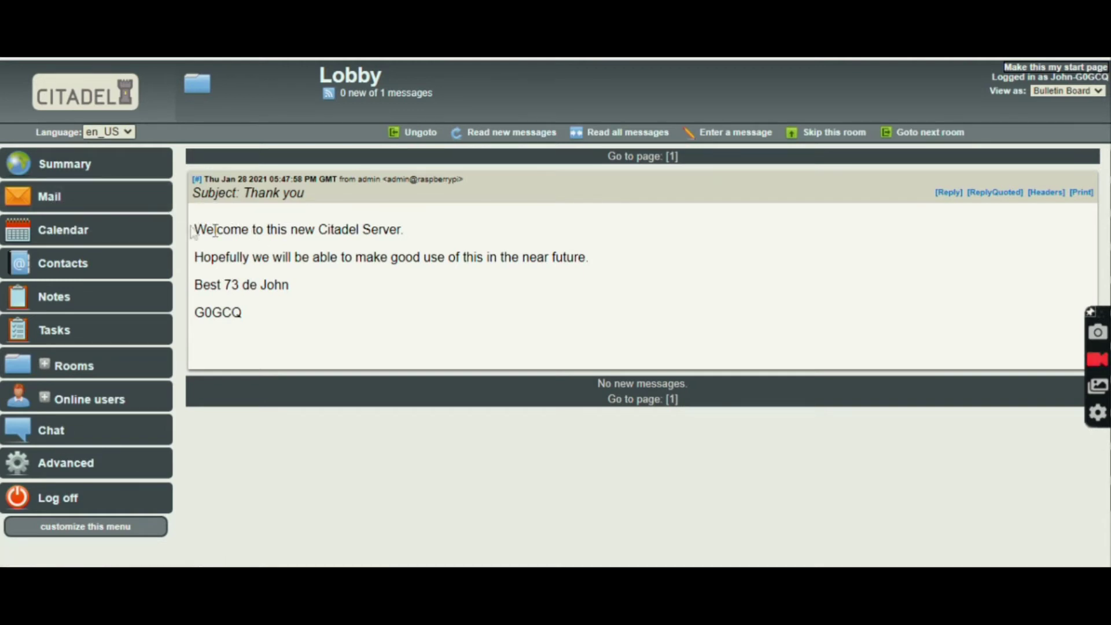
Step: Go to Mail and start composing a new email
left_click(53, 197)
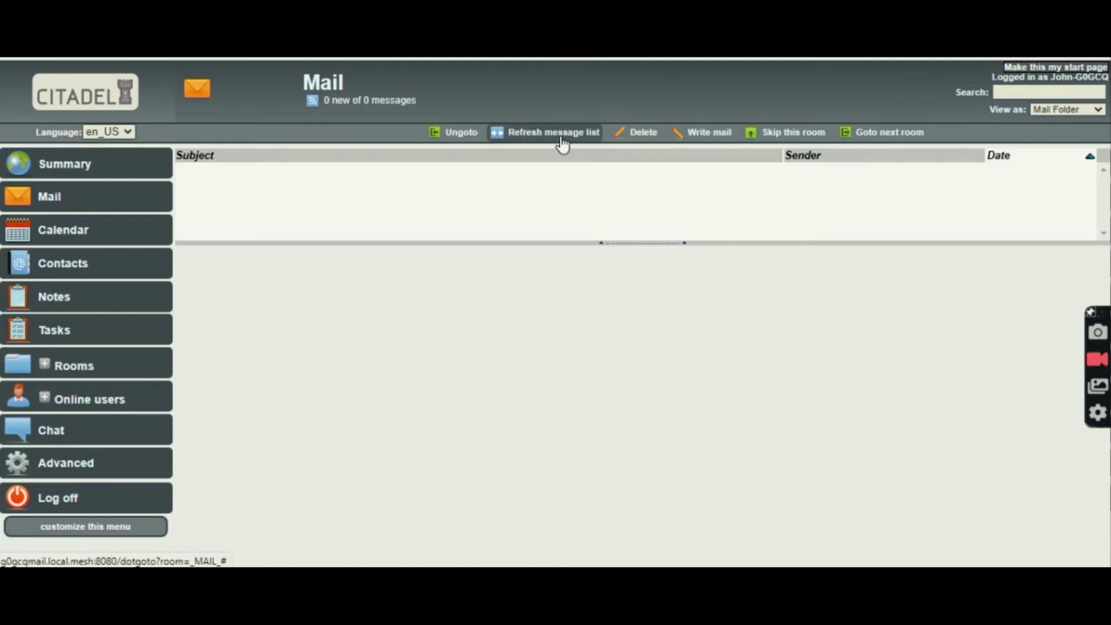
left_click(709, 135)
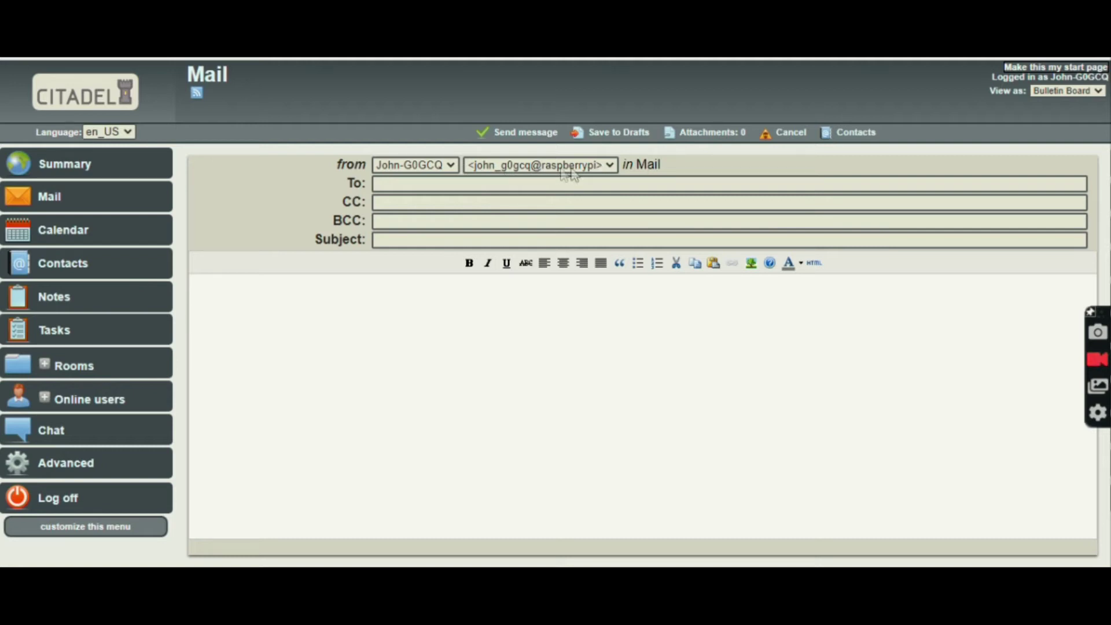
Step: Send an email to the recipient's address with subject 'Test 2' and body 'Another video test'
left_click(406, 184)
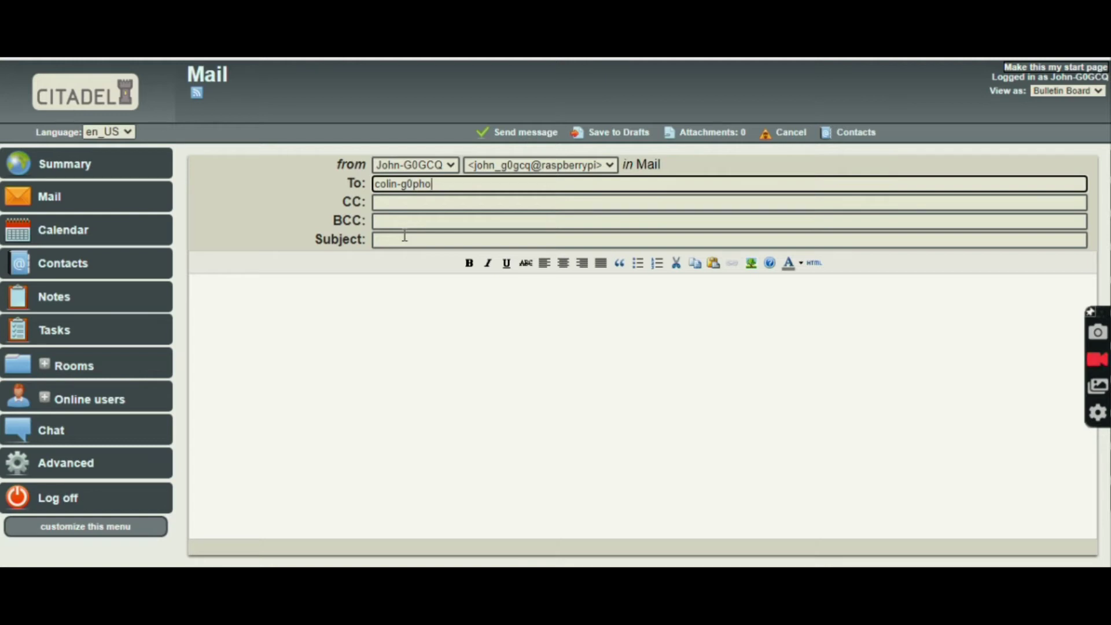
left_click(404, 237)
left_click(387, 295)
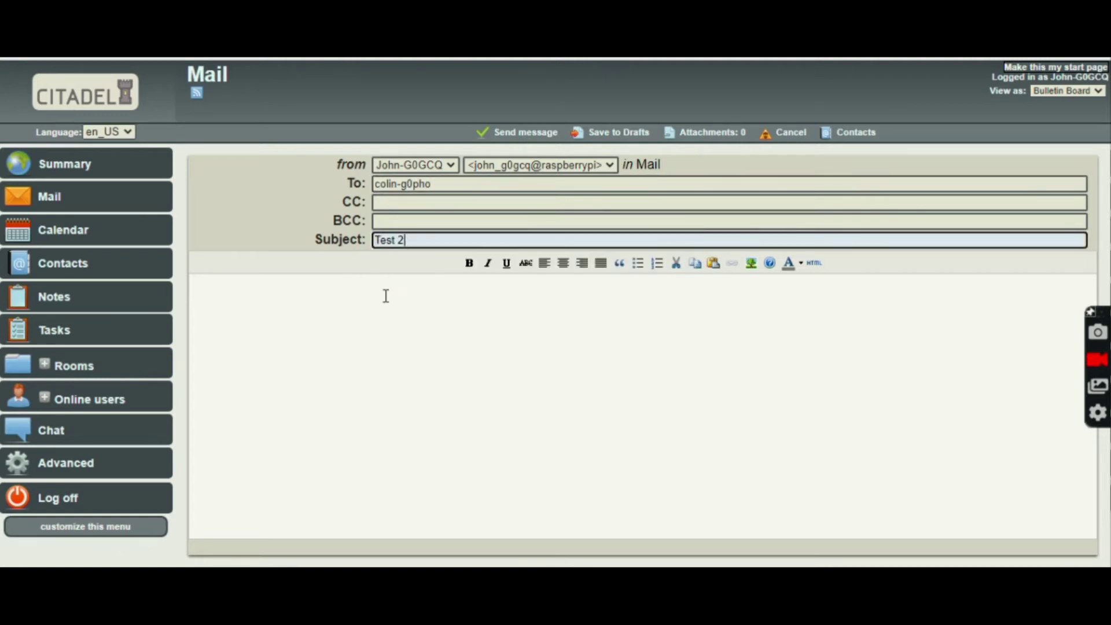
left_click(387, 290)
type("Another ")
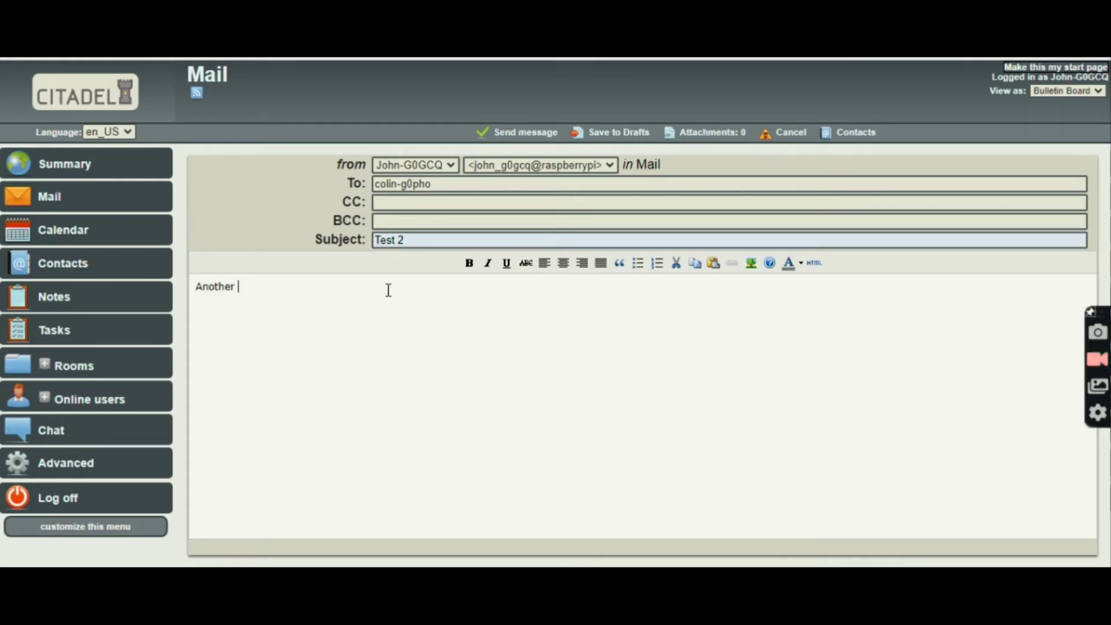
type("video test")
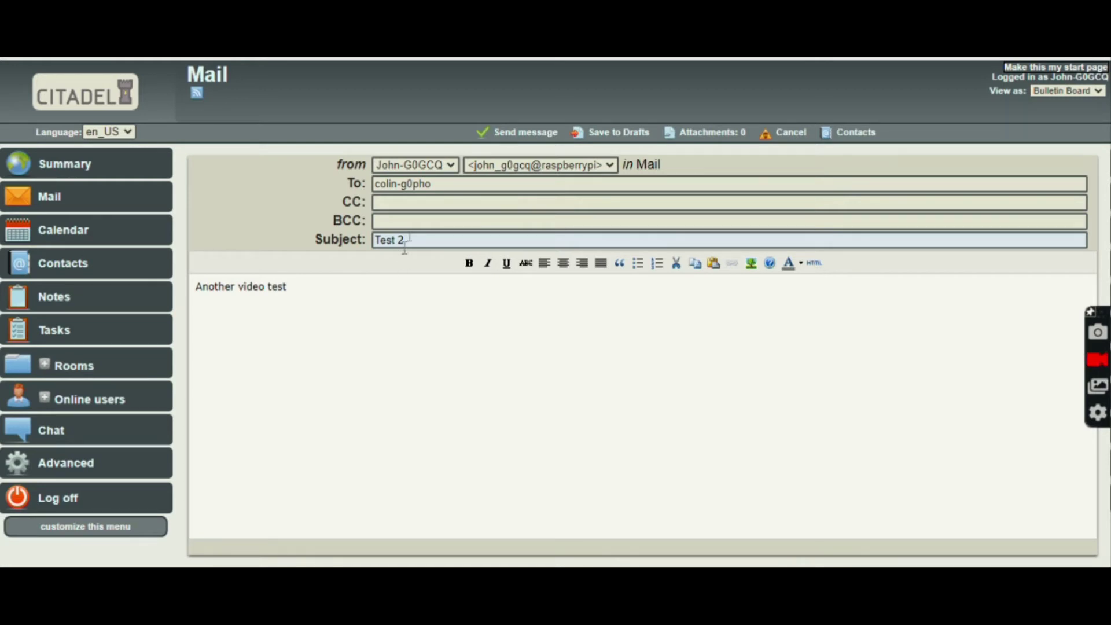
left_click(519, 136)
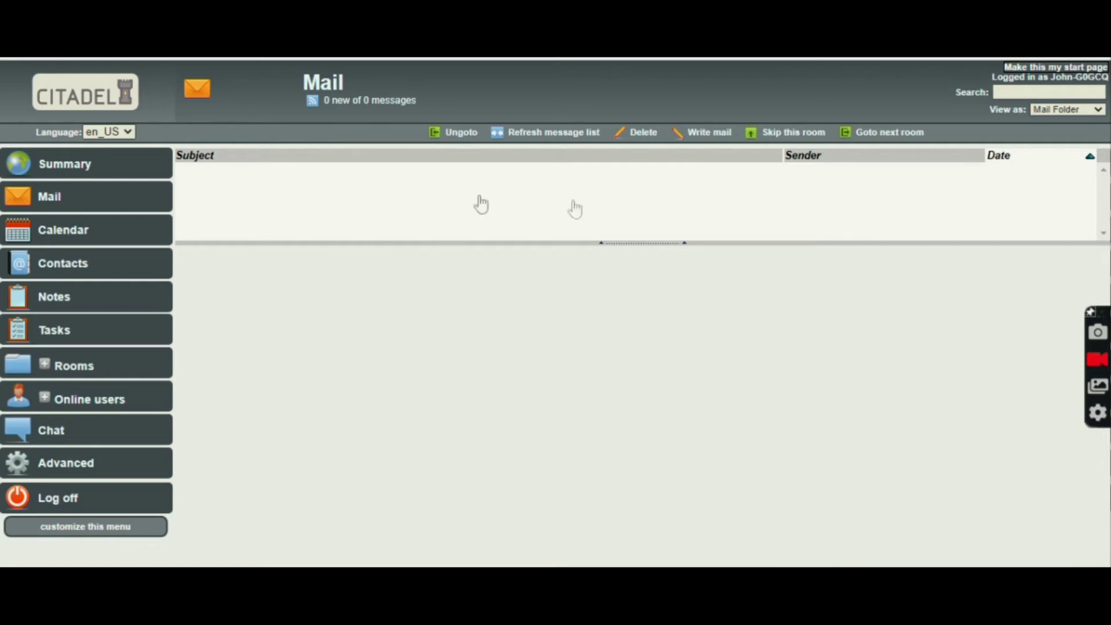
Step: Show the February 2021 calendar with the Hamshack Hotline UK Meet events on the 7th and 14th
left_click(63, 231)
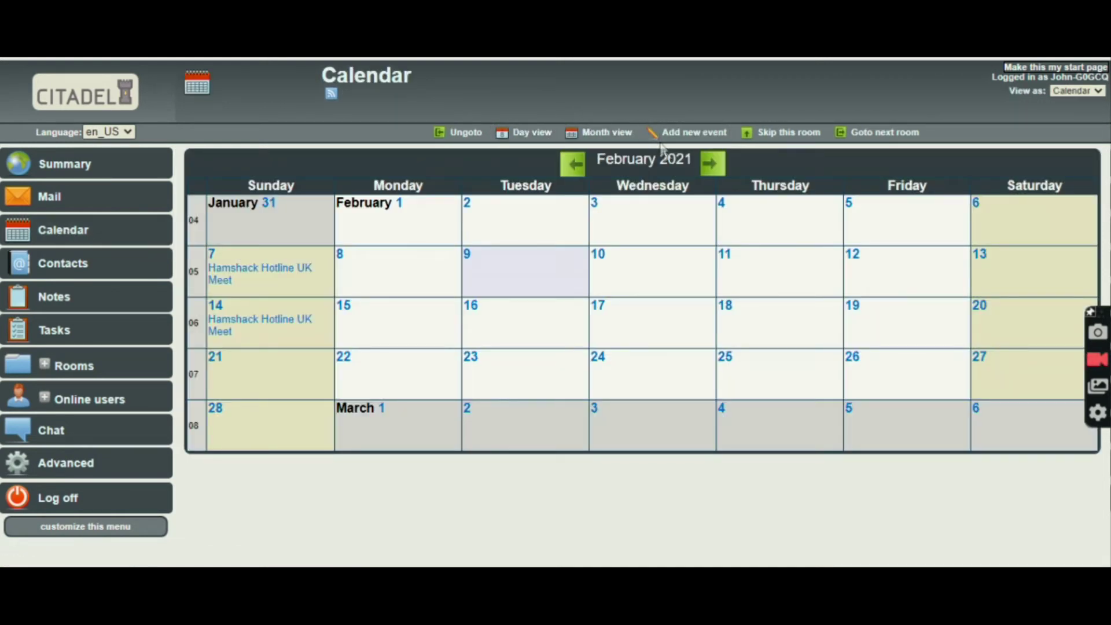
left_click(715, 167)
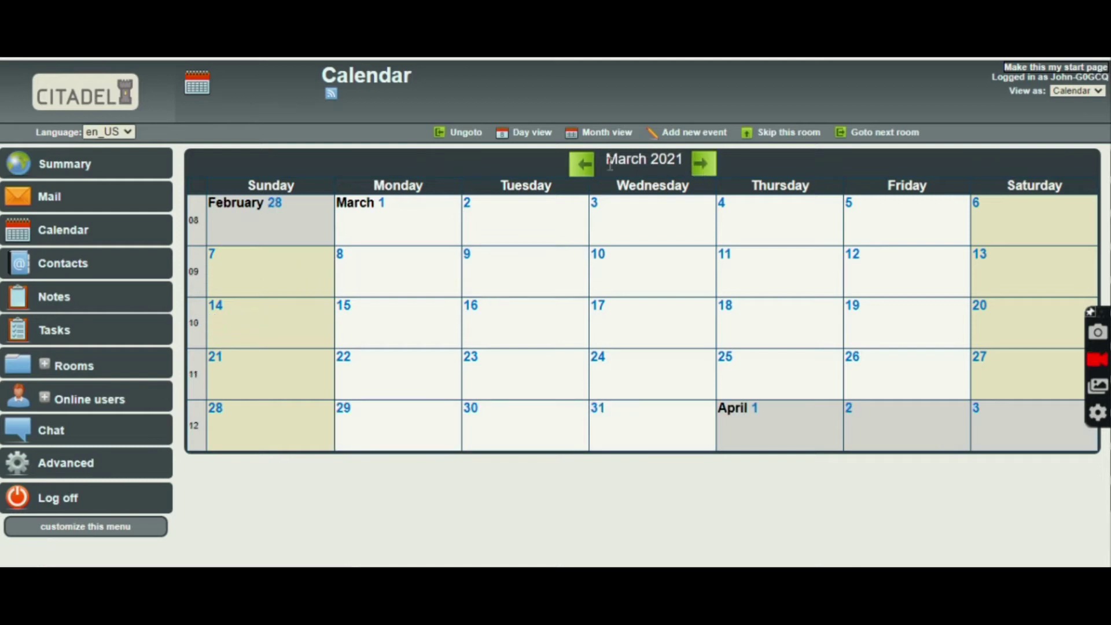
left_click(319, 341)
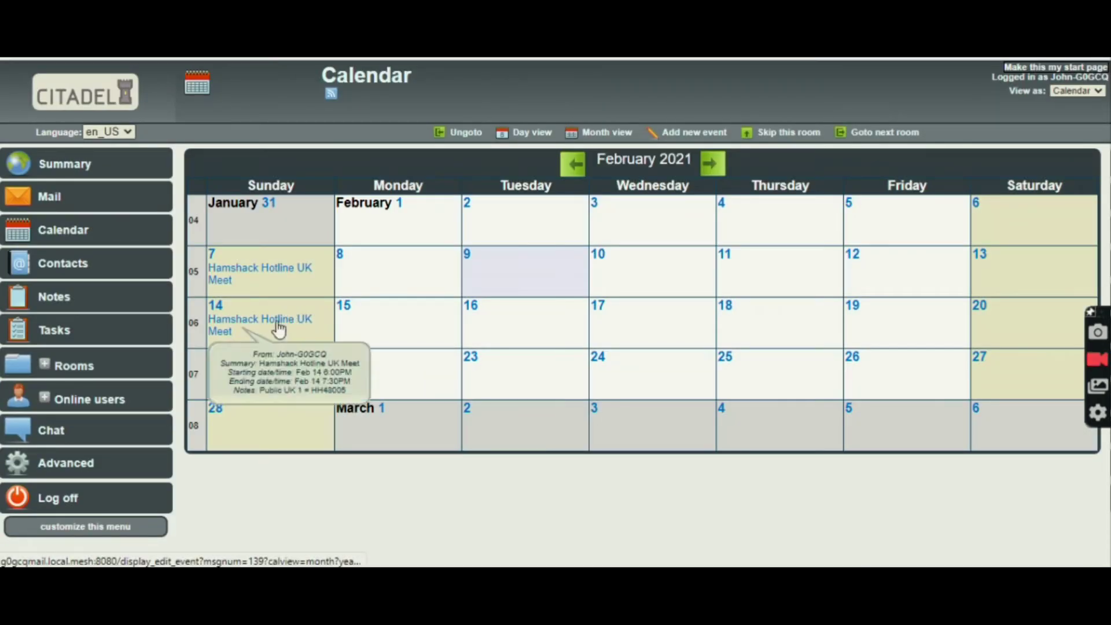
mouse_move(292, 272)
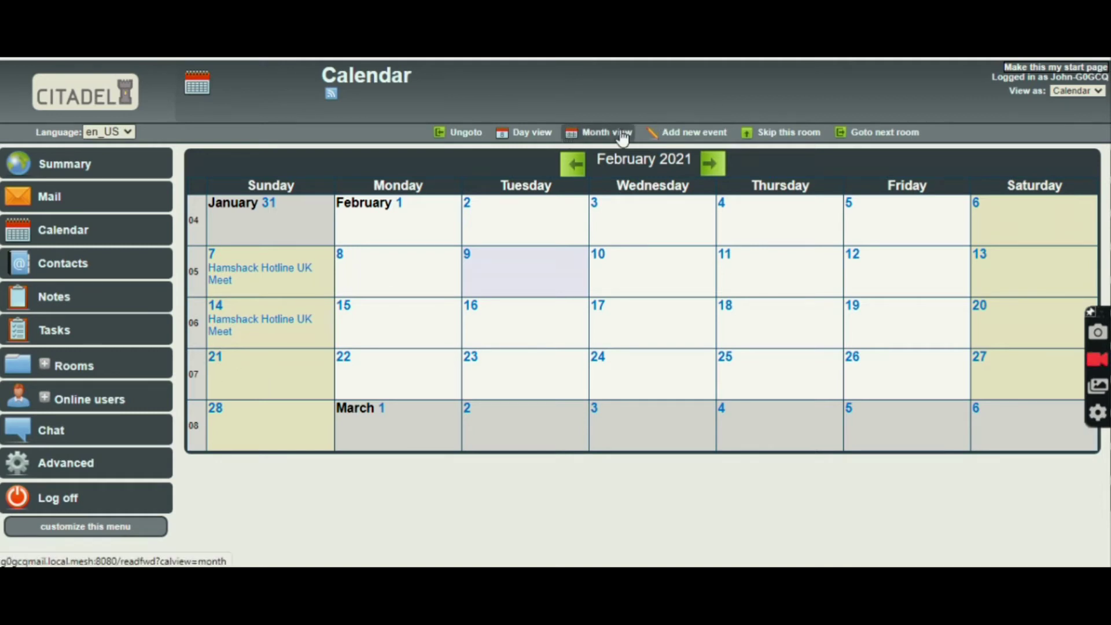
Step: Create a new event titled 'Hamshack Hotline UK Meet' from earlier titles
left_click(688, 134)
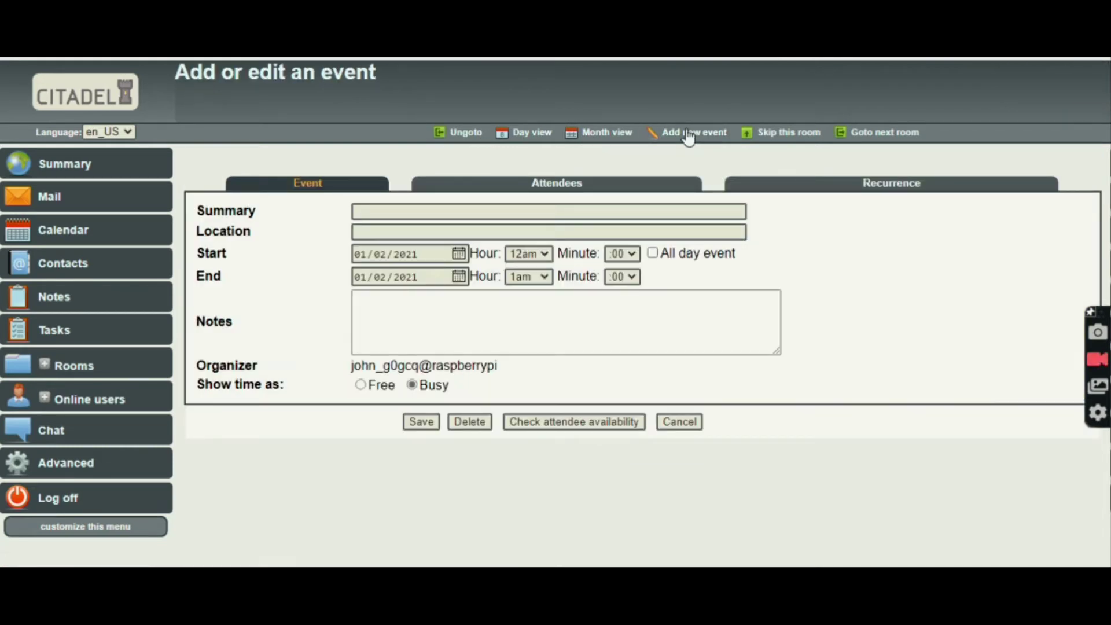
left_click(632, 206)
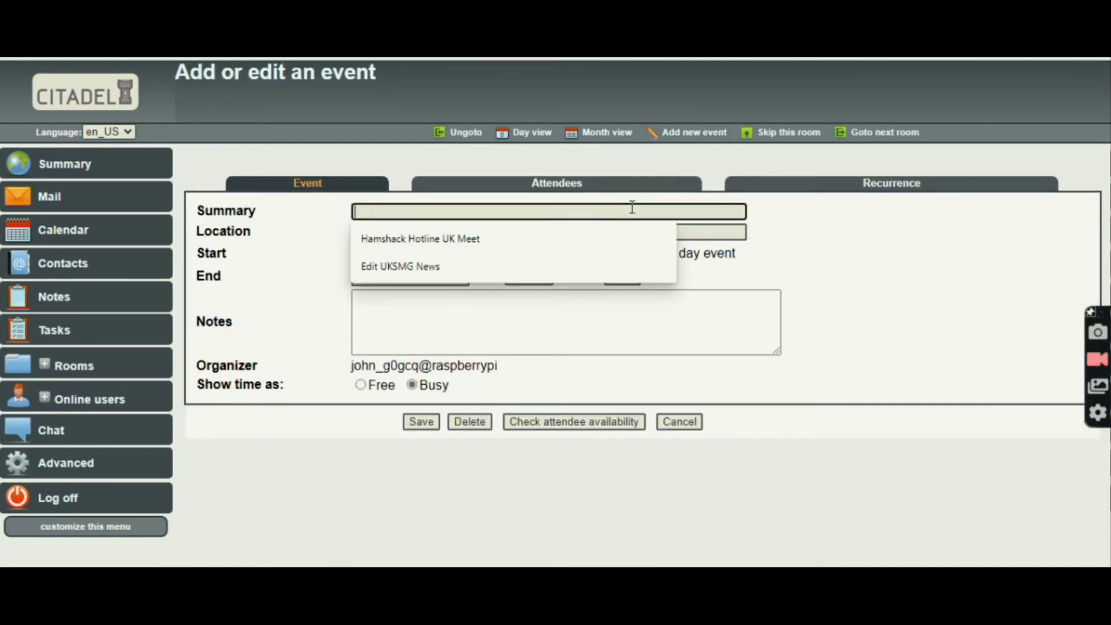
left_click(499, 243)
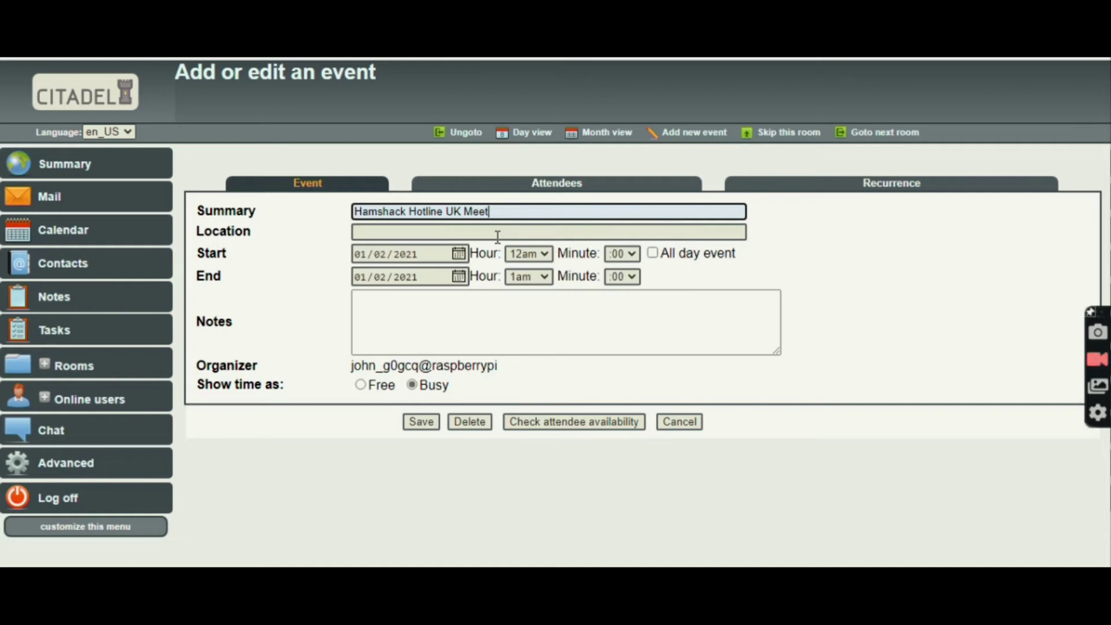
Step: Set the event's start and end dates to 21/02/2021
left_click(459, 256)
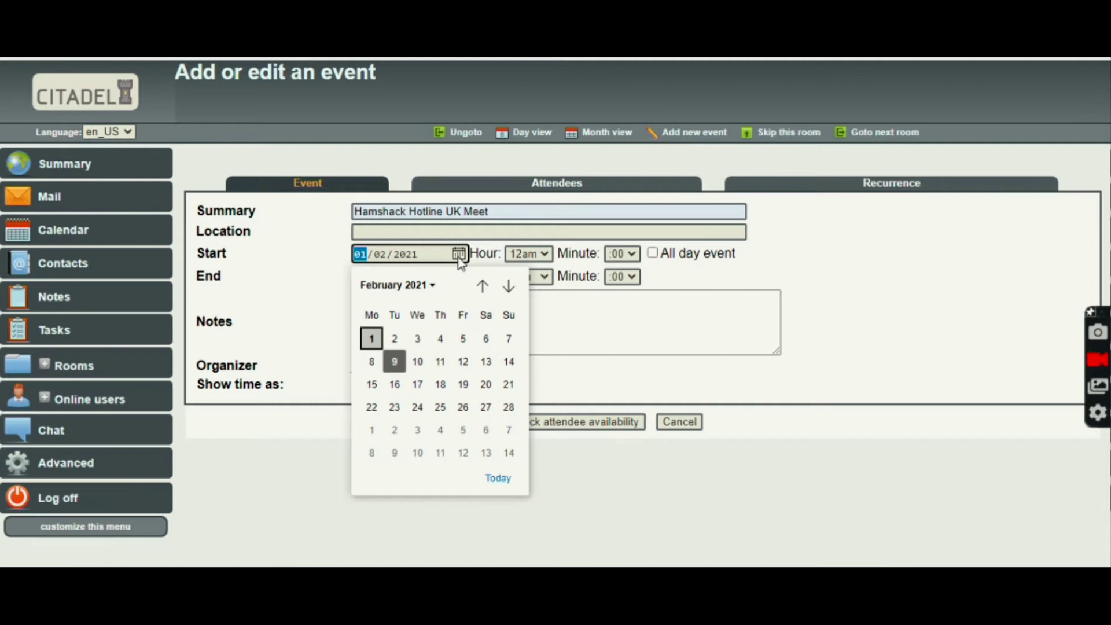
left_click(509, 384)
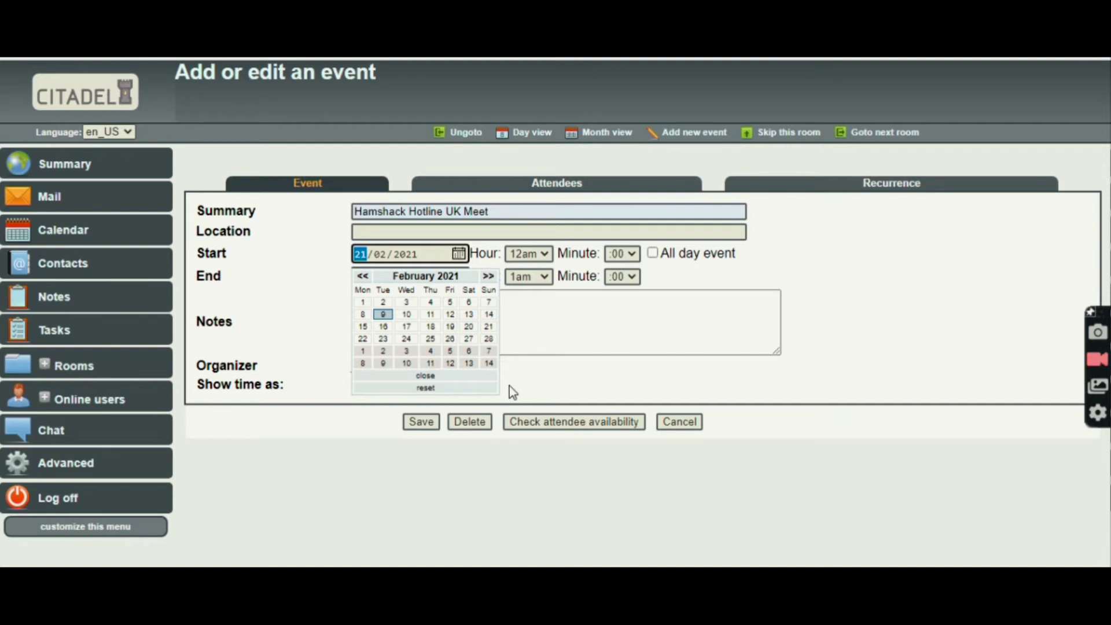
left_click(489, 327)
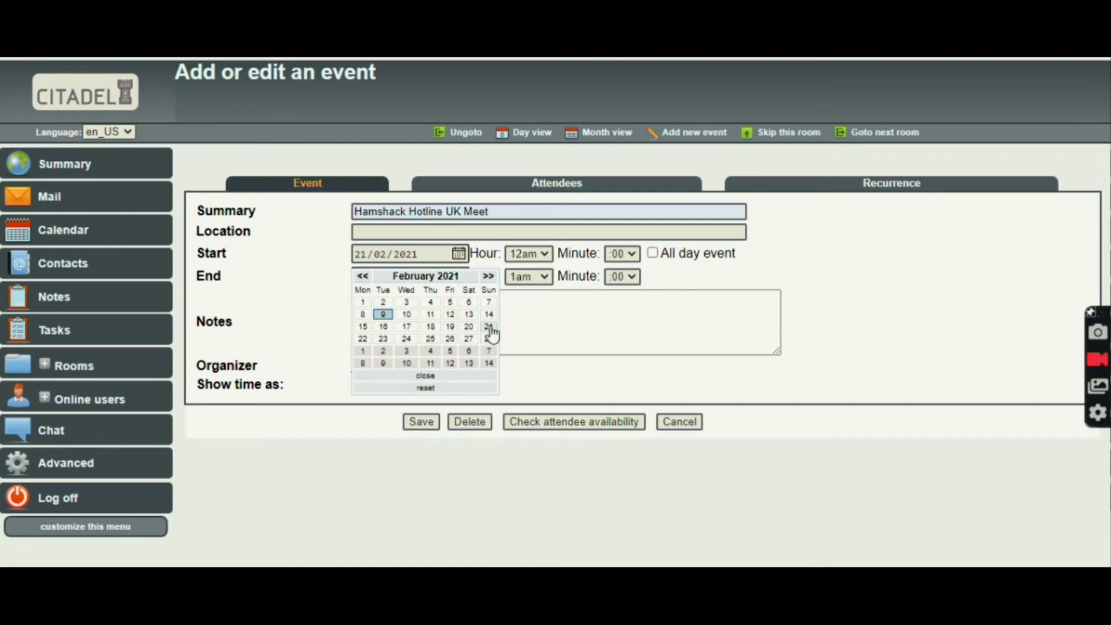
left_click(491, 334)
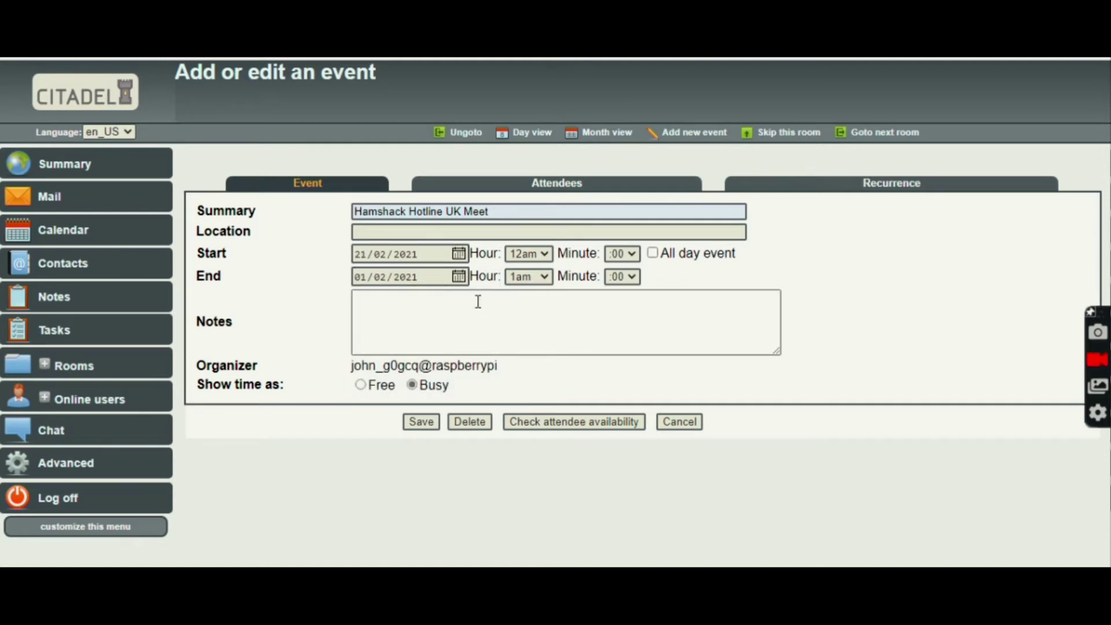
left_click(456, 279)
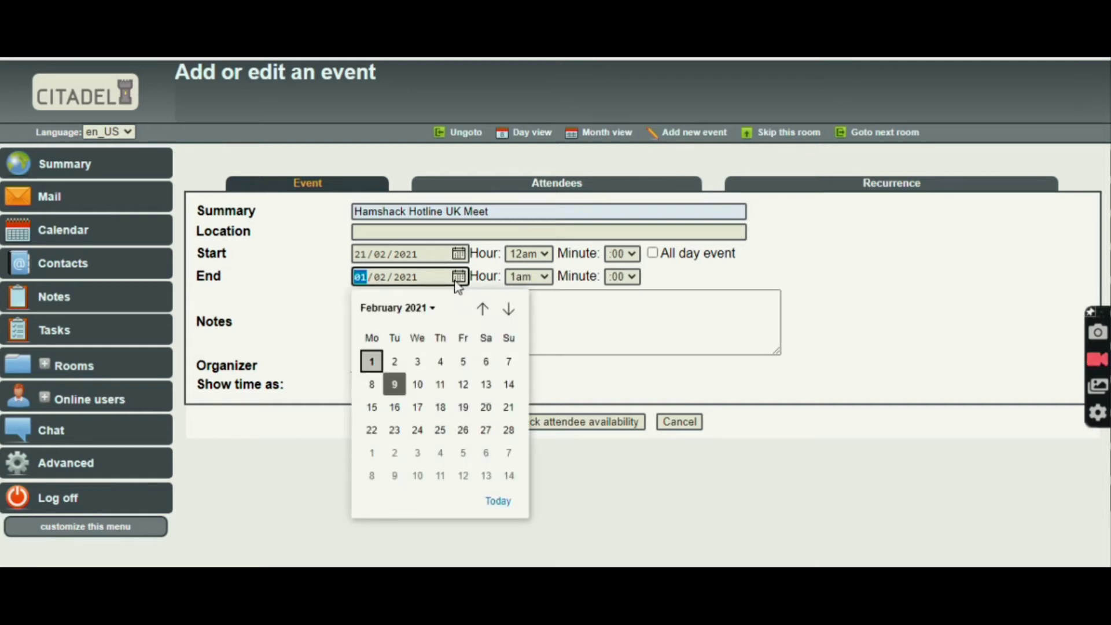
left_click(516, 408)
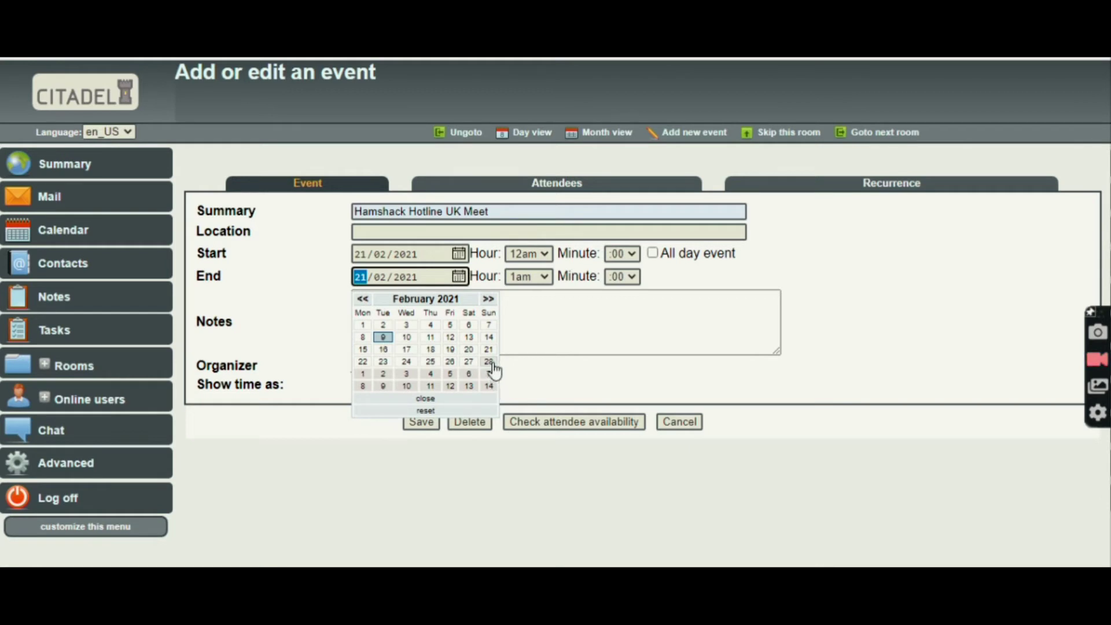
left_click(489, 349)
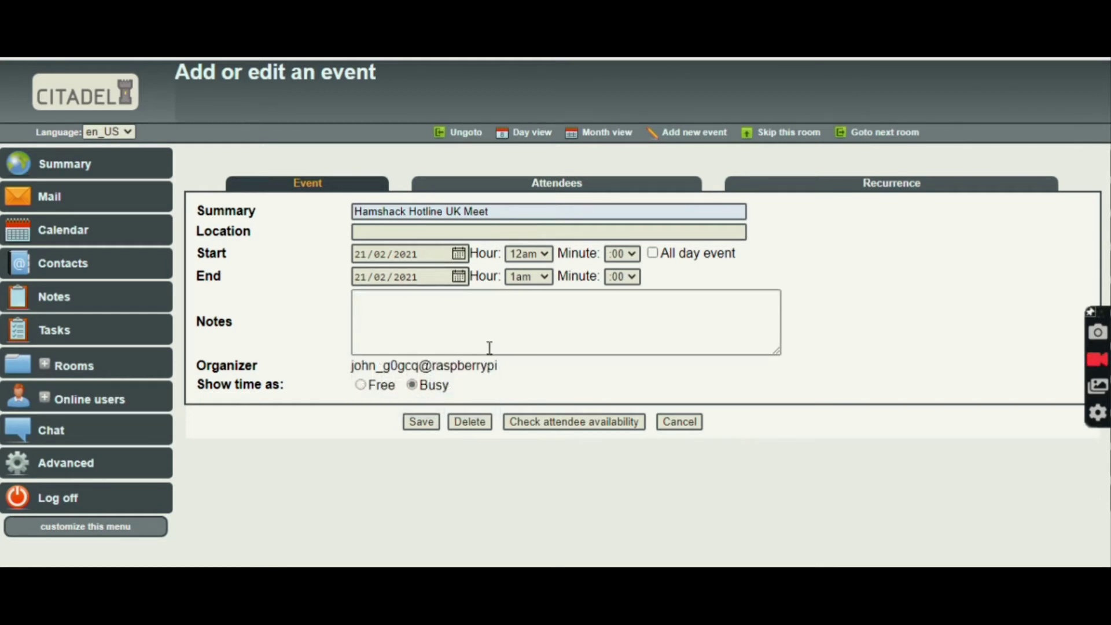
Step: Set the event to run from 6pm to 7:30pm
left_click(544, 254)
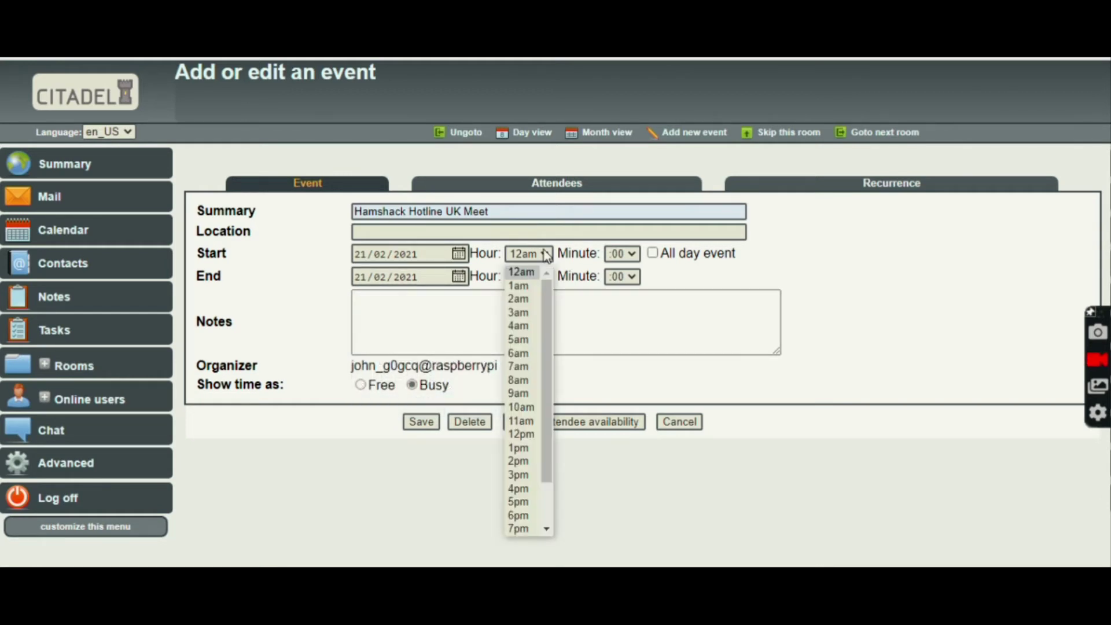
left_click(516, 516)
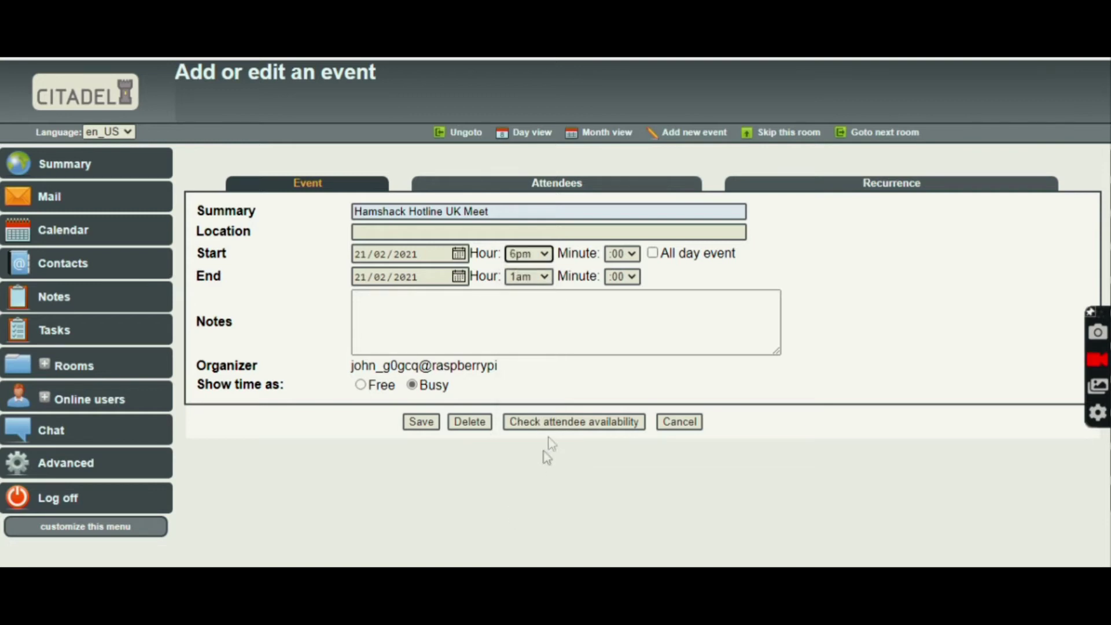
left_click(547, 277)
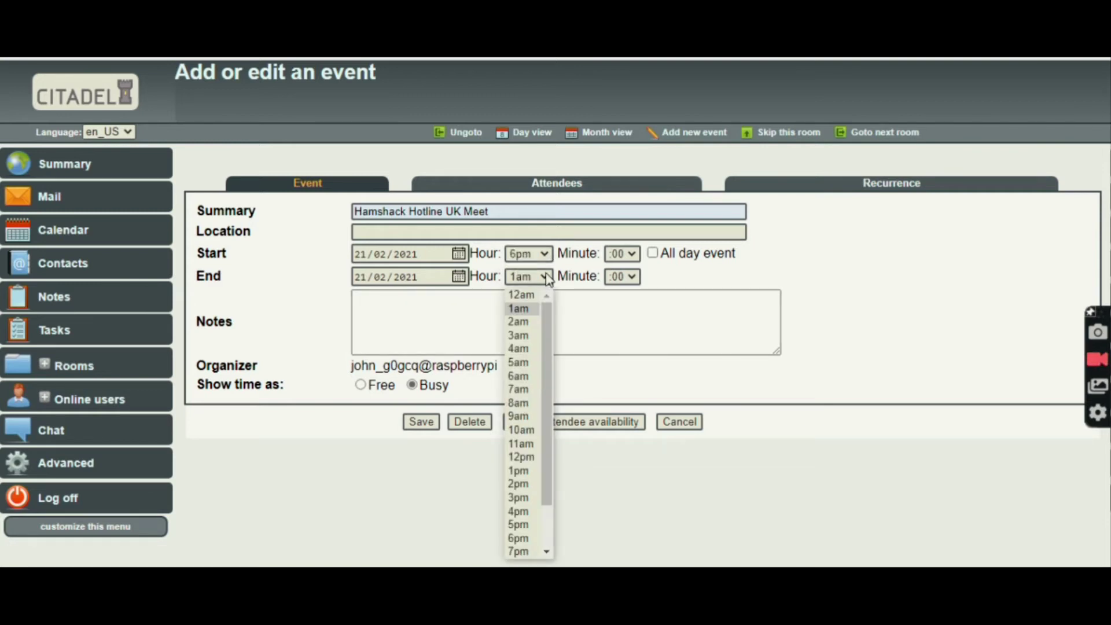
left_click(512, 551)
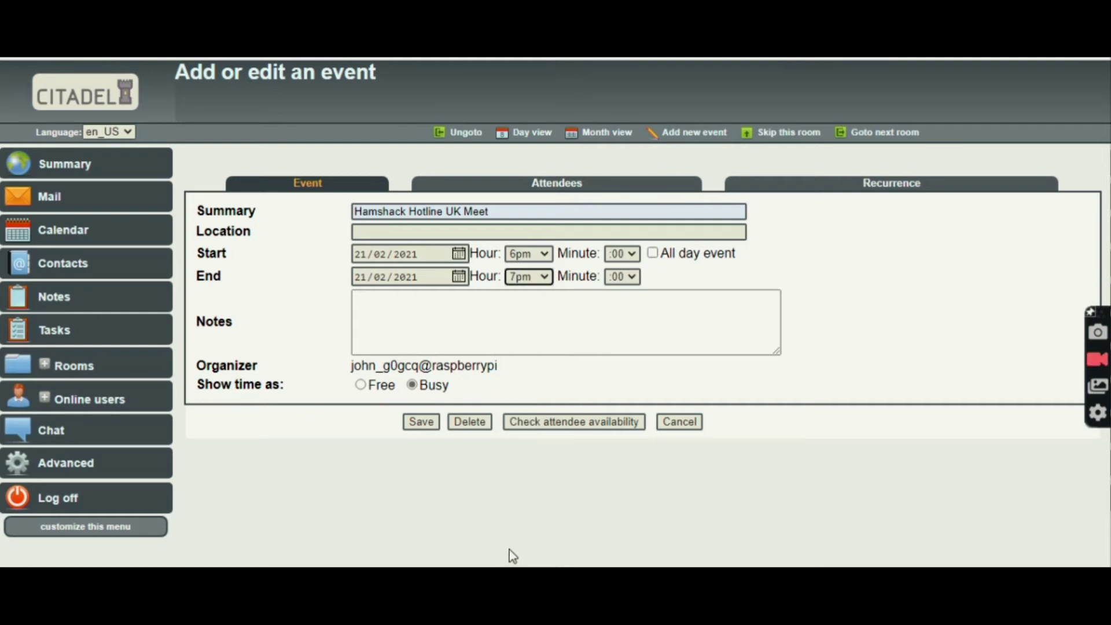
left_click(630, 277)
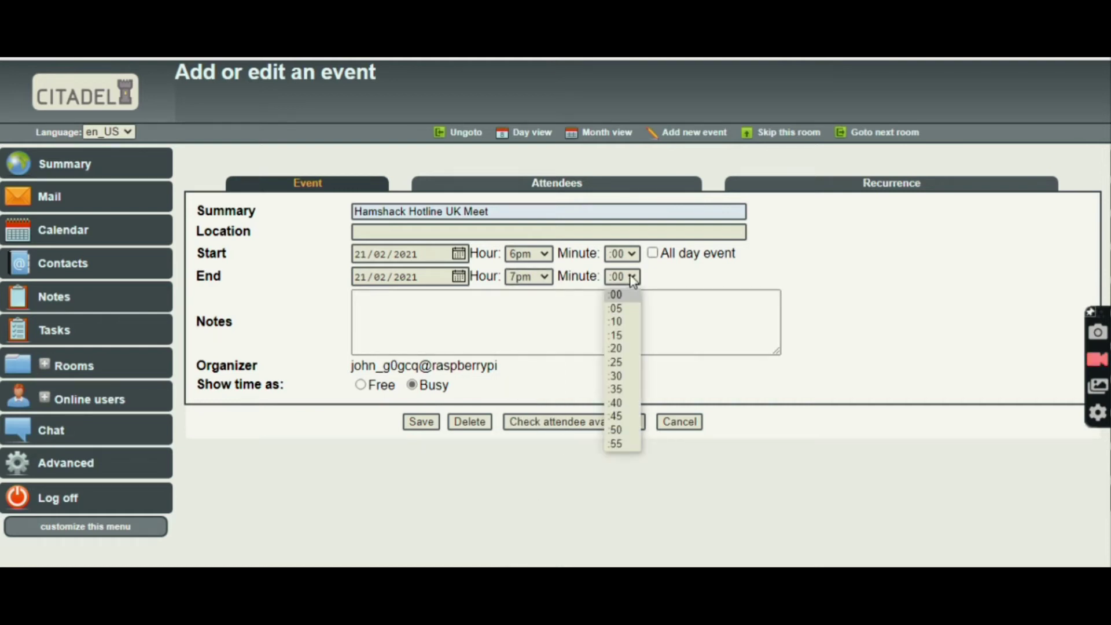
left_click(616, 375)
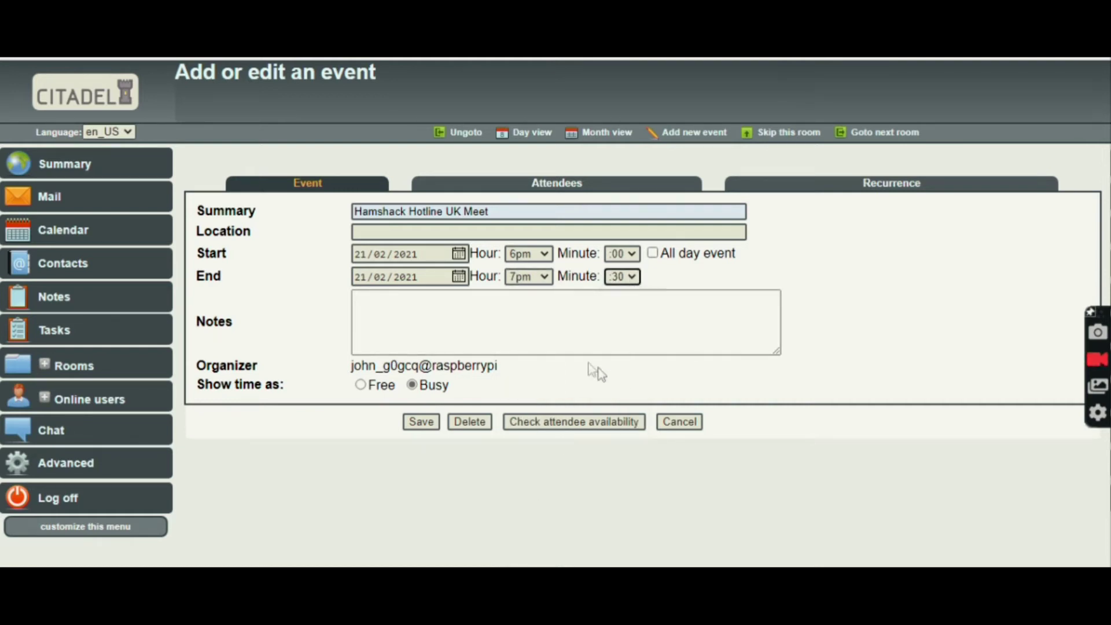
Step: Add the note 'UK Public 1 on HH 48005' and save the event
left_click(560, 299)
type("UK Pu")
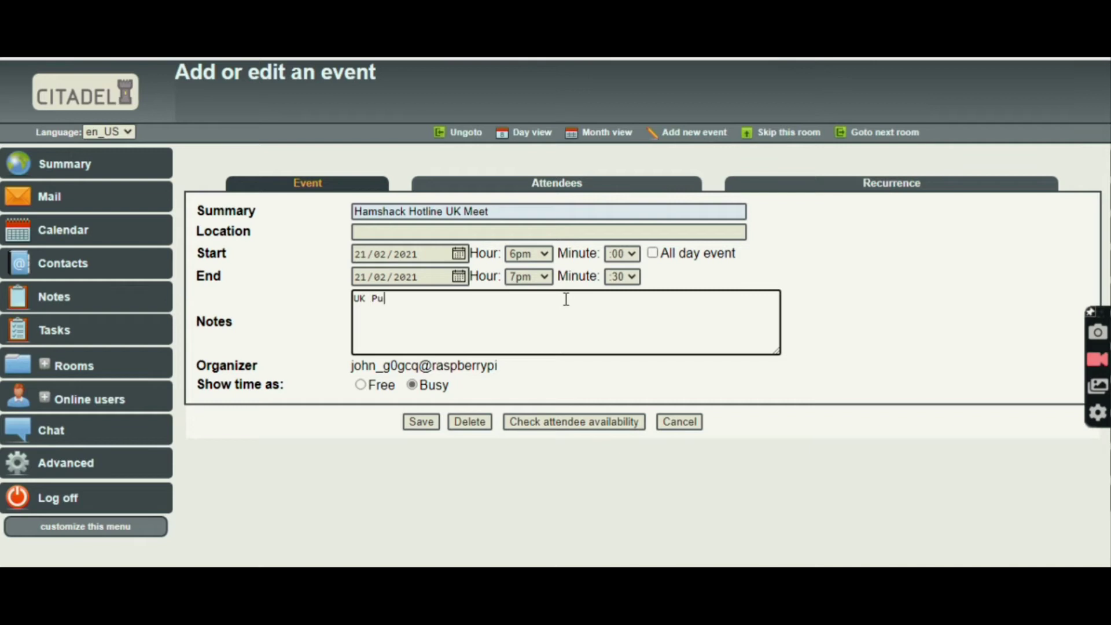
type("blic 1 on HH")
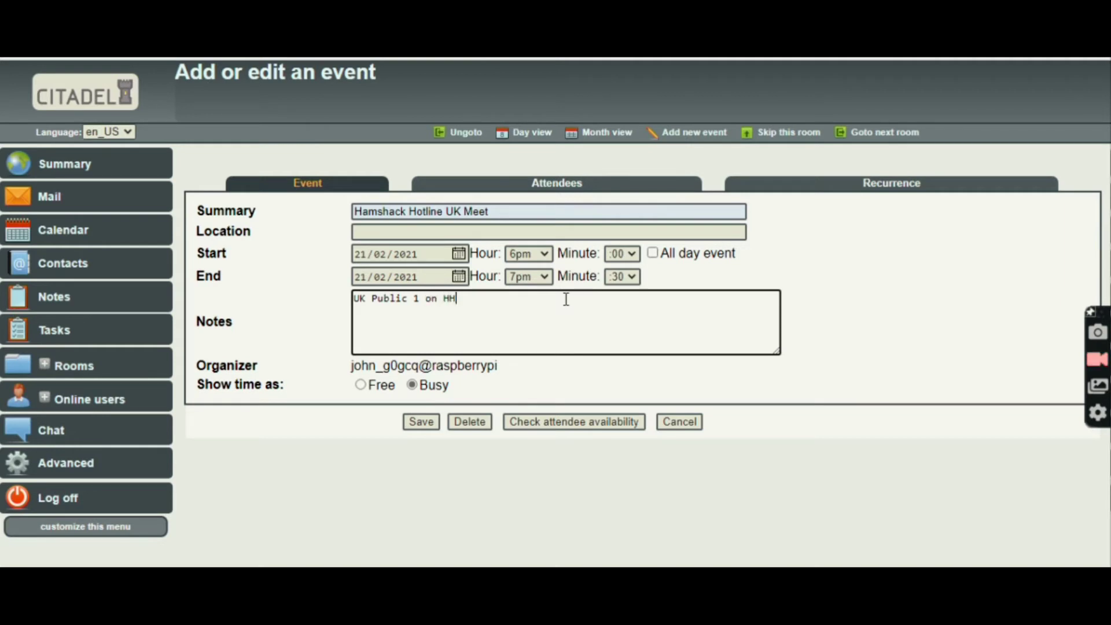
type(" 24")
key("BackSpace")
type("48005")
left_click(422, 424)
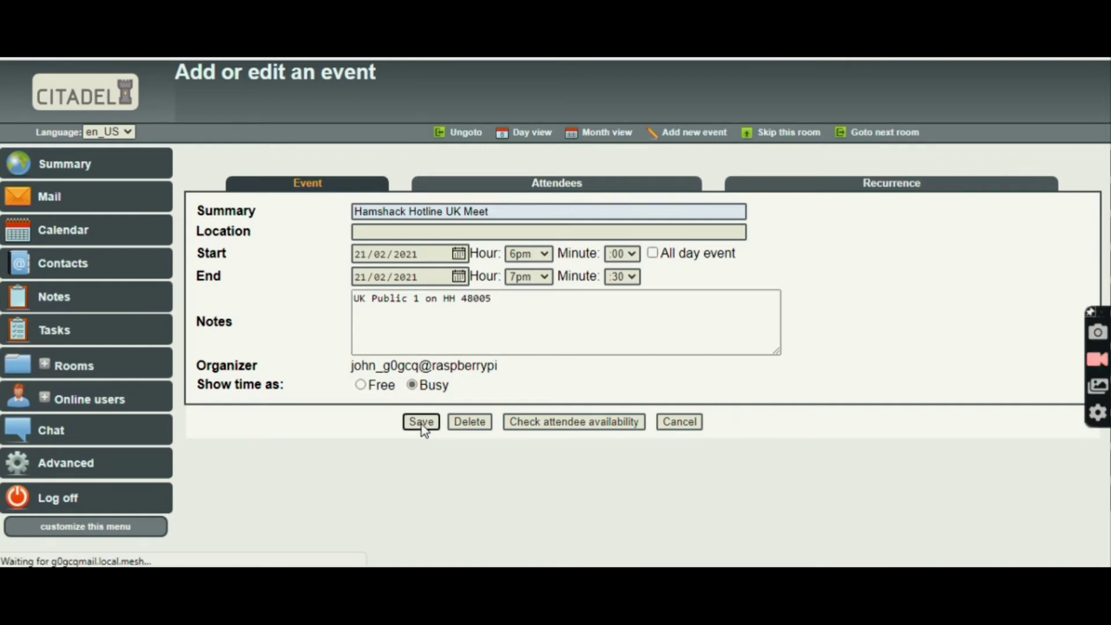
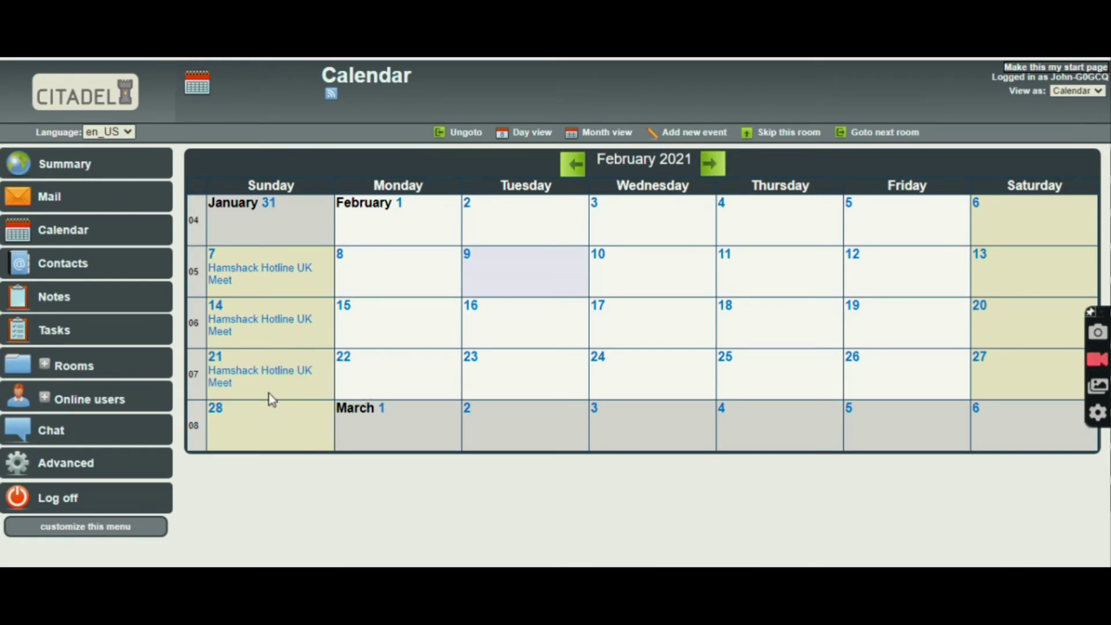
Step: View February 2021 with the Hamshack Hotline UK Meet on Sundays 7, 14 and 21
mouse_move(272, 381)
Step: Show the Contacts address book with its single contact entry
left_click(52, 269)
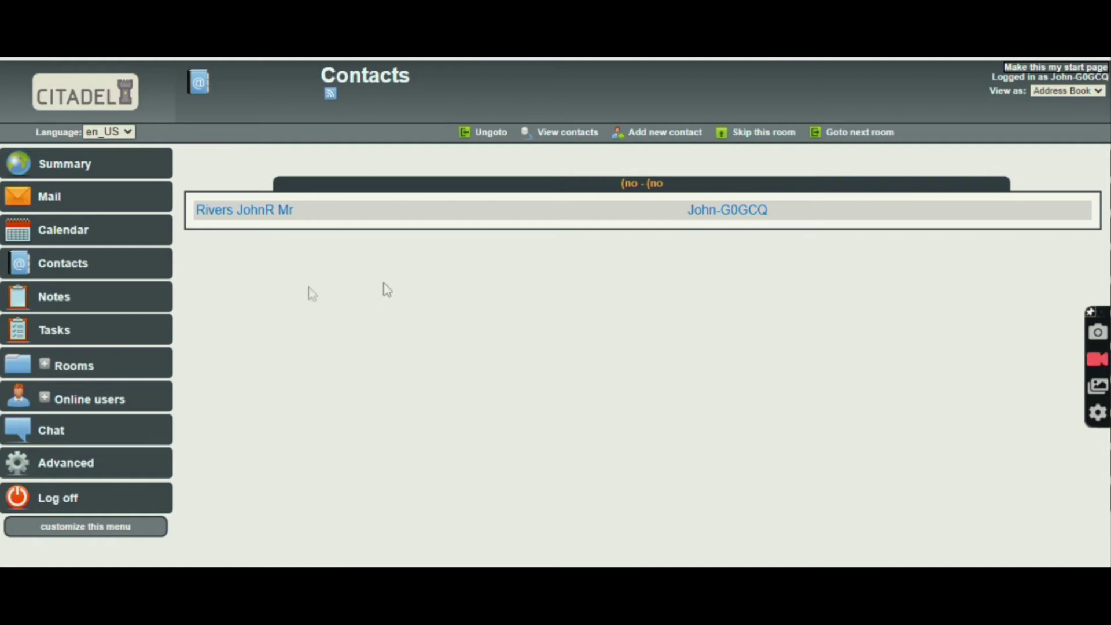
Step: Add a pink sticky note beside the green note in Notes and open it for editing
left_click(53, 304)
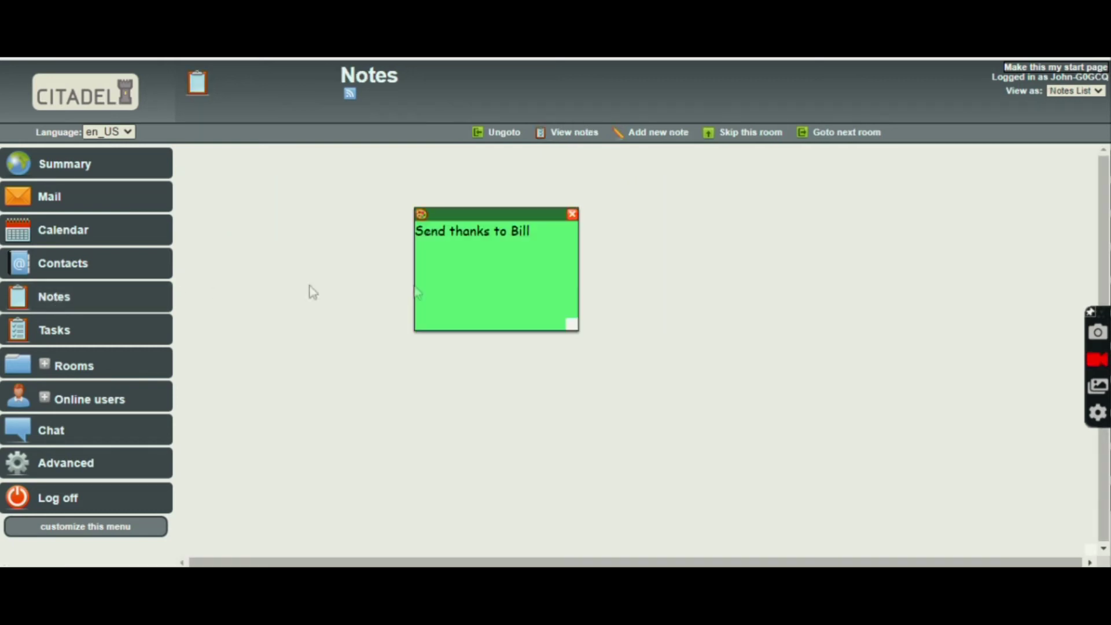
left_click_drag(532, 223, 332, 233)
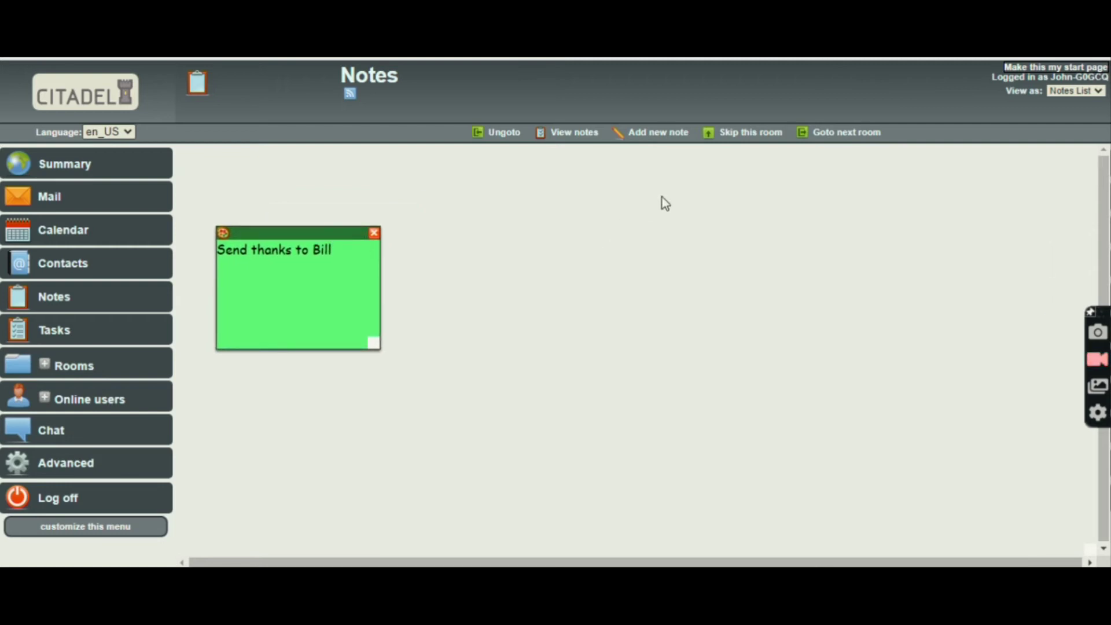
left_click(659, 134)
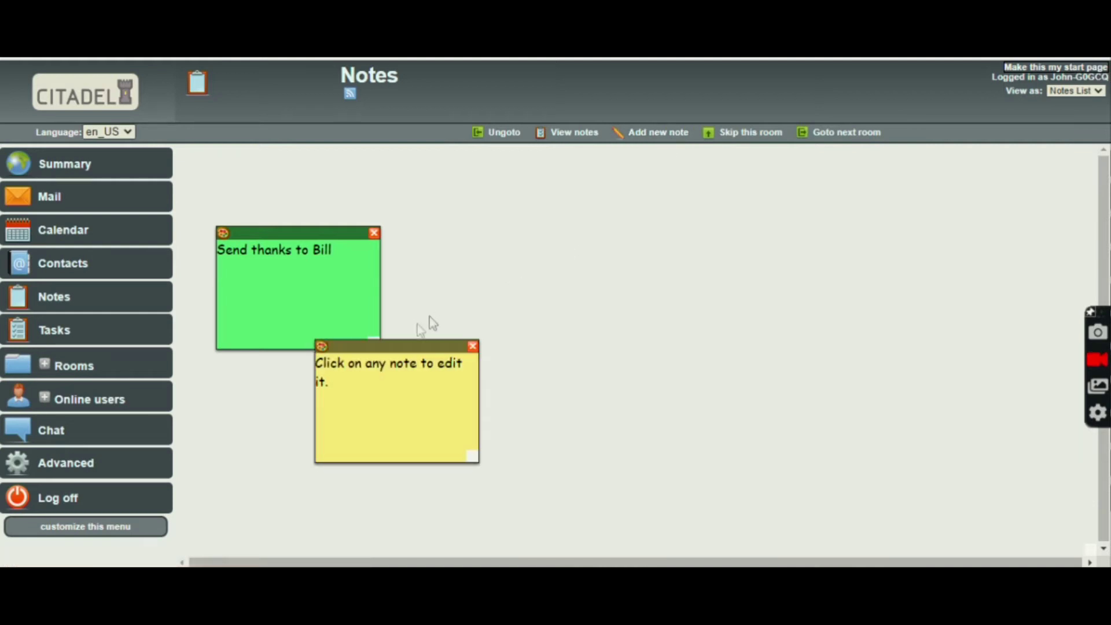
left_click_drag(399, 344, 556, 285)
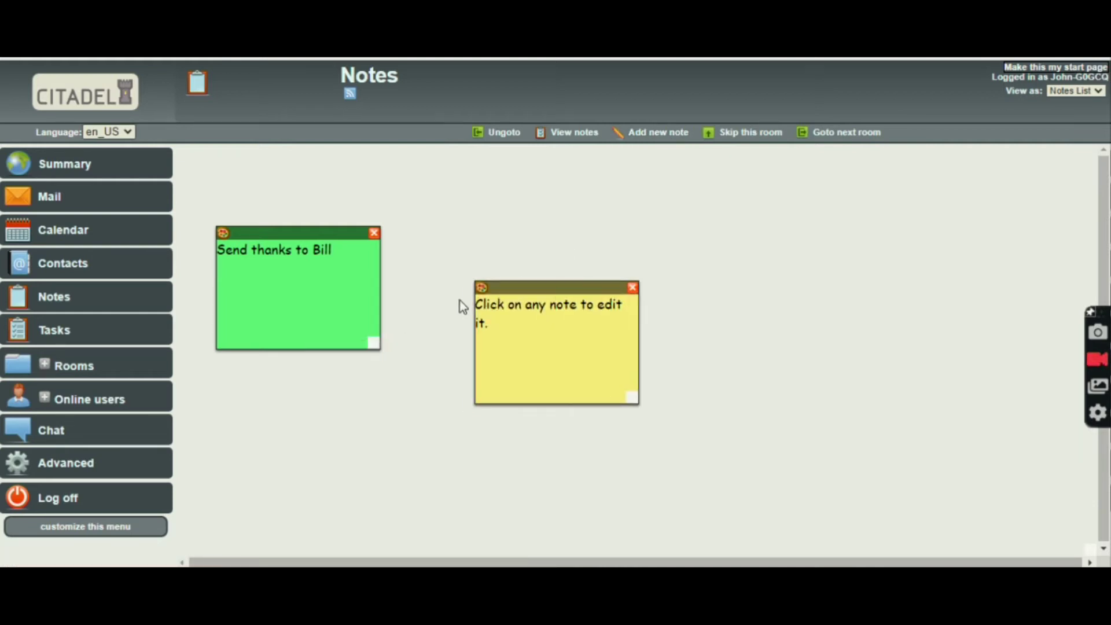
left_click(481, 288)
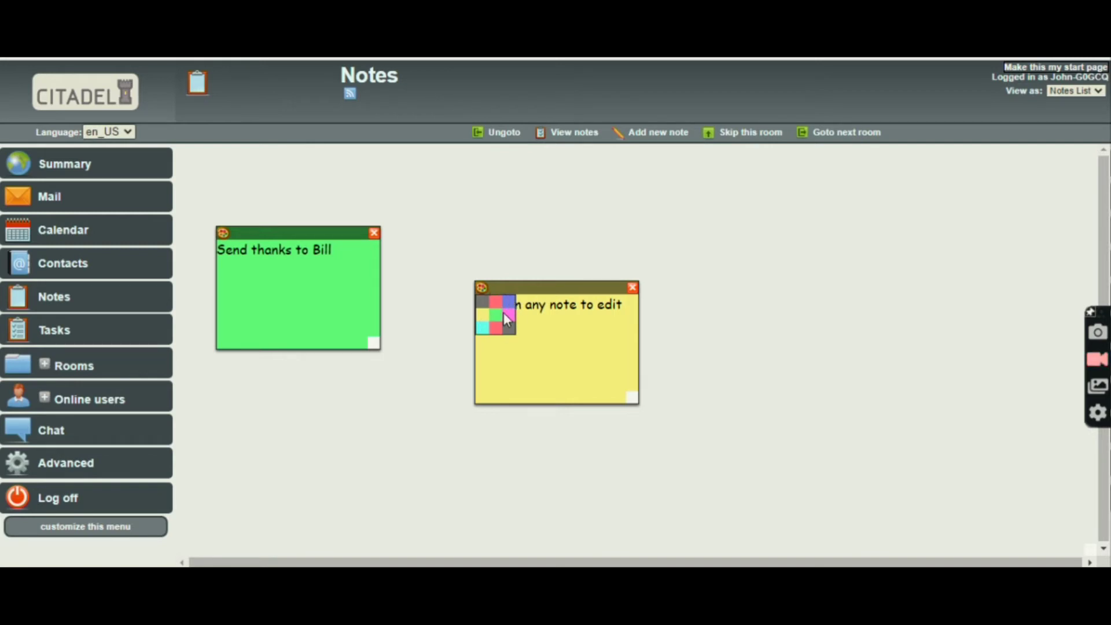
left_click(509, 316)
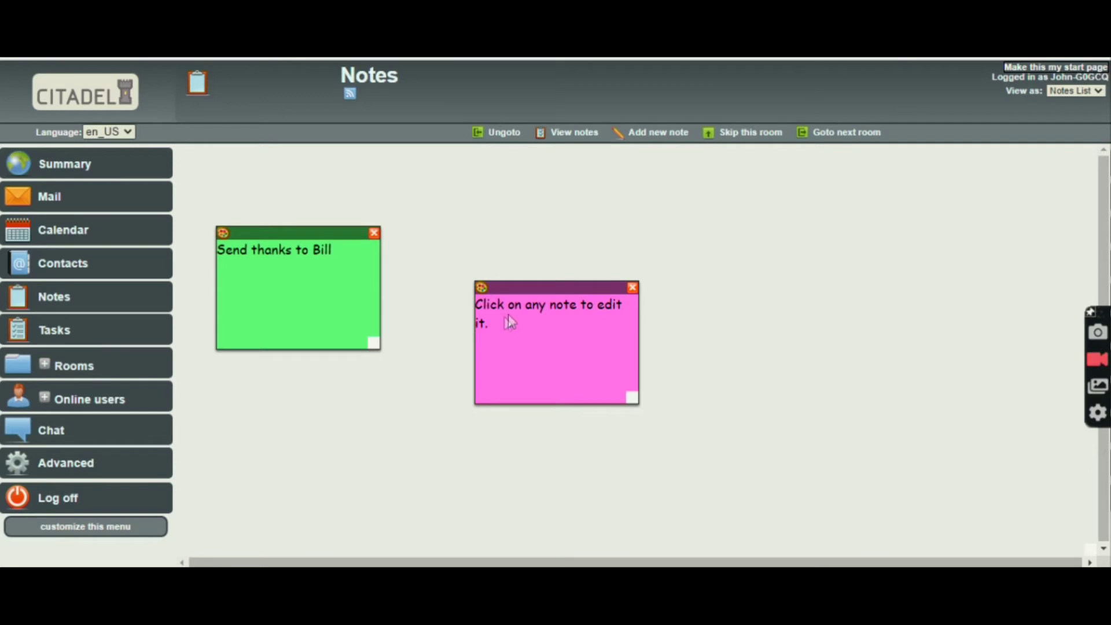
left_click(499, 308)
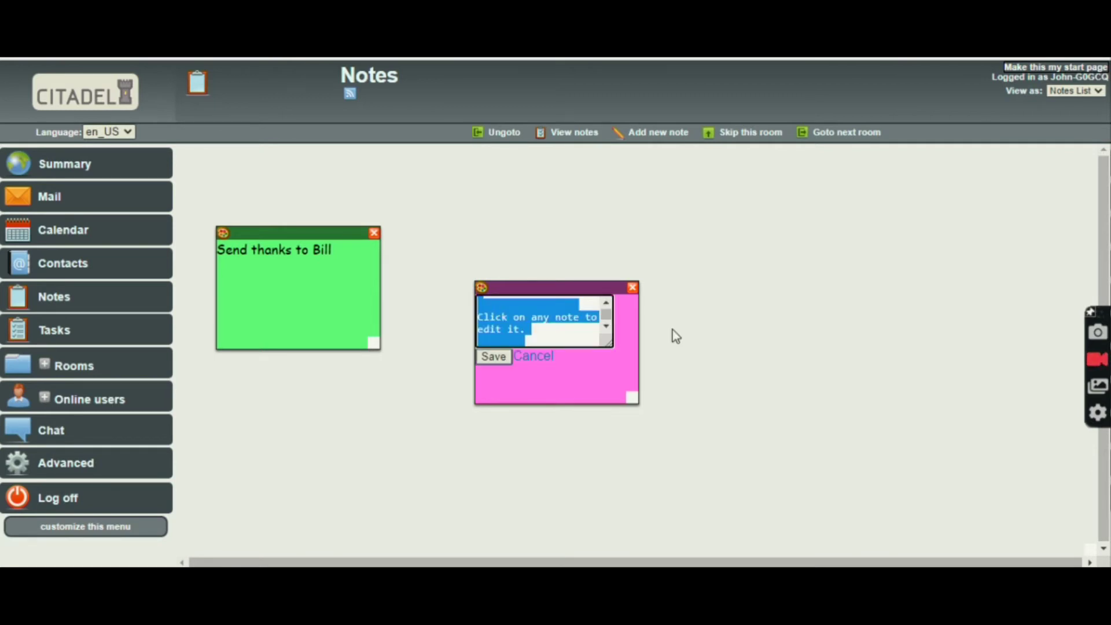
Step: Replace the pink note's default text with 'Complete video on NextCloud' and save it
key("BackSpace")
type("Complete ")
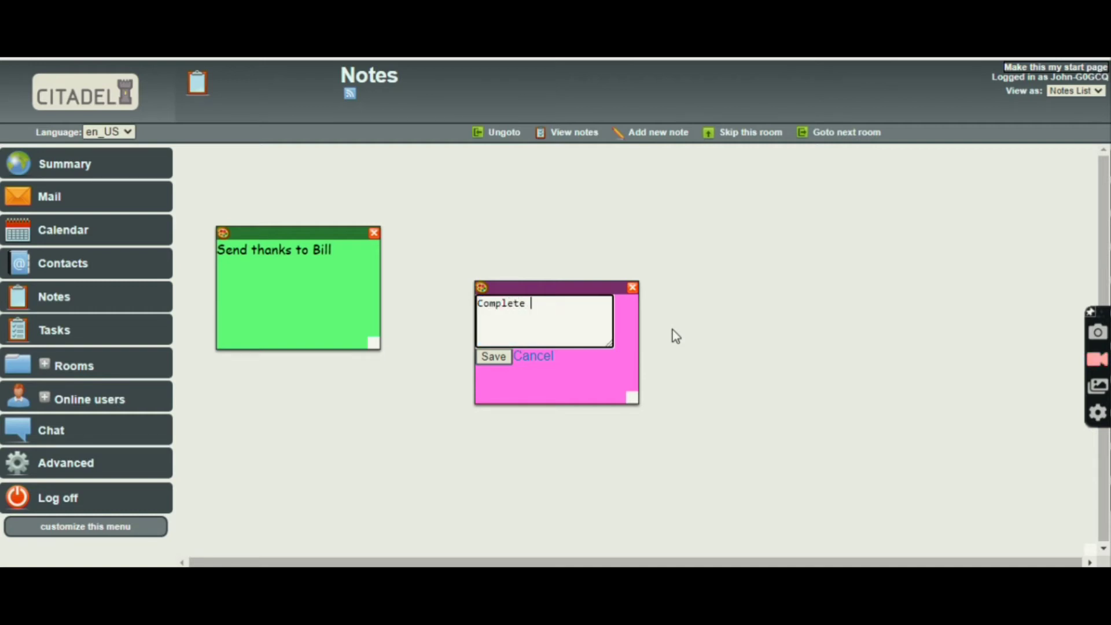
type("video on")
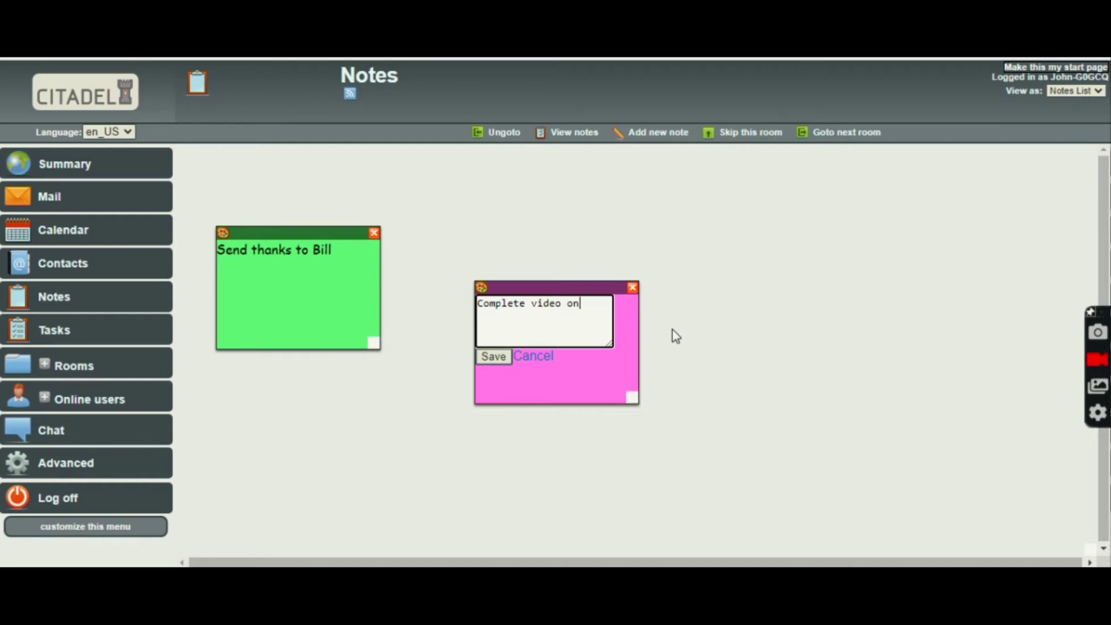
type(" NextC")
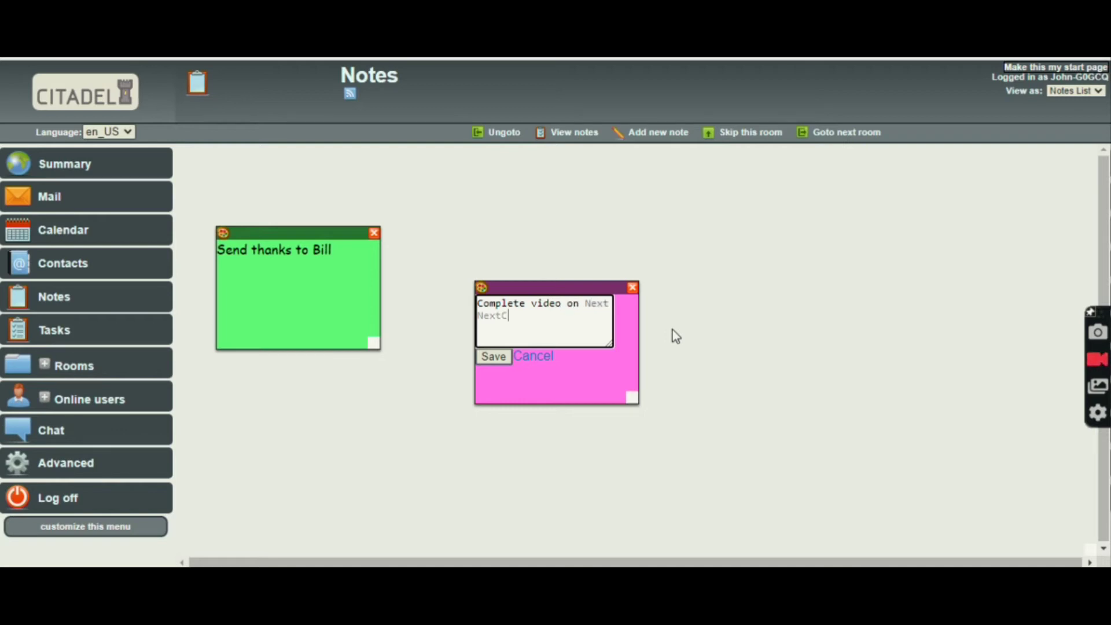
type("loud")
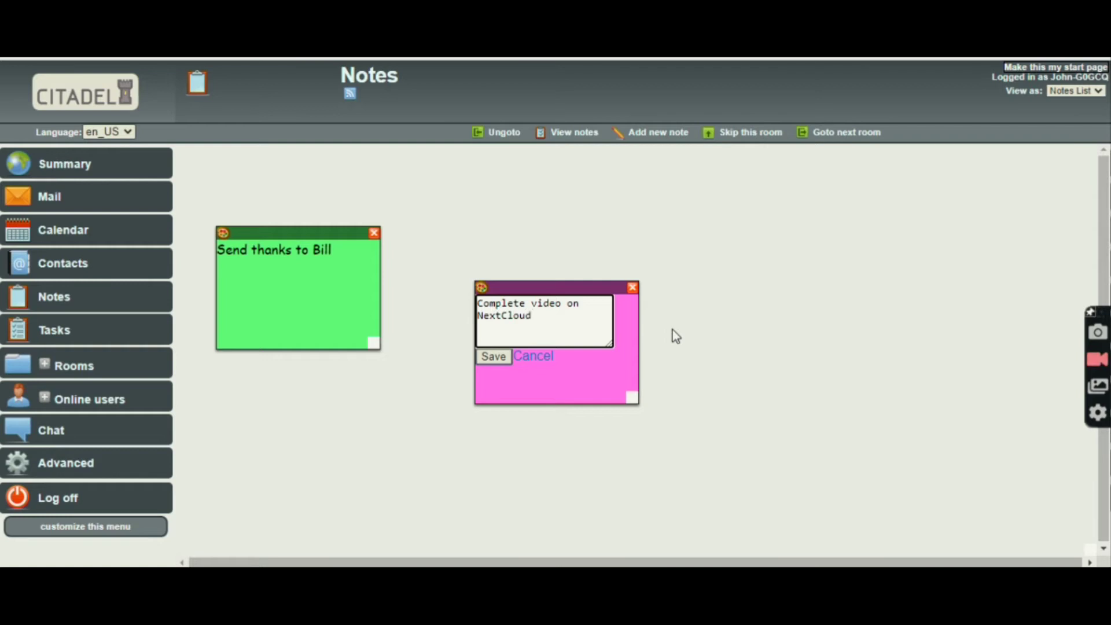
left_click(491, 357)
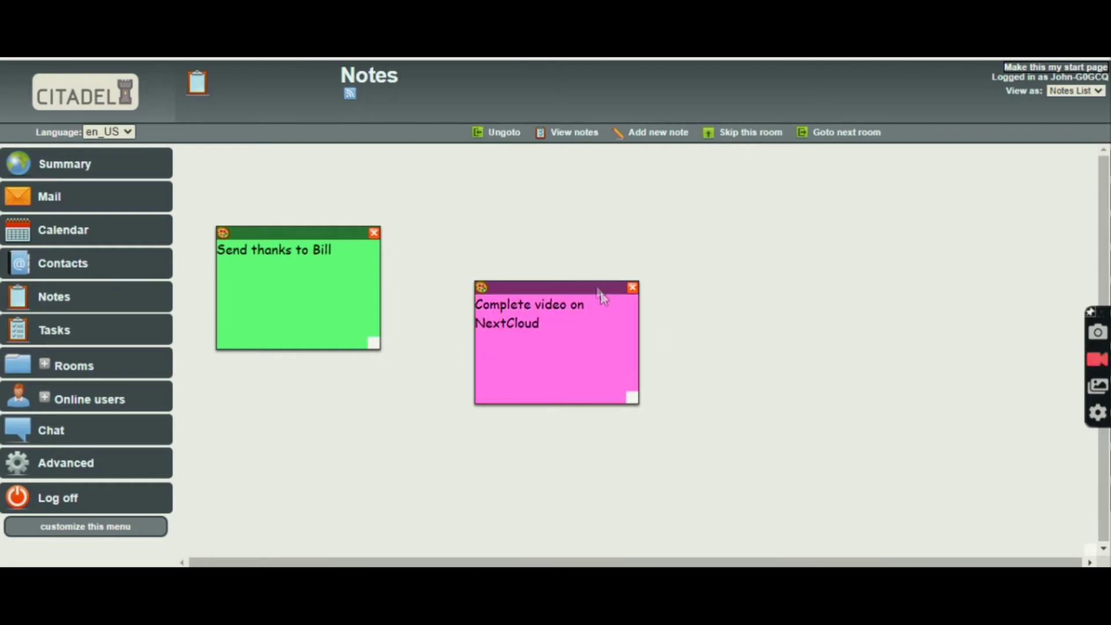
Step: Delete the green 'Send thanks to Bill' note and slide the pink note to the left
left_click_drag(595, 283, 473, 365)
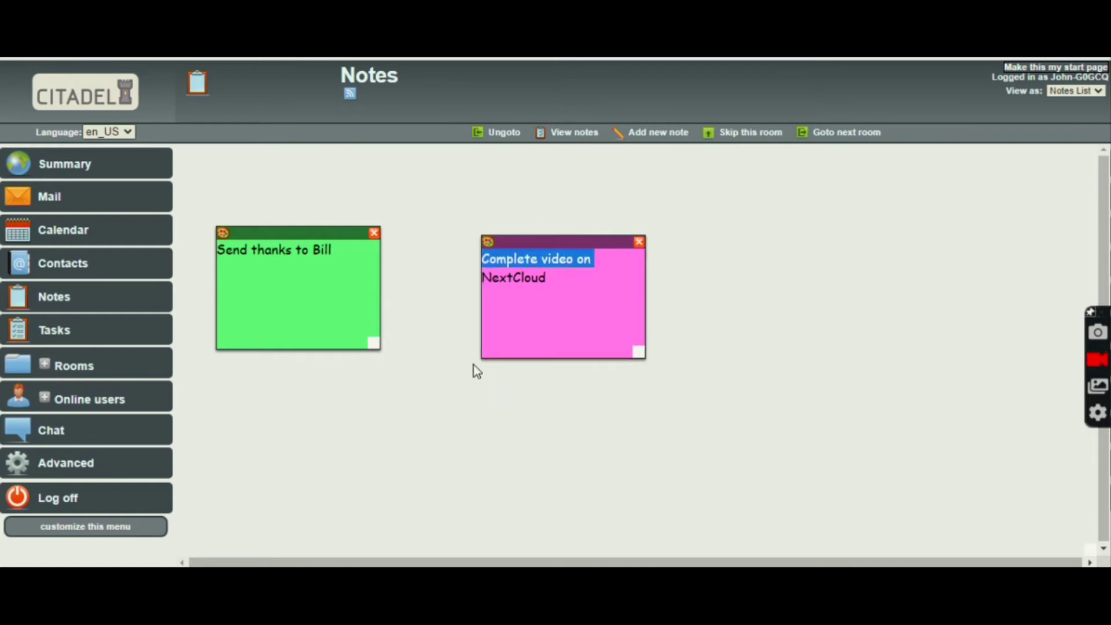
left_click_drag(568, 239, 488, 272)
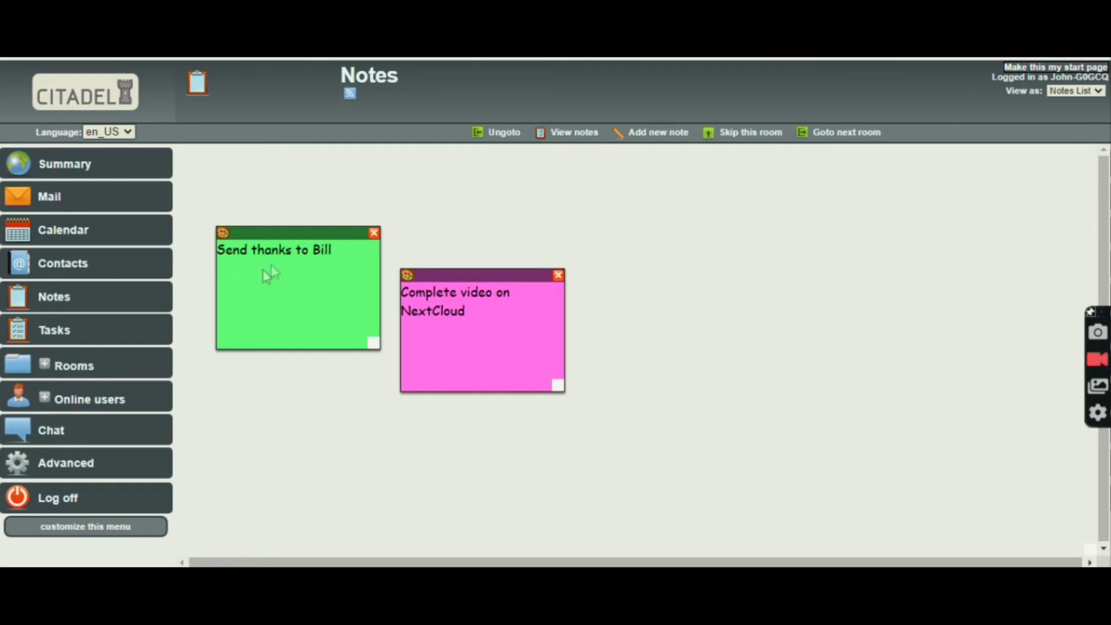
left_click(374, 232)
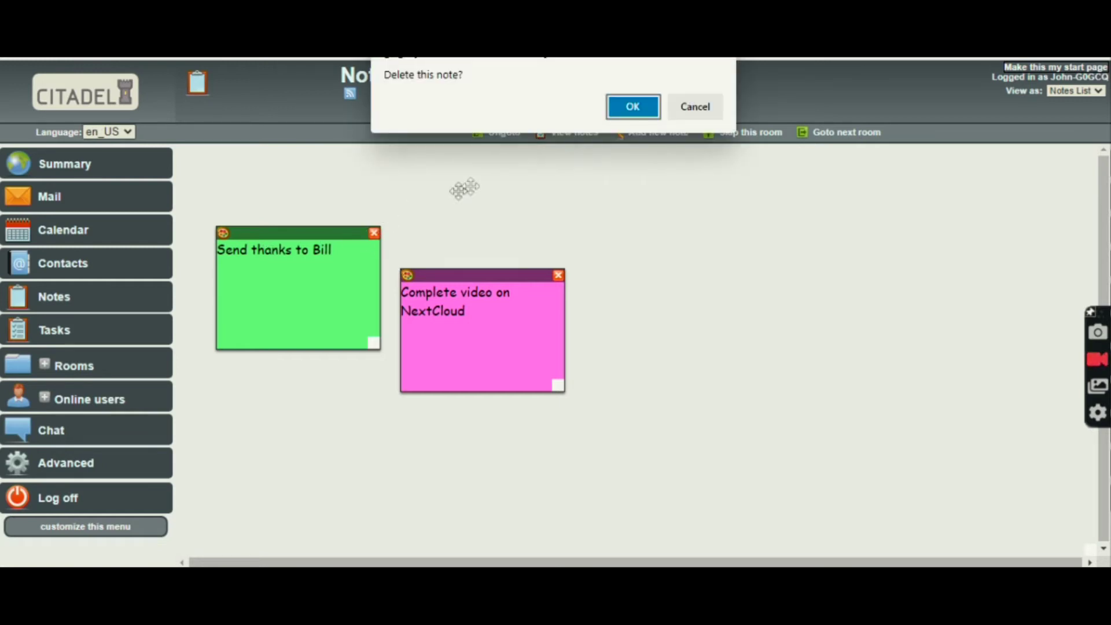
left_click(646, 110)
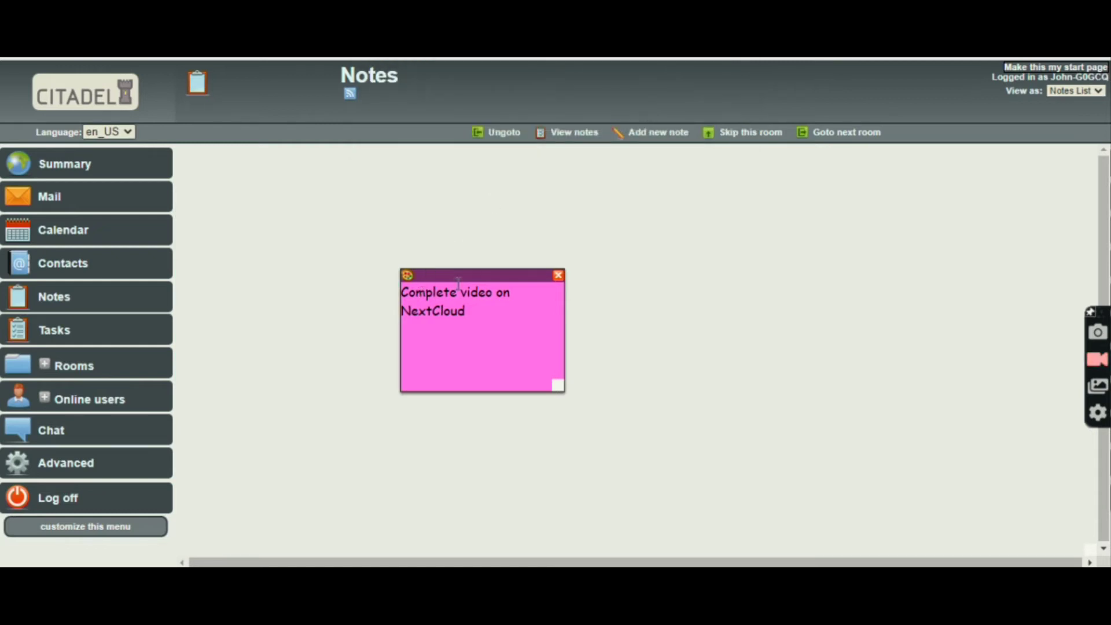
left_click_drag(461, 274, 332, 285)
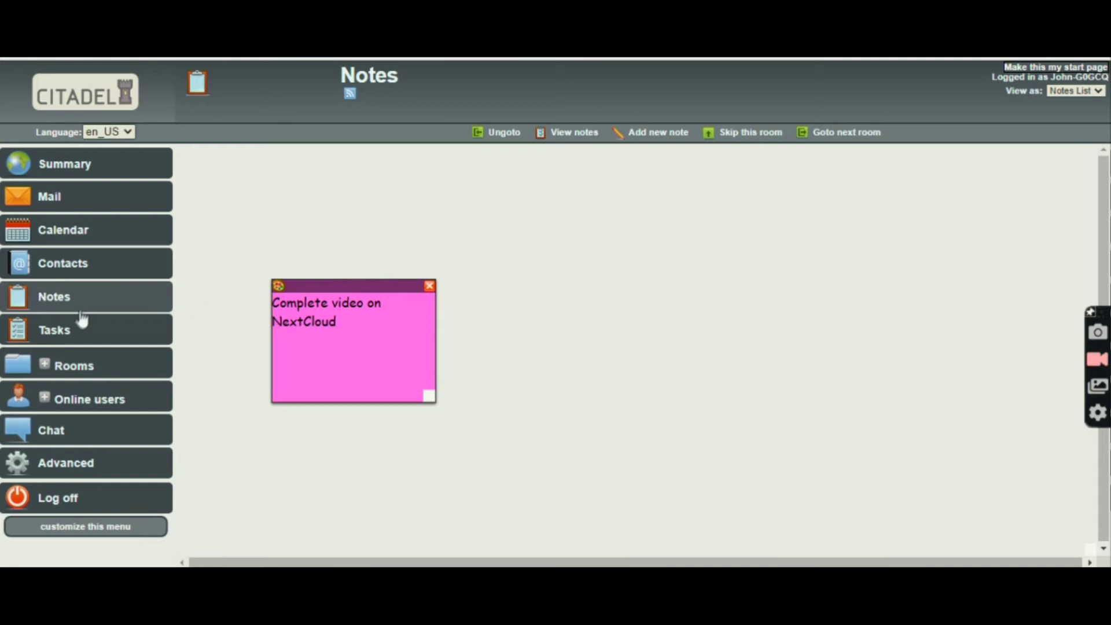
Step: Open the Hamshack Hotline UK Meet task, due 14/02/2021, for editing from the task list
left_click(69, 340)
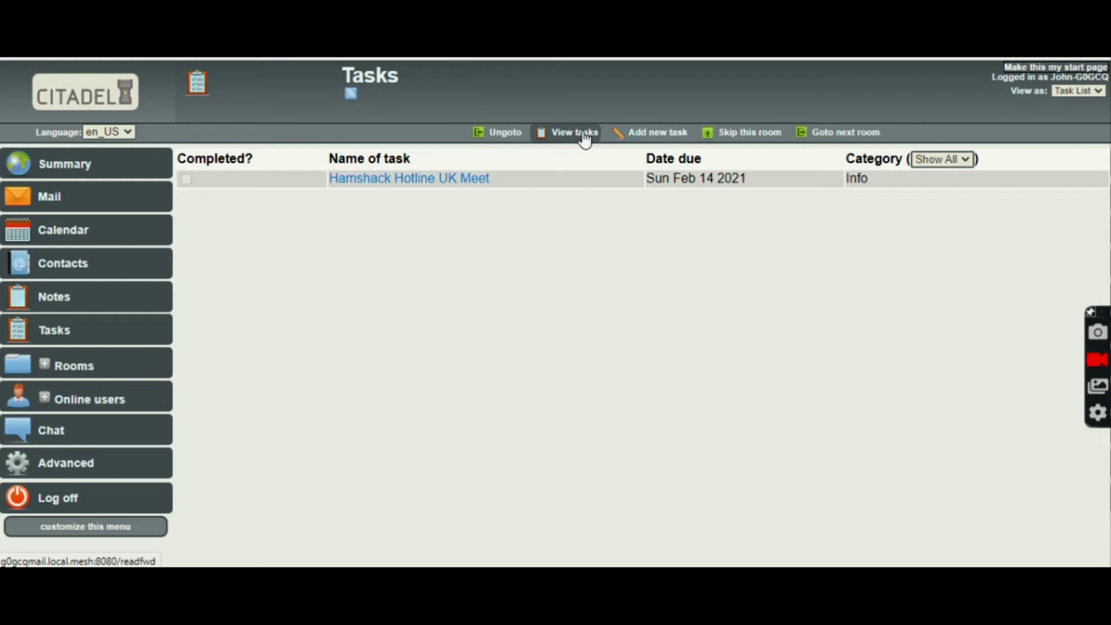
left_click(457, 186)
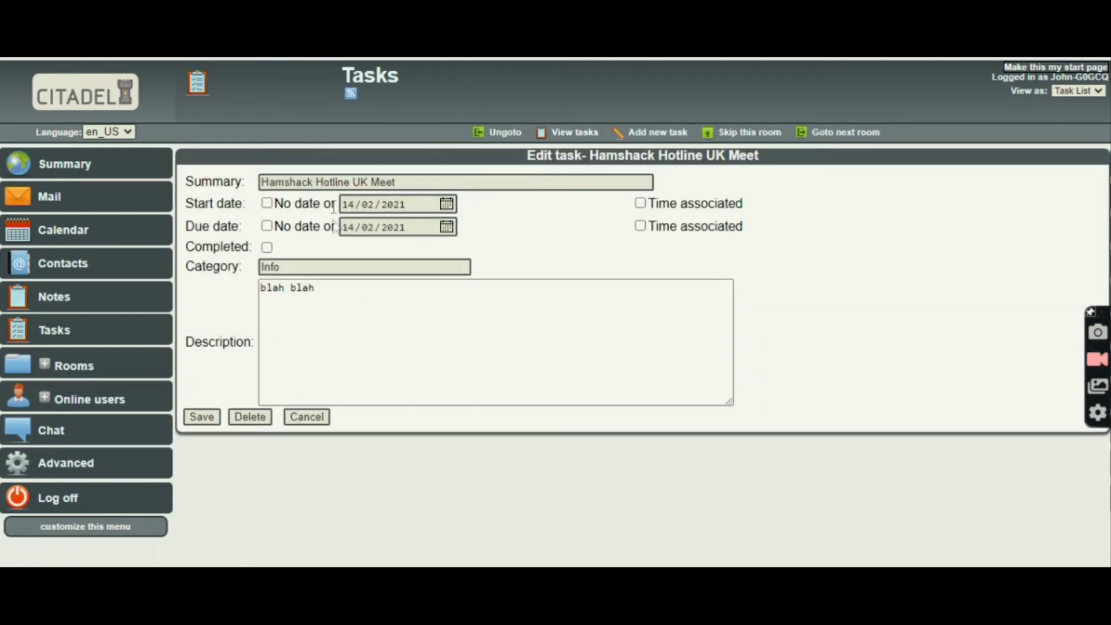
Step: Delete the Hamshack Hotline UK Meet task, leaving the task list empty
left_click(306, 300)
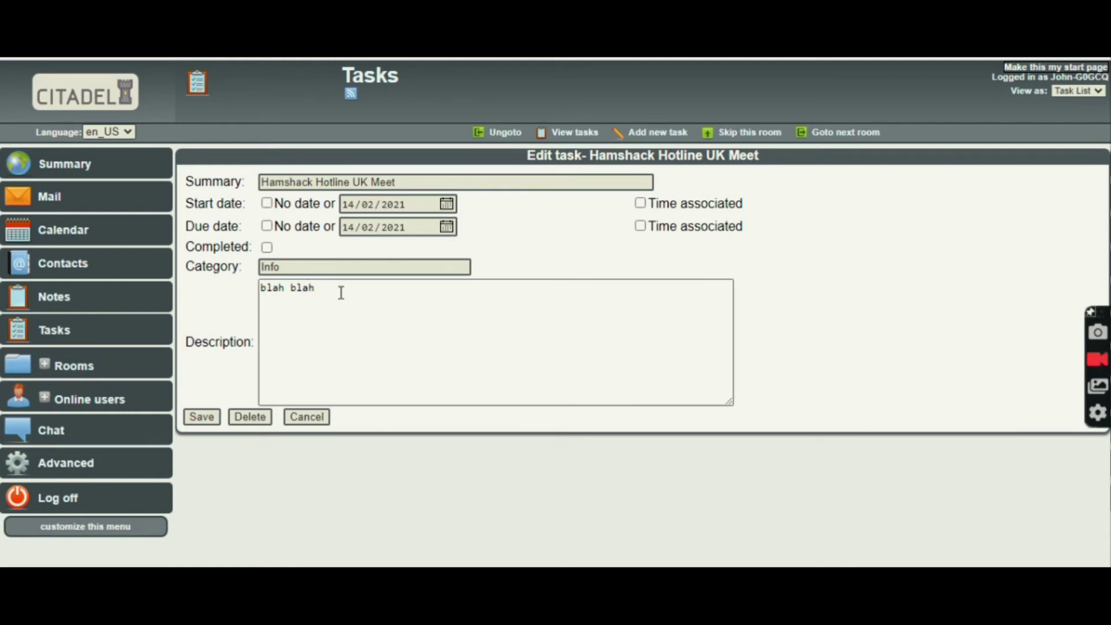
left_click(319, 418)
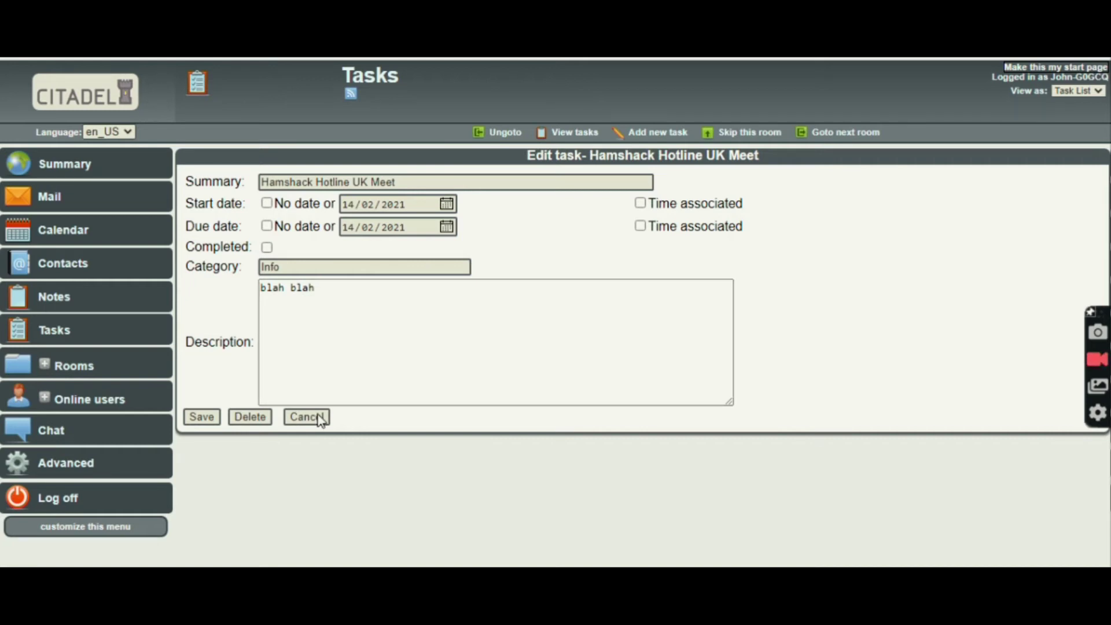
left_click(250, 417)
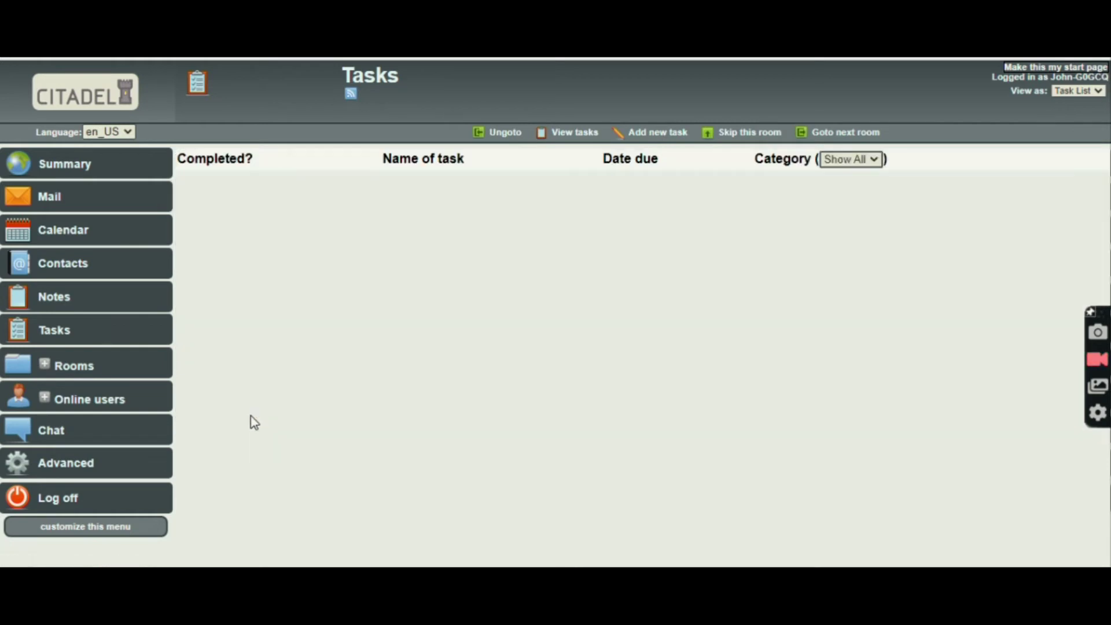
Step: Create a task 'Make new video on NextCloud' starting 09/02/2021 and due 10/02/2021
left_click(663, 135)
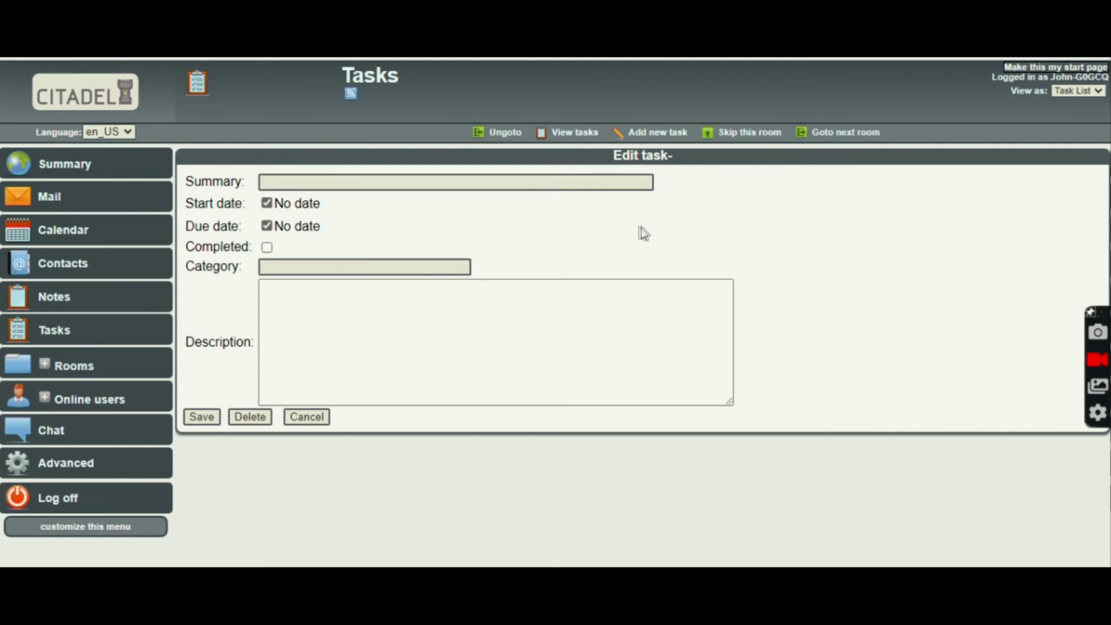
left_click(406, 181)
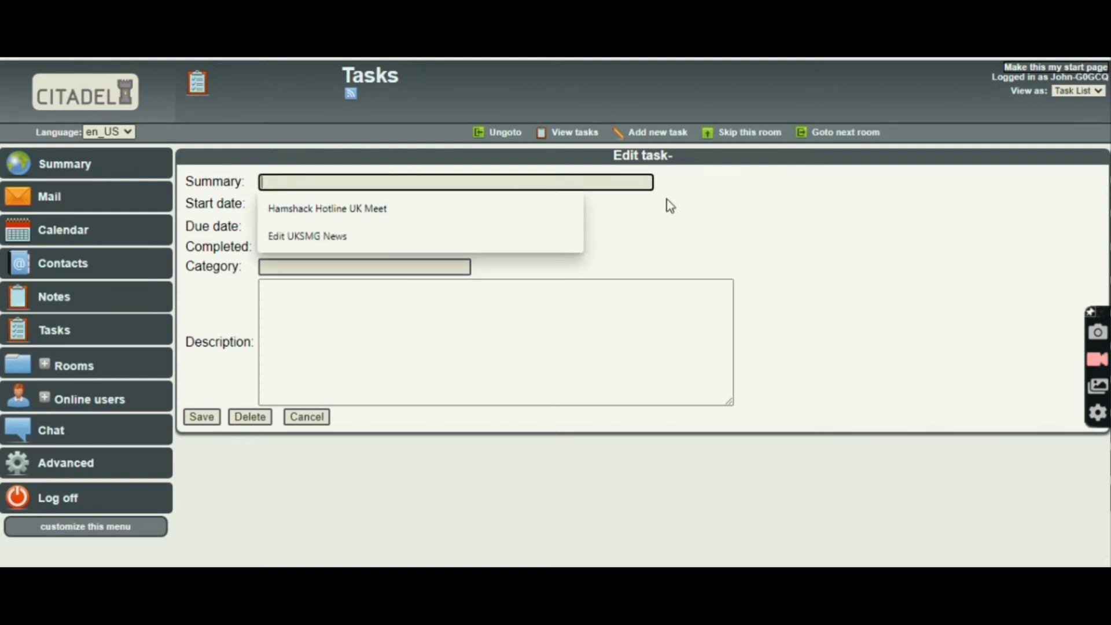
type("Make new video on NextCloud")
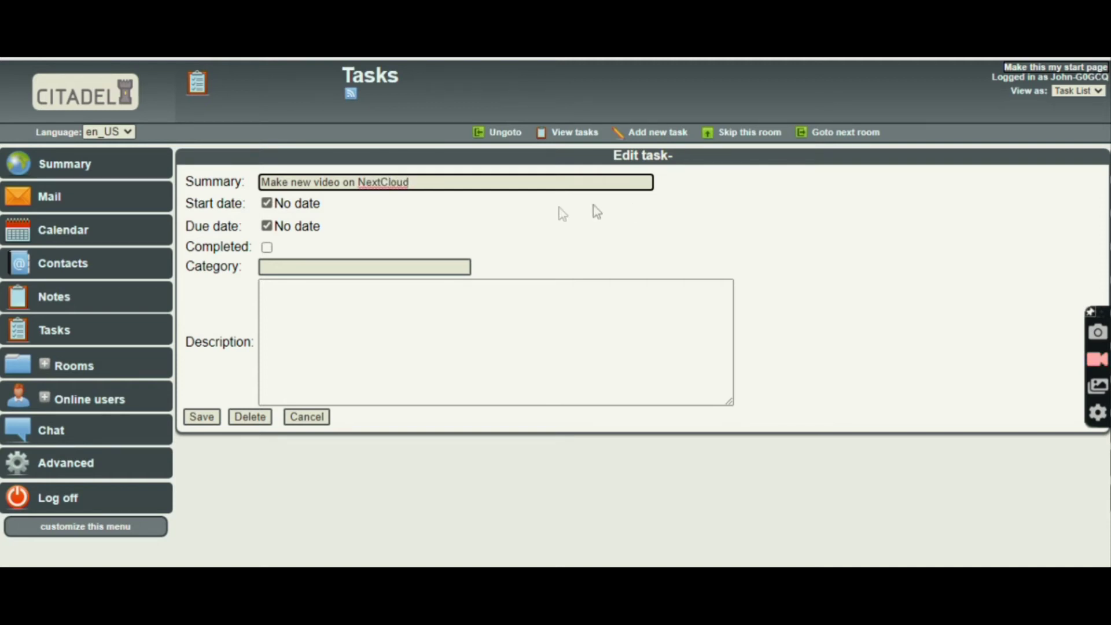
left_click(266, 203)
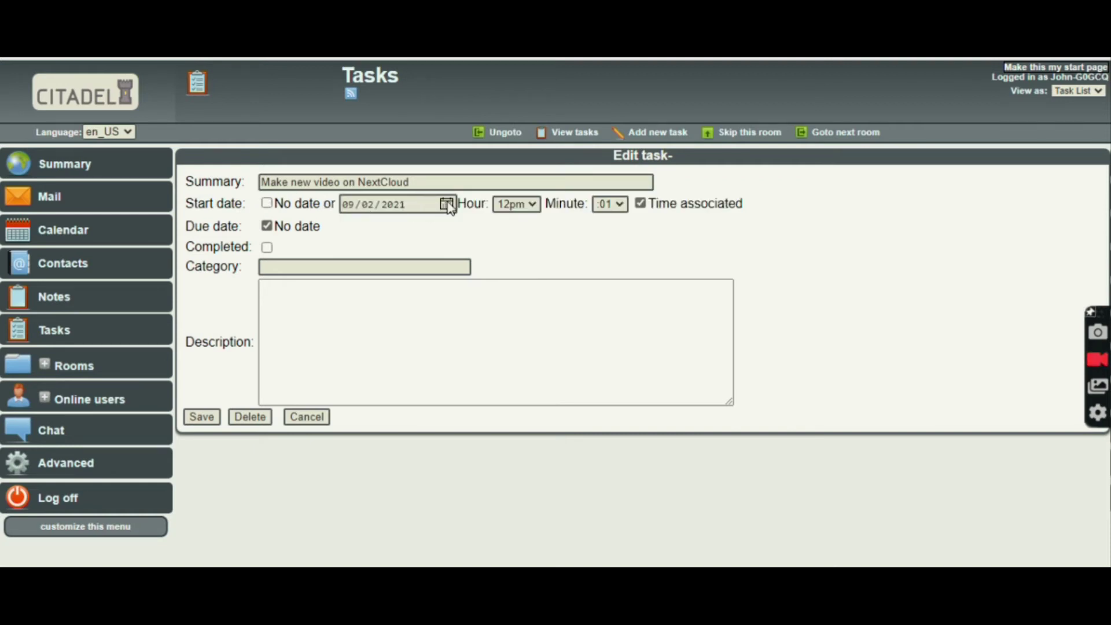
left_click(266, 226)
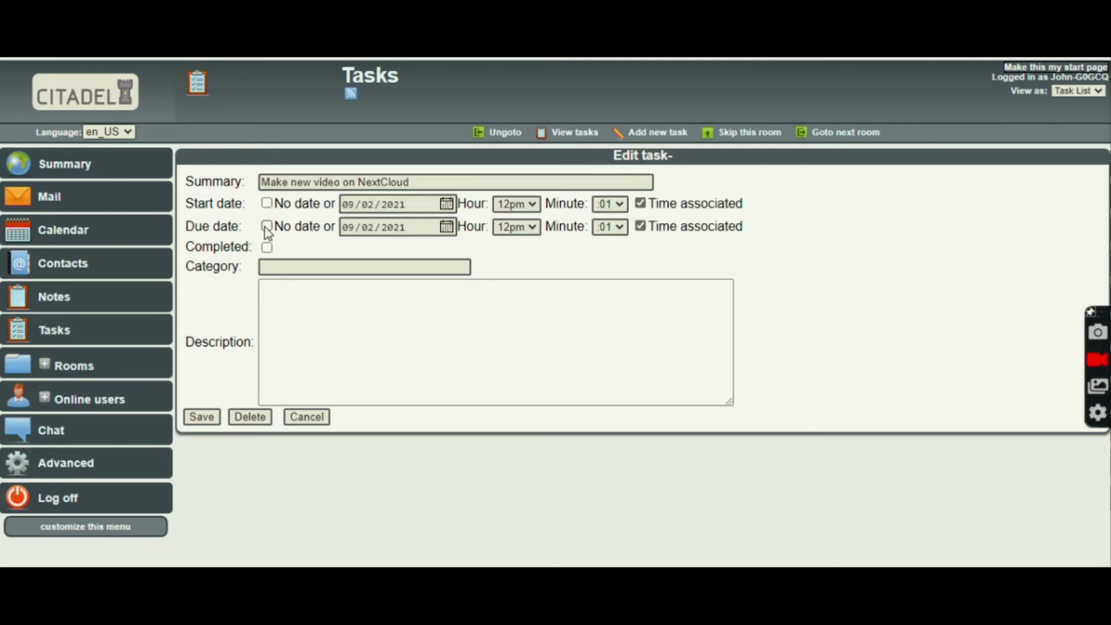
left_click(446, 227)
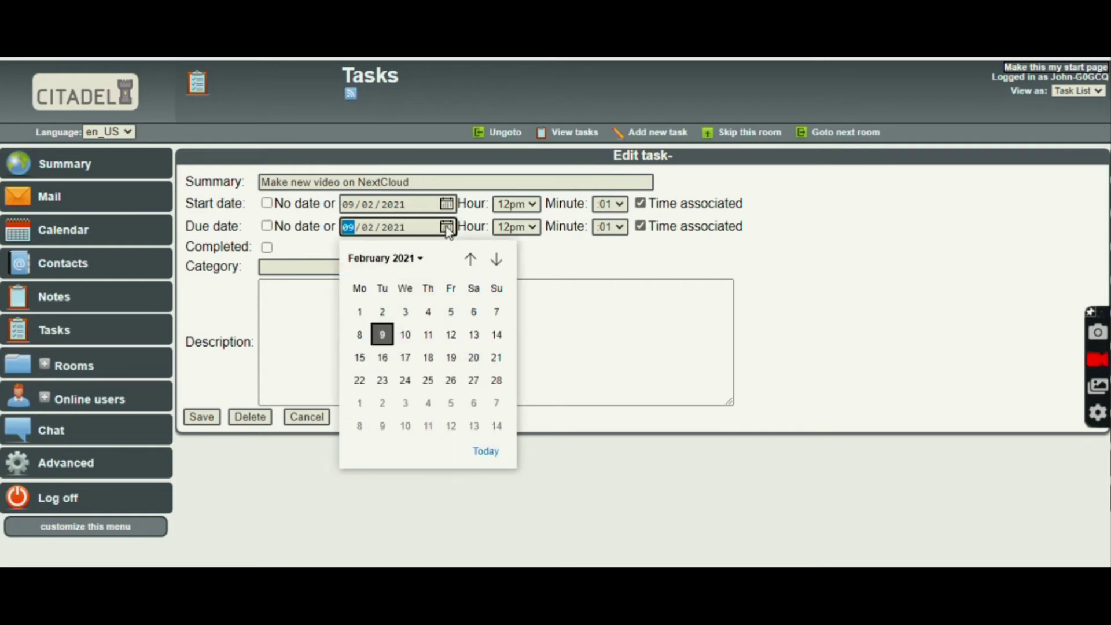
left_click(408, 337)
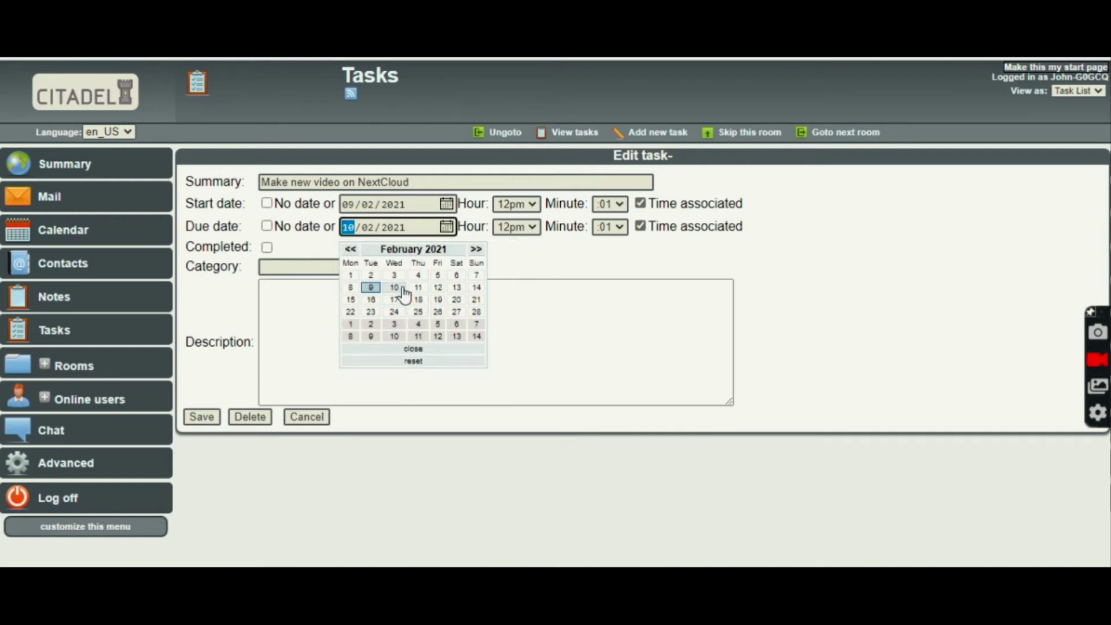
left_click(398, 295)
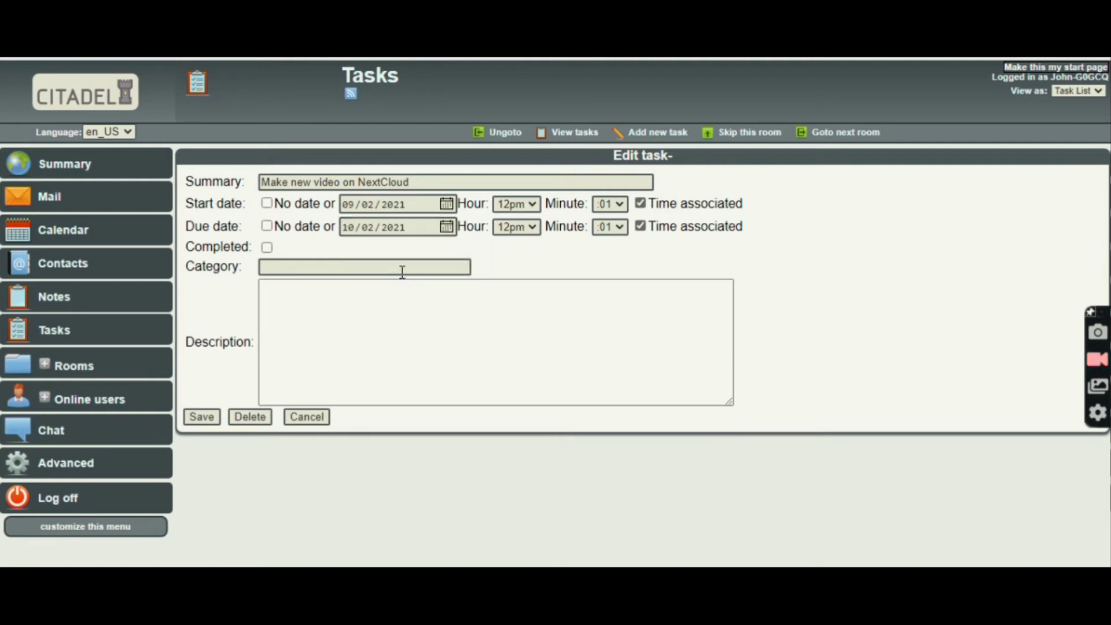
Step: Give the task category Info and description 'Make edit video publish', then save it
left_click(405, 269)
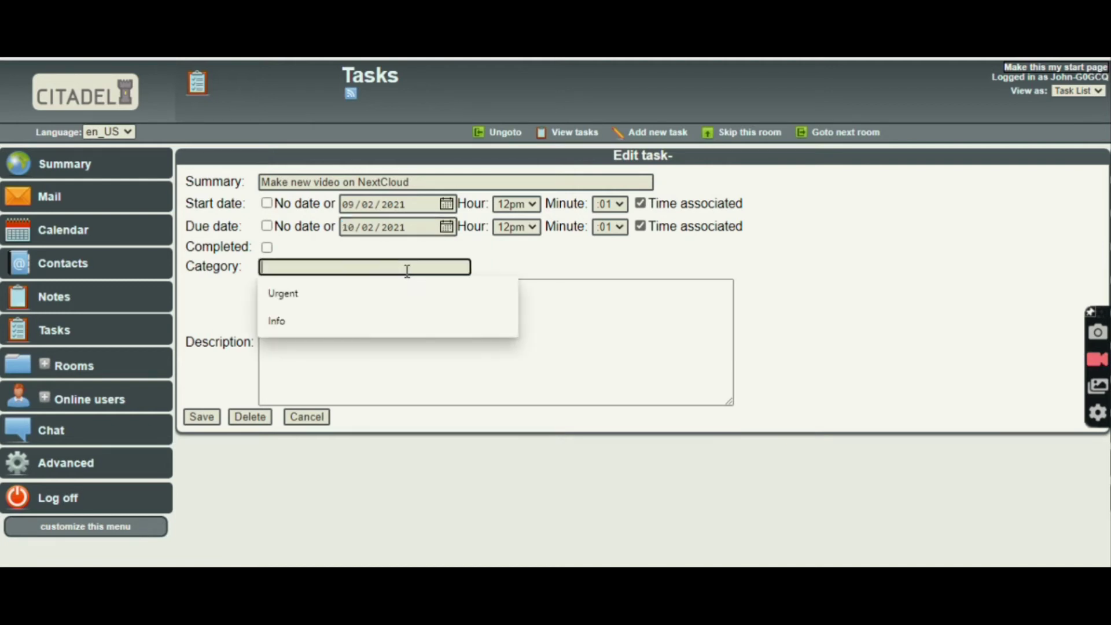
left_click(318, 321)
left_click(330, 290)
type("Make edit")
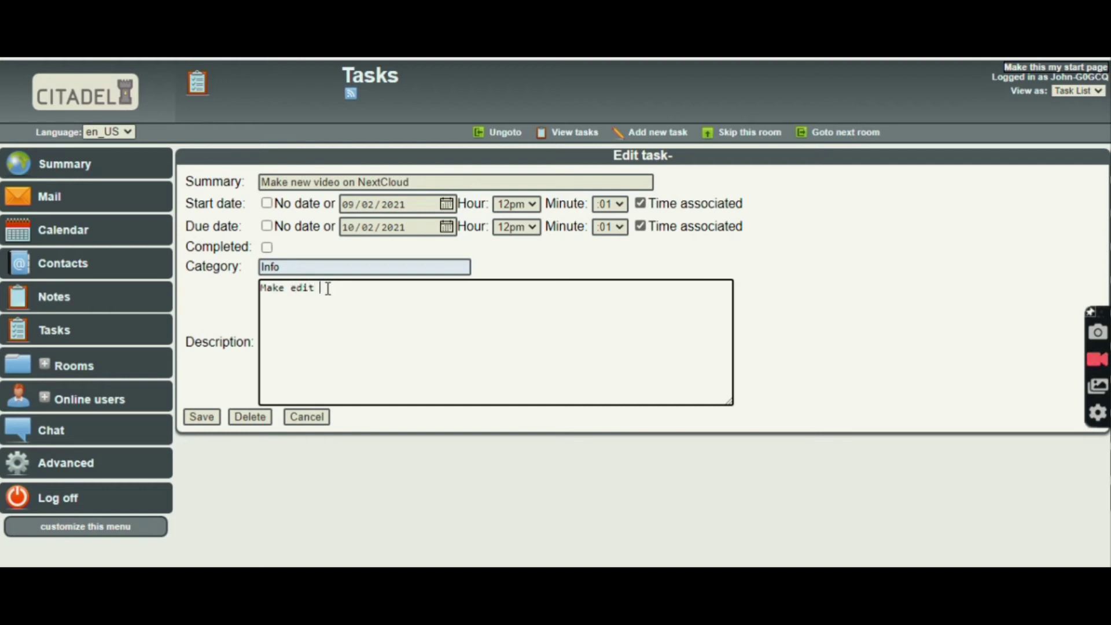
type(" video publish")
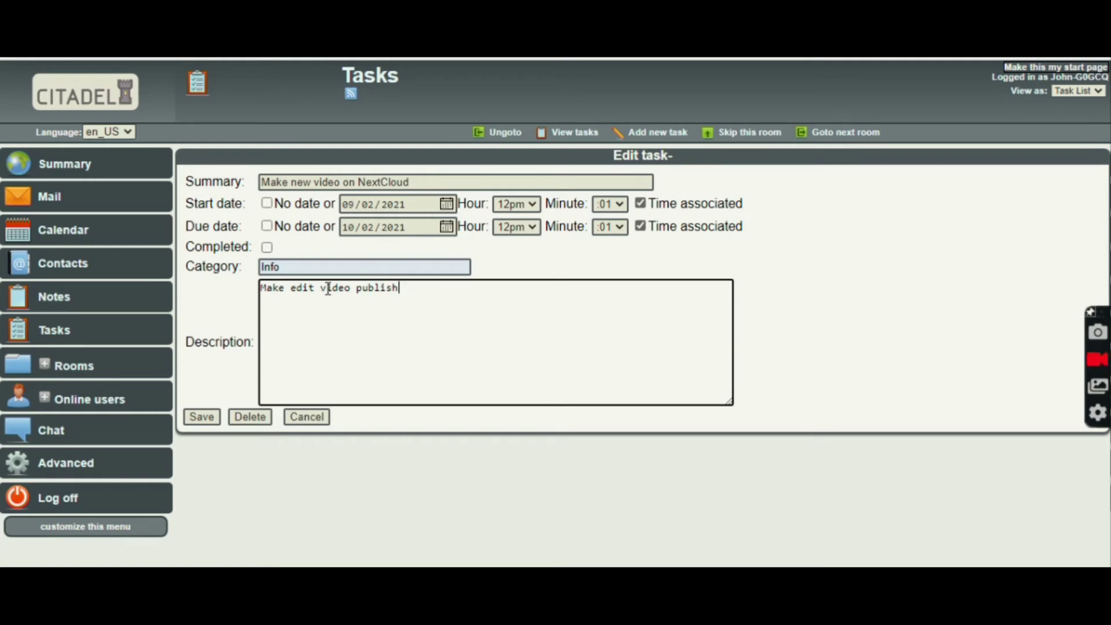
left_click(199, 419)
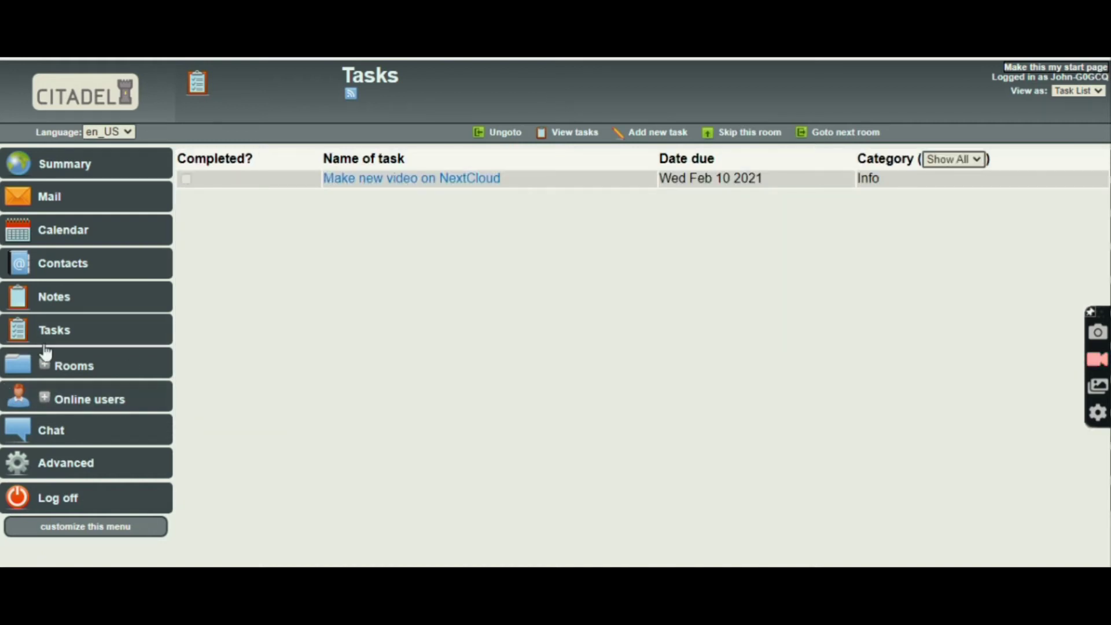
Step: Check the pink note and the new task, then show the Rooms folder overview
left_click(60, 308)
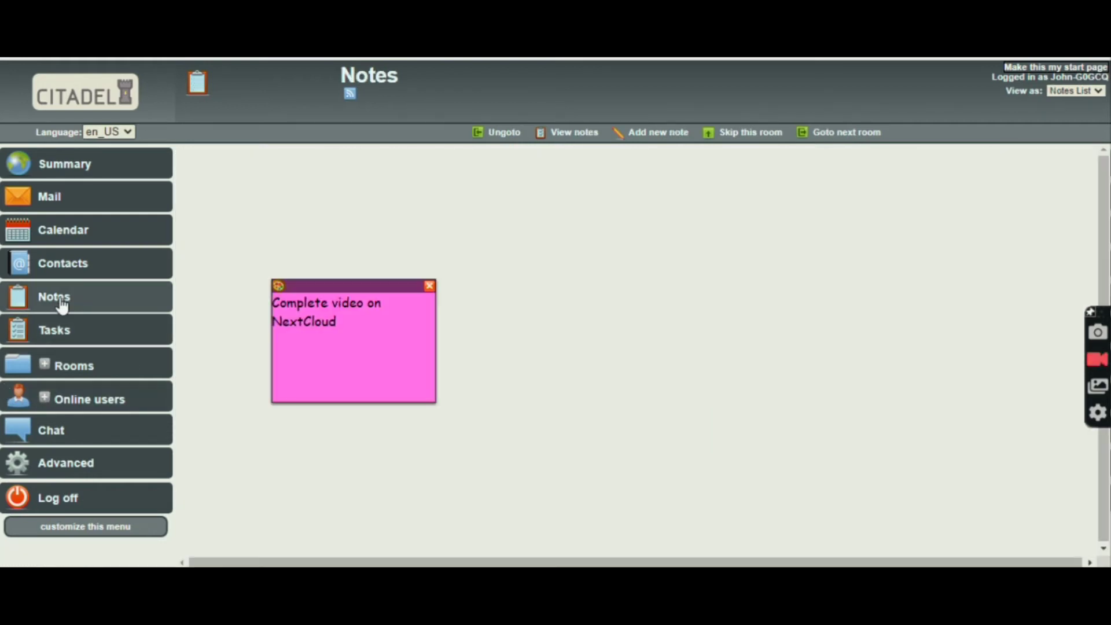
left_click(56, 339)
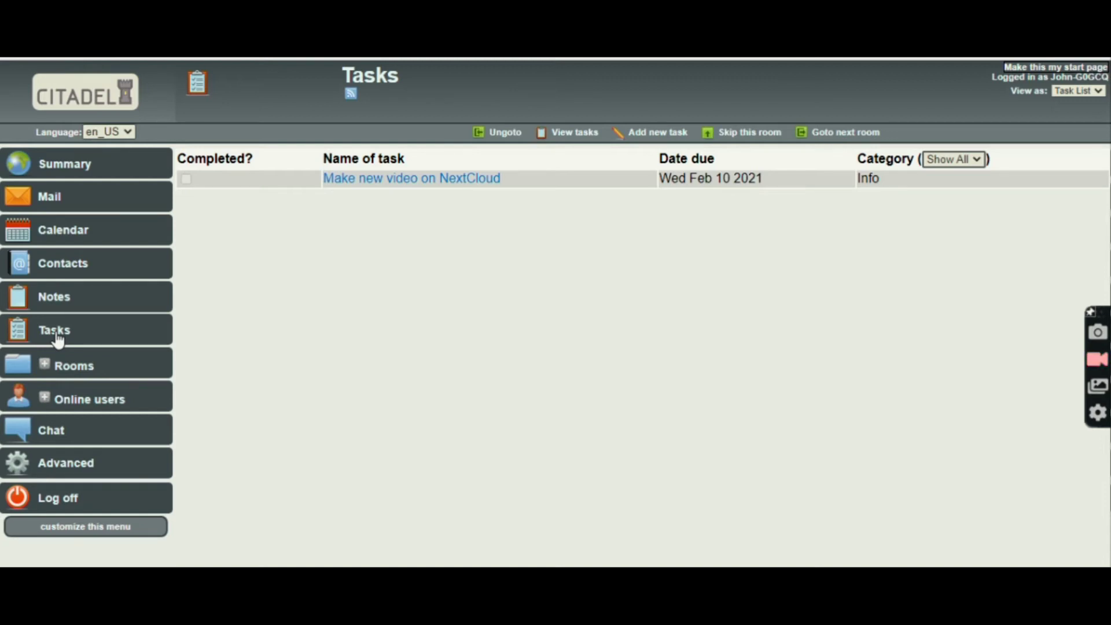
left_click(71, 365)
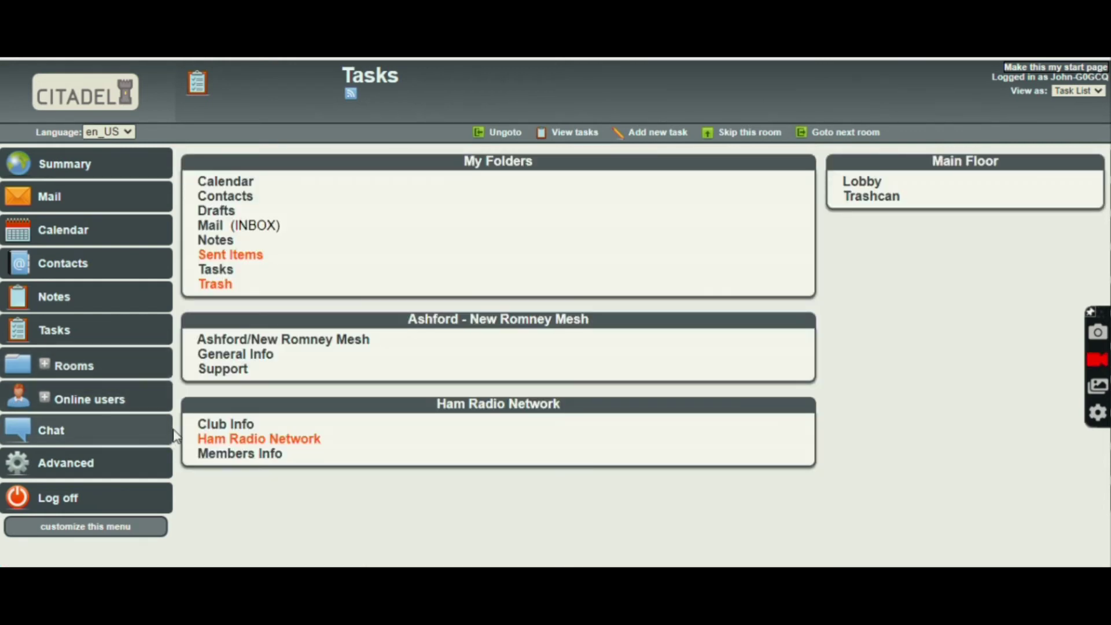
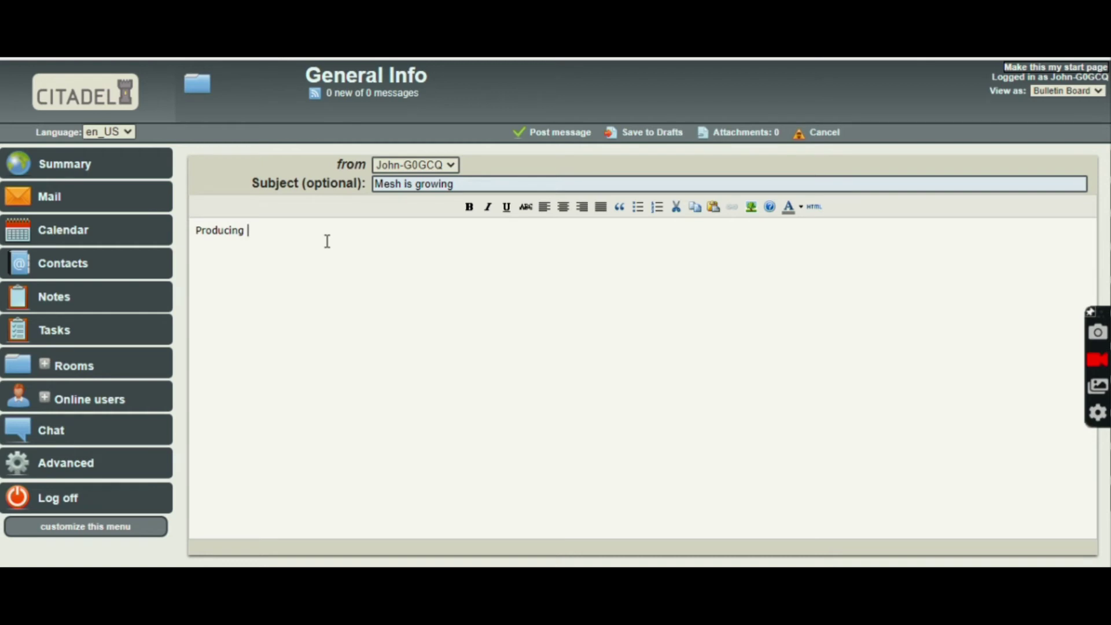
Step: Continue the body with 'YouTube videos on programs used within Mesh (all on Raspberry Pis'
type("ube videos")
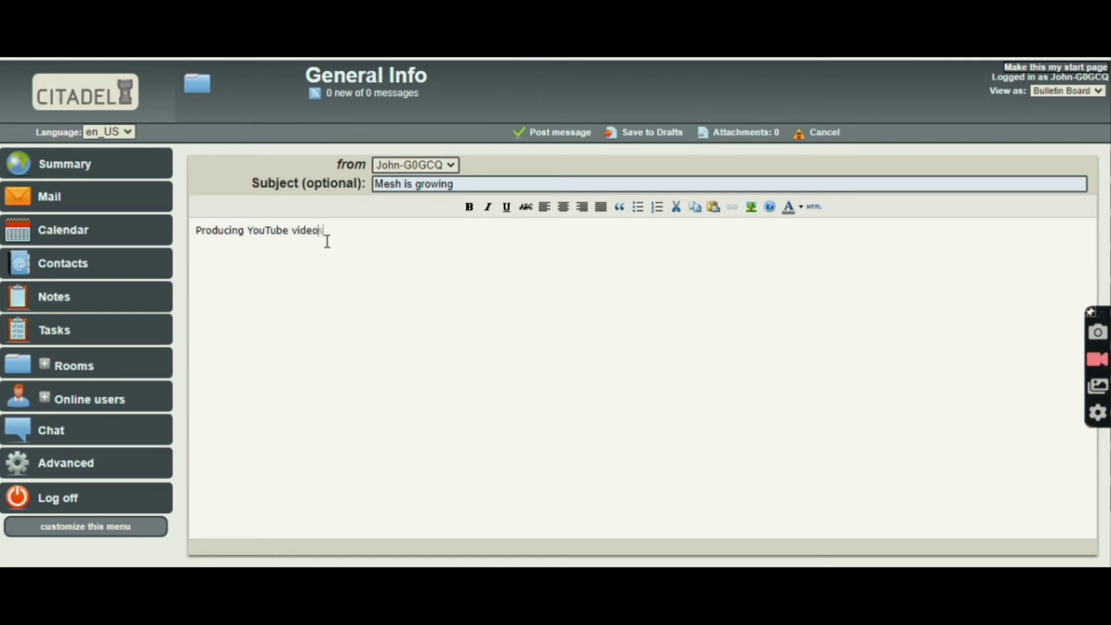
type(" on programs used within Mesh")
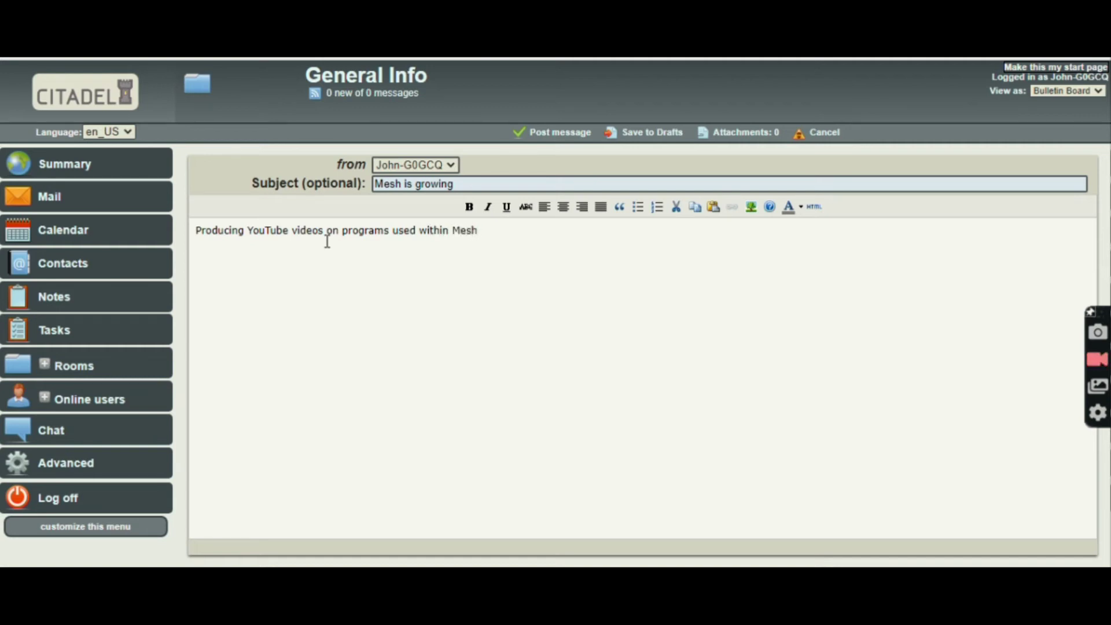
type(" (all on Raspberry Pis")
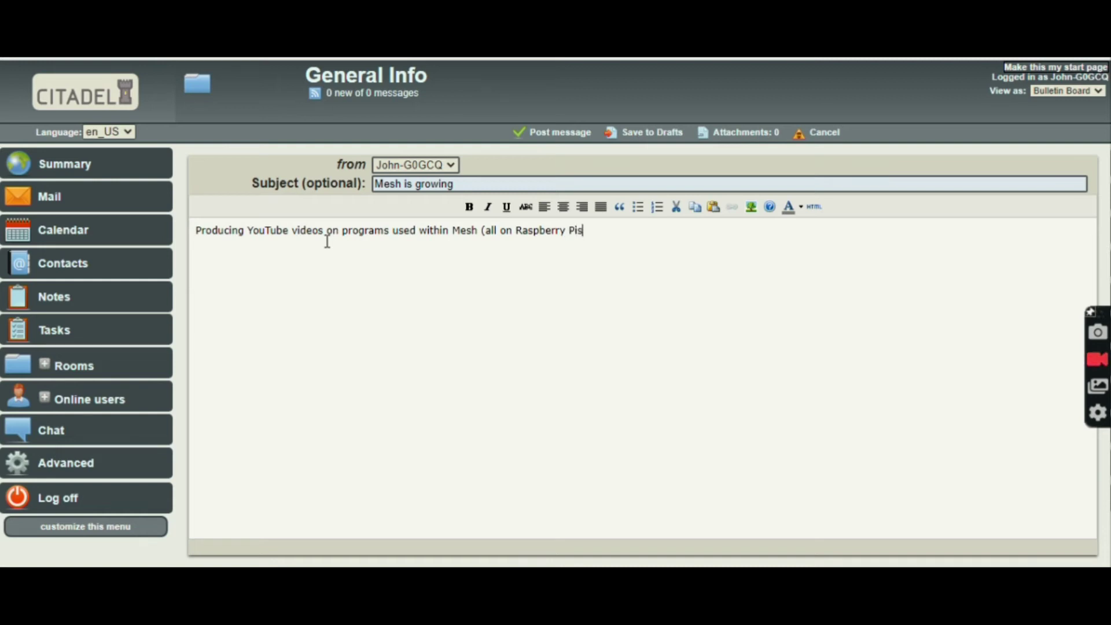
Step: Change 'Pis' to 'Pi computers)' and post the Mesh is growing message
key("BackSpace")
type("computers")
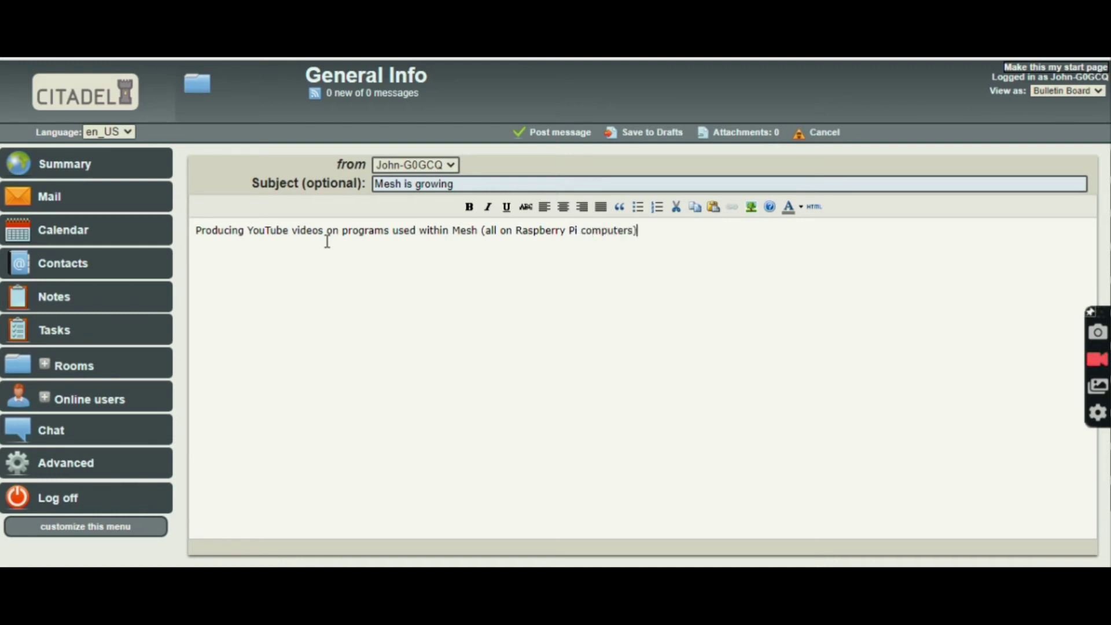
type(")")
left_click(556, 139)
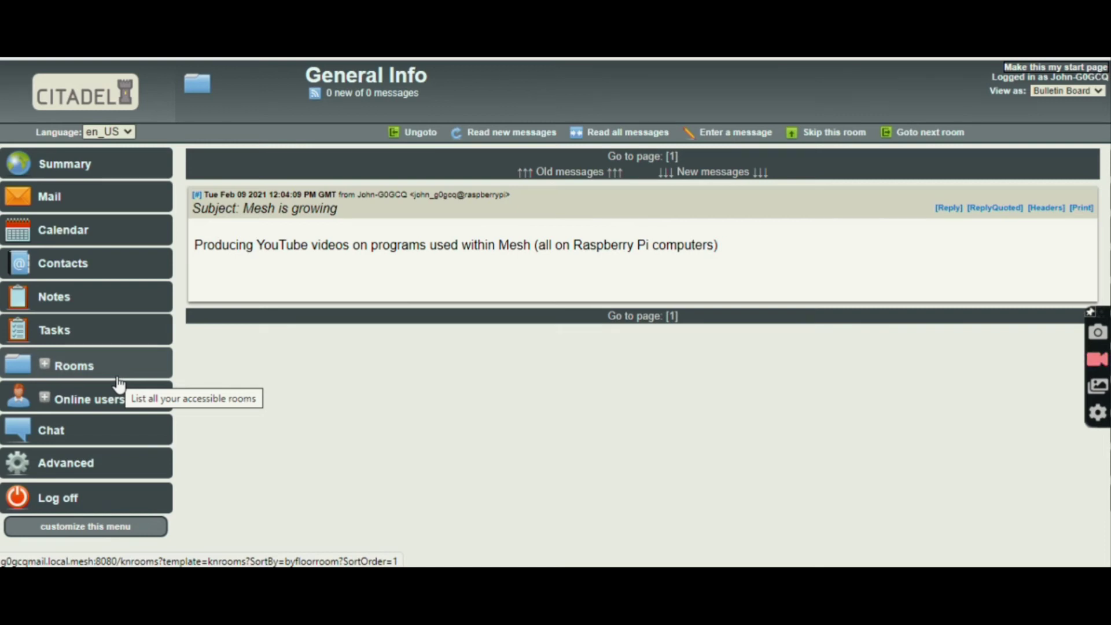
Step: Expand the sidebar Rooms list to show Main Floor, Ham Radio Network and the Mesh floors
left_click(46, 364)
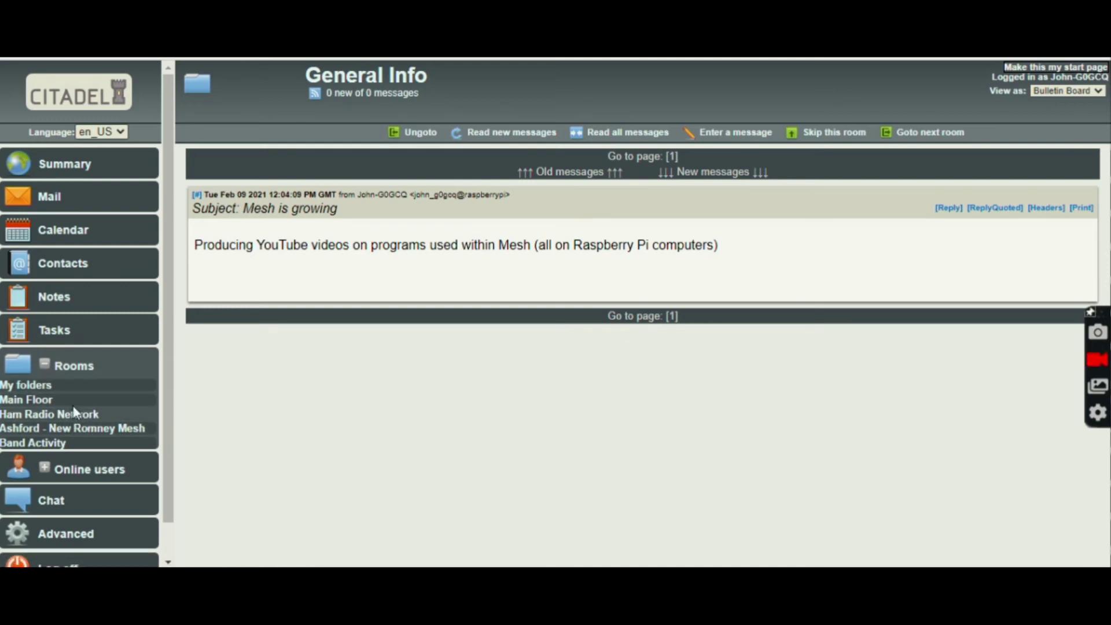
Step: View the online users and the room chat, then go on to Sent Items
scroll(137, 379, "down", 1)
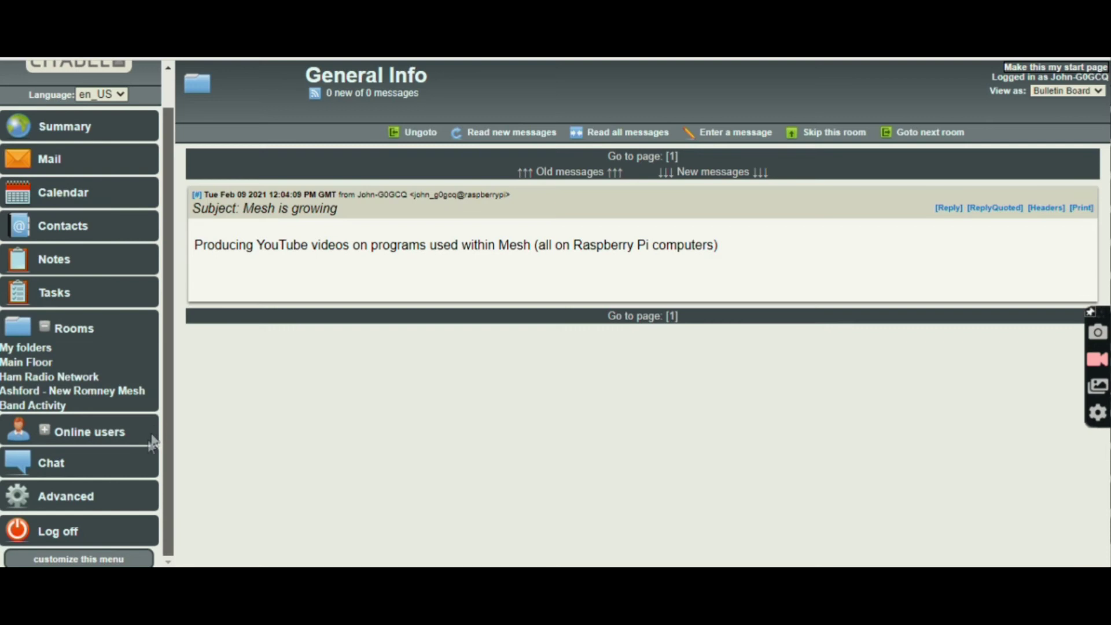
left_click(78, 435)
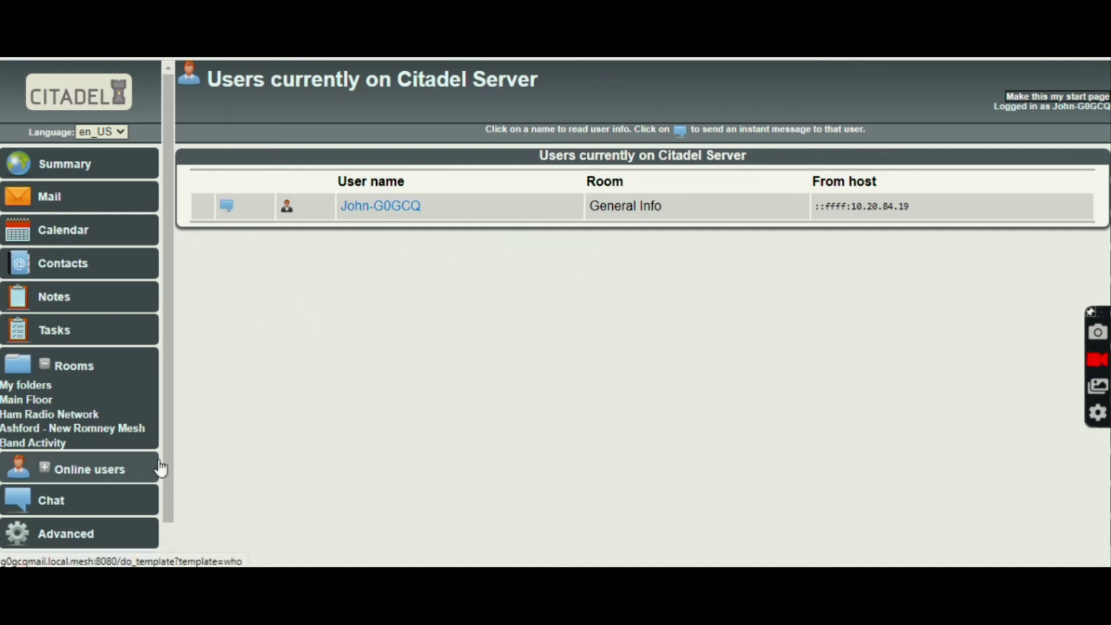
left_click_drag(171, 461, 174, 496)
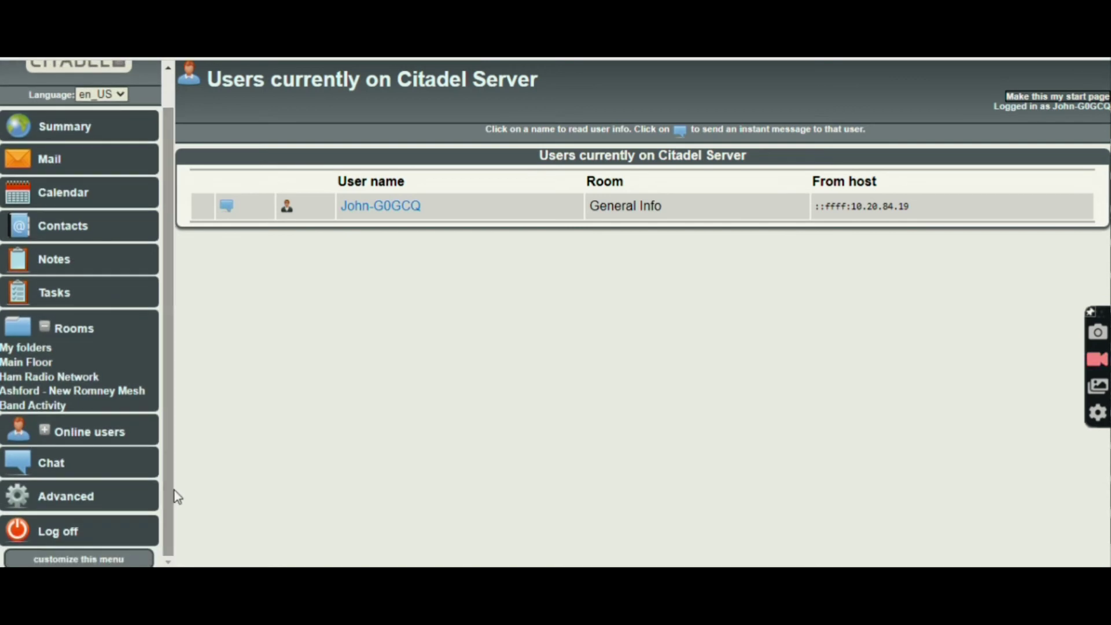
left_click(54, 464)
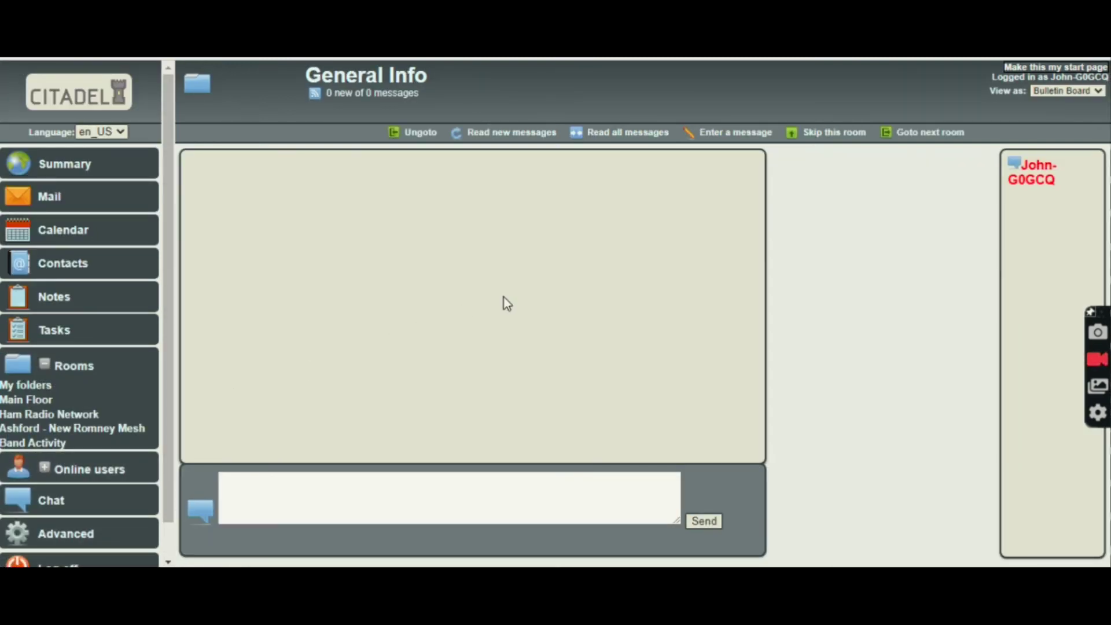
left_click(922, 136)
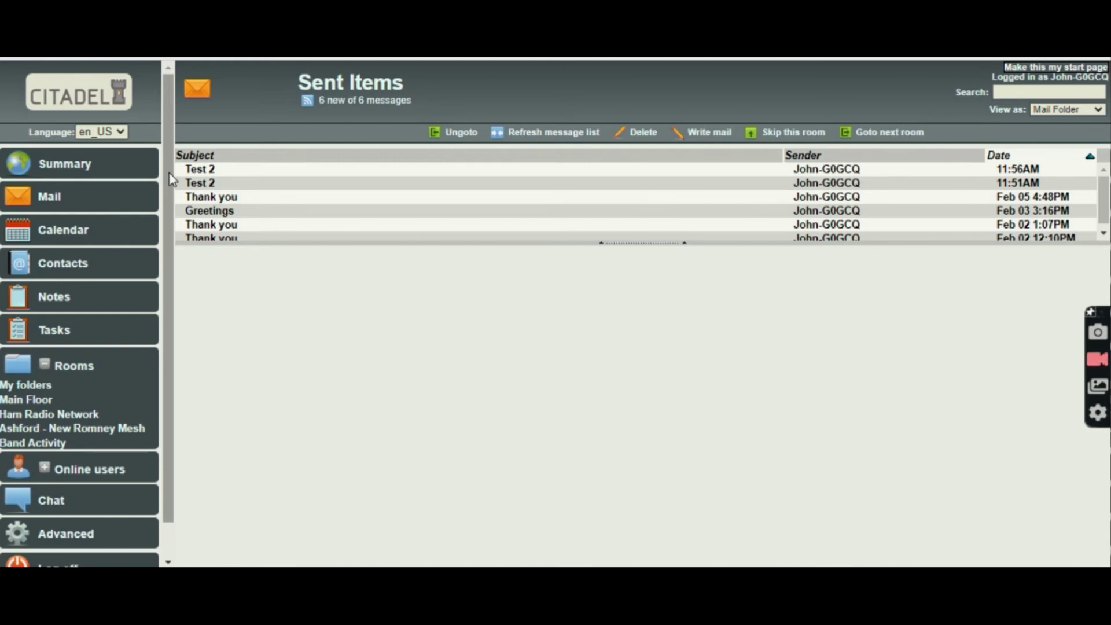
Step: Read the Test 2, Feb 05 Thank you, Greetings and Feb 02 Thank you sent messages
left_click(203, 169)
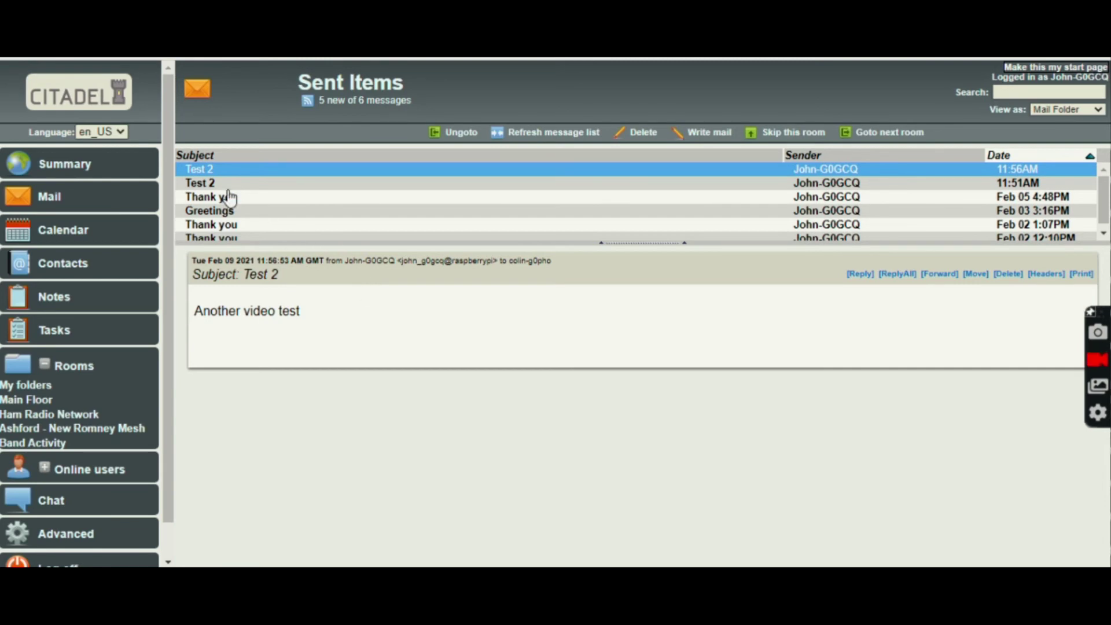
left_click(213, 200)
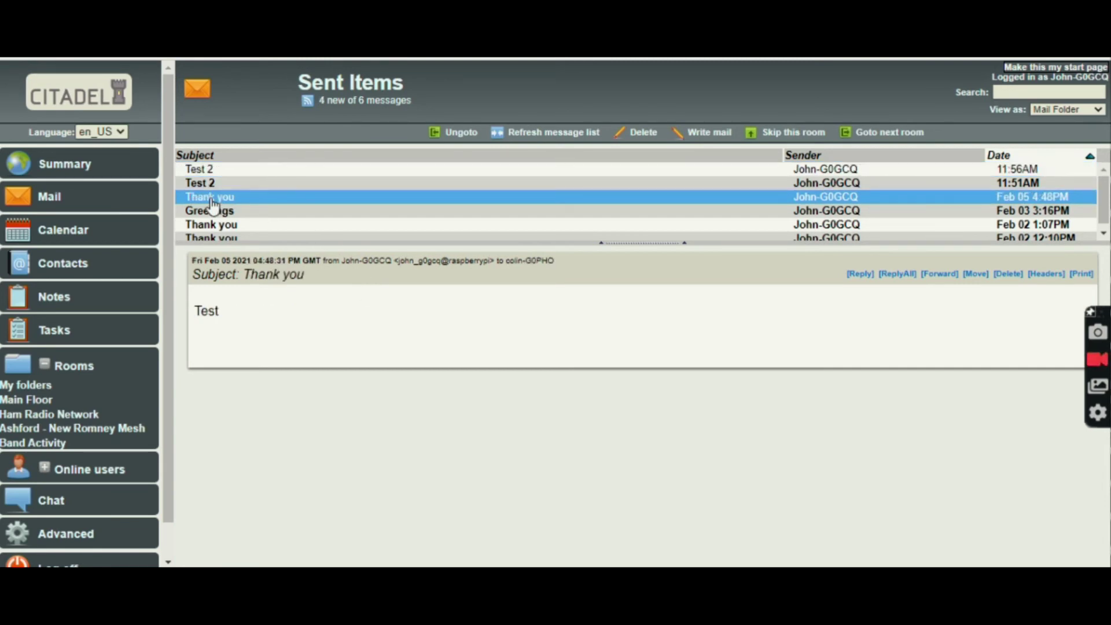
left_click(224, 213)
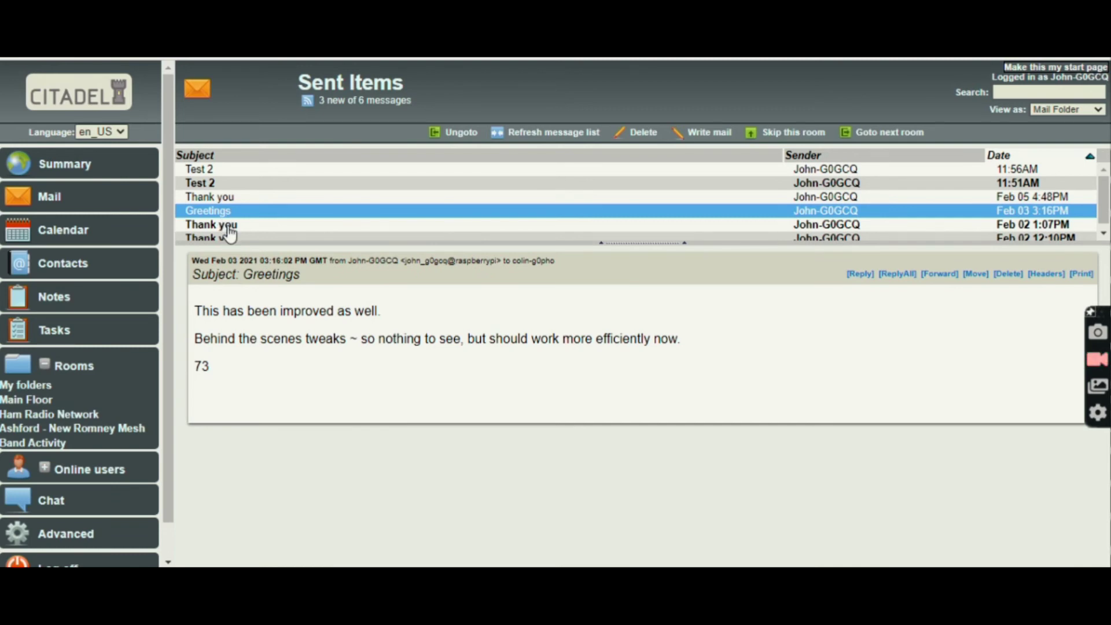
left_click(227, 225)
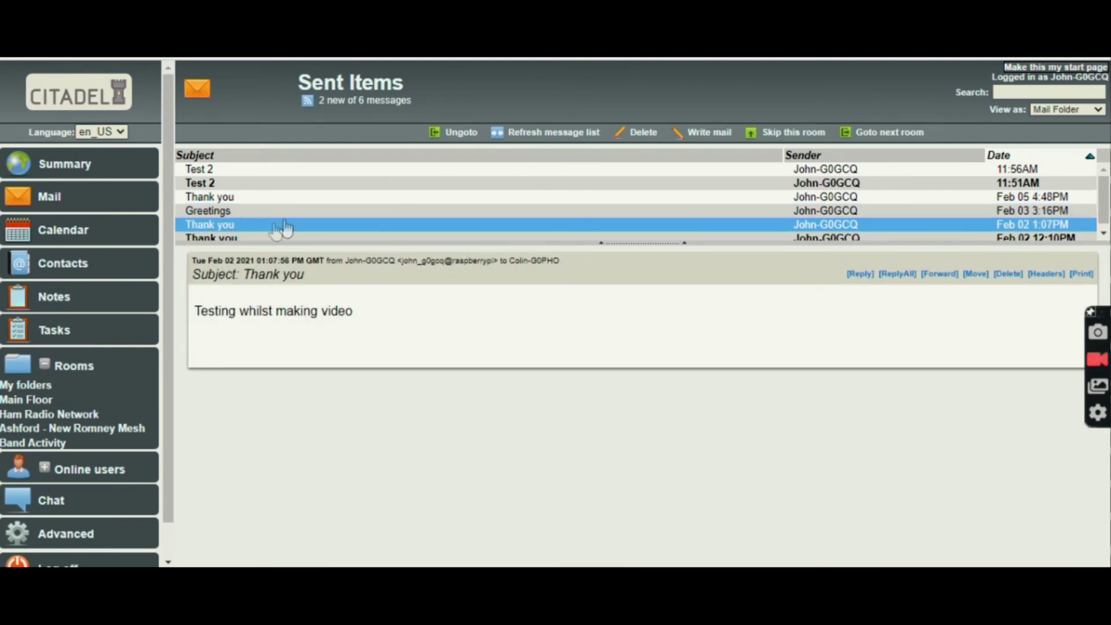
Step: Delete both Test 2 messages and the two Feb 02 Thank you messages, then skip to Trash
left_click(243, 169)
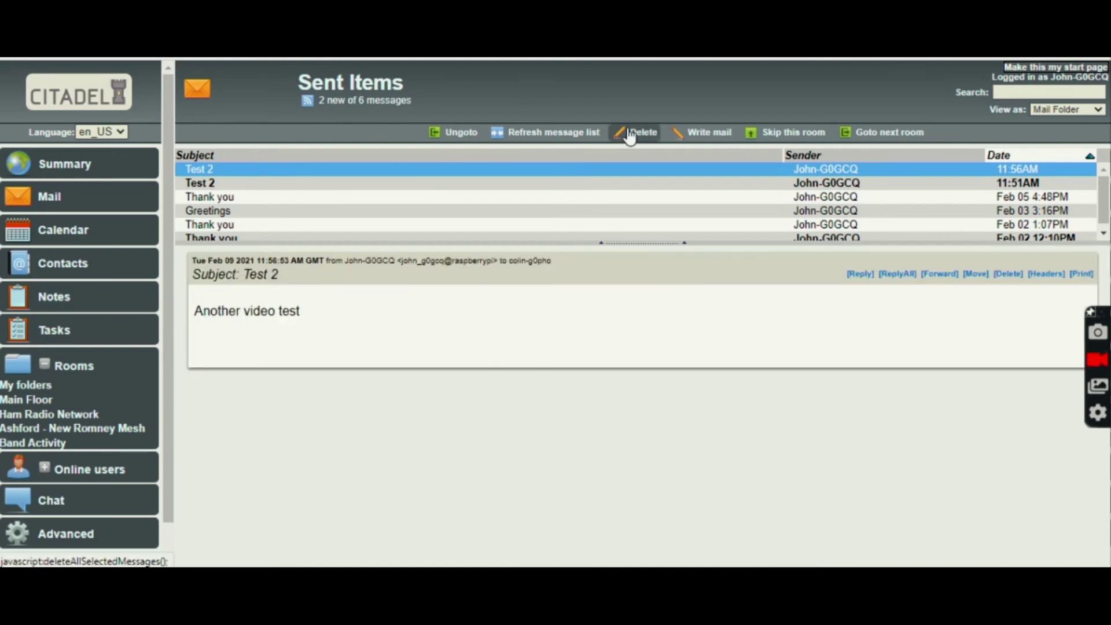
left_click(630, 133)
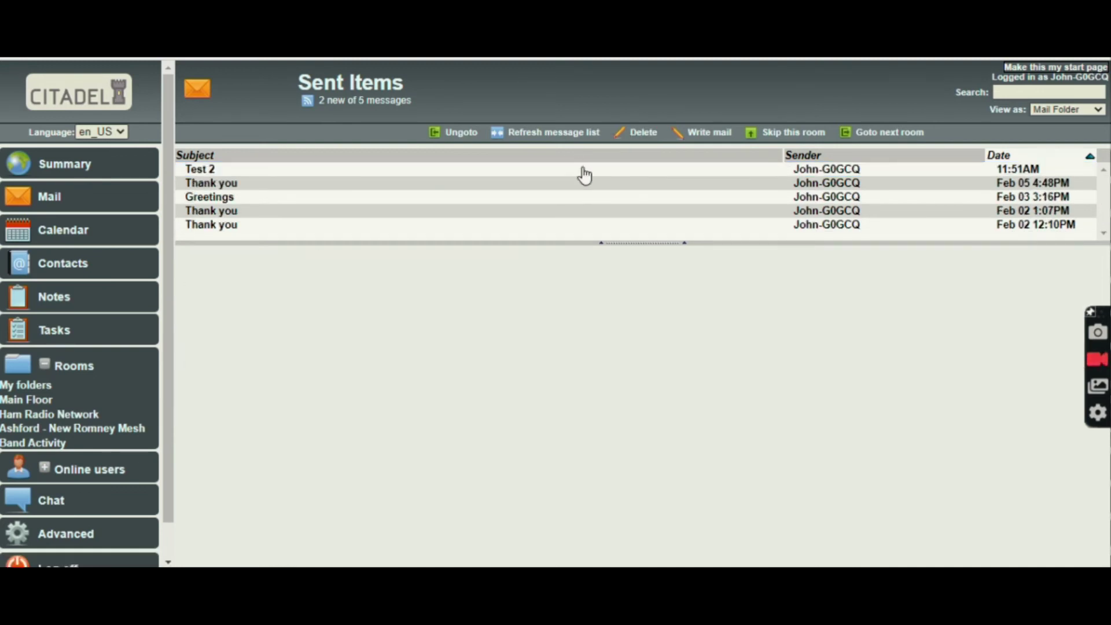
left_click(582, 171)
left_click(636, 133)
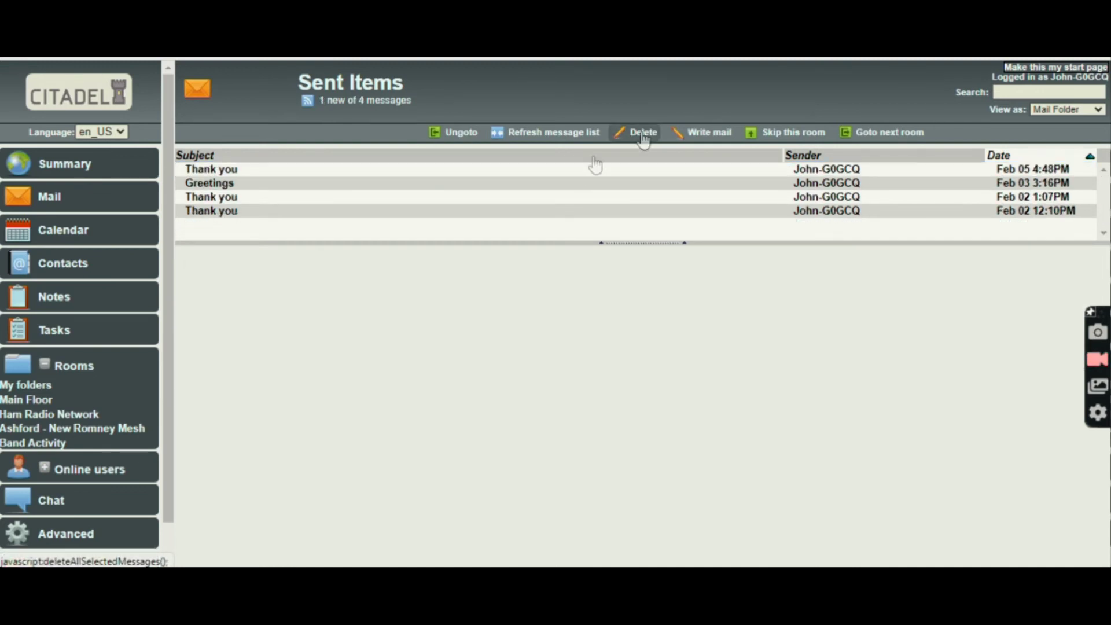
left_click(249, 199)
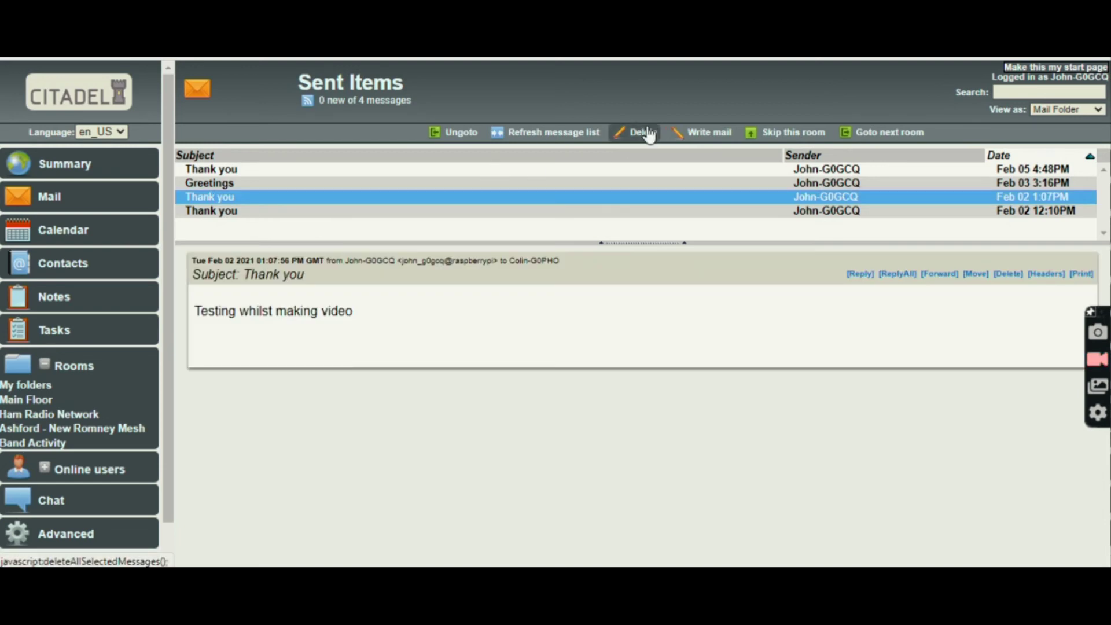
left_click(647, 132)
left_click(332, 198)
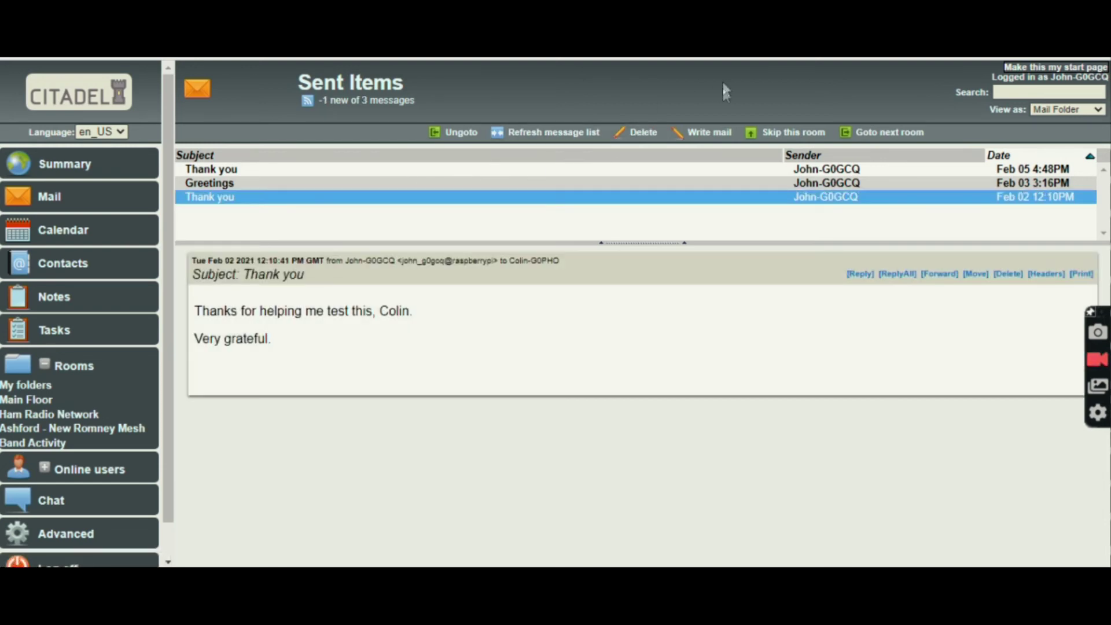
left_click(655, 135)
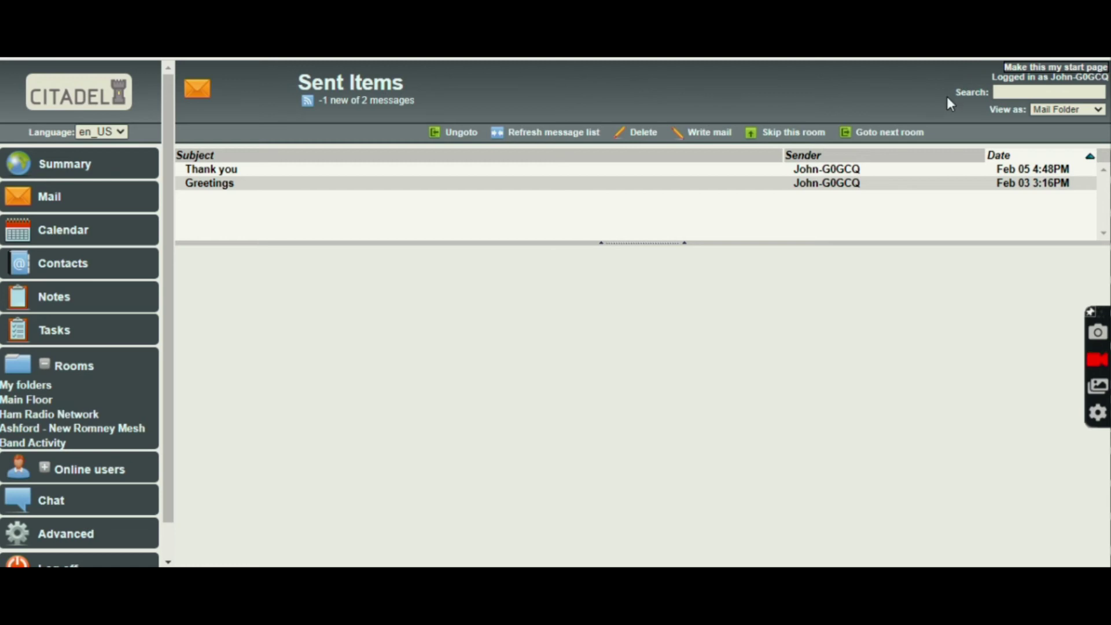
left_click(812, 135)
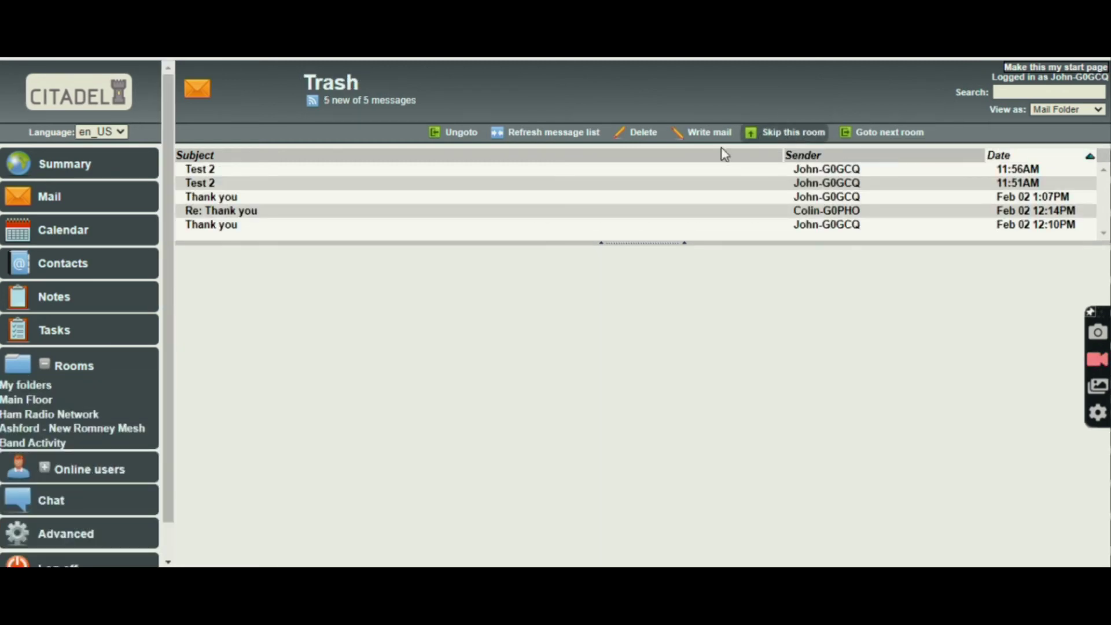
Step: Expand Ham Radio Network and open its empty Club Info room
left_click(66, 415)
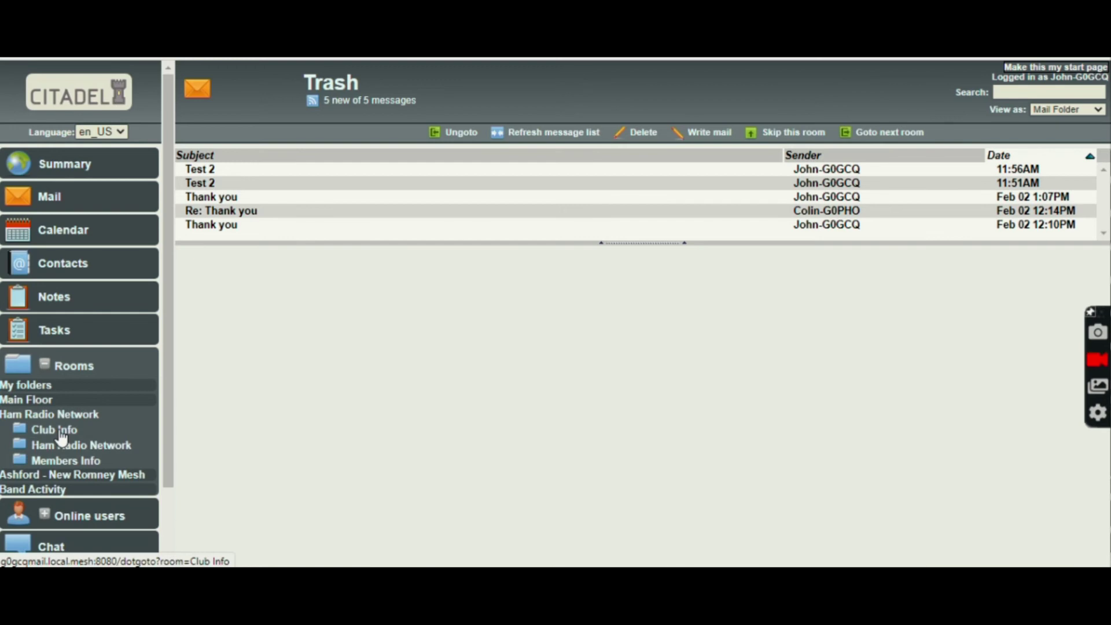
left_click(53, 430)
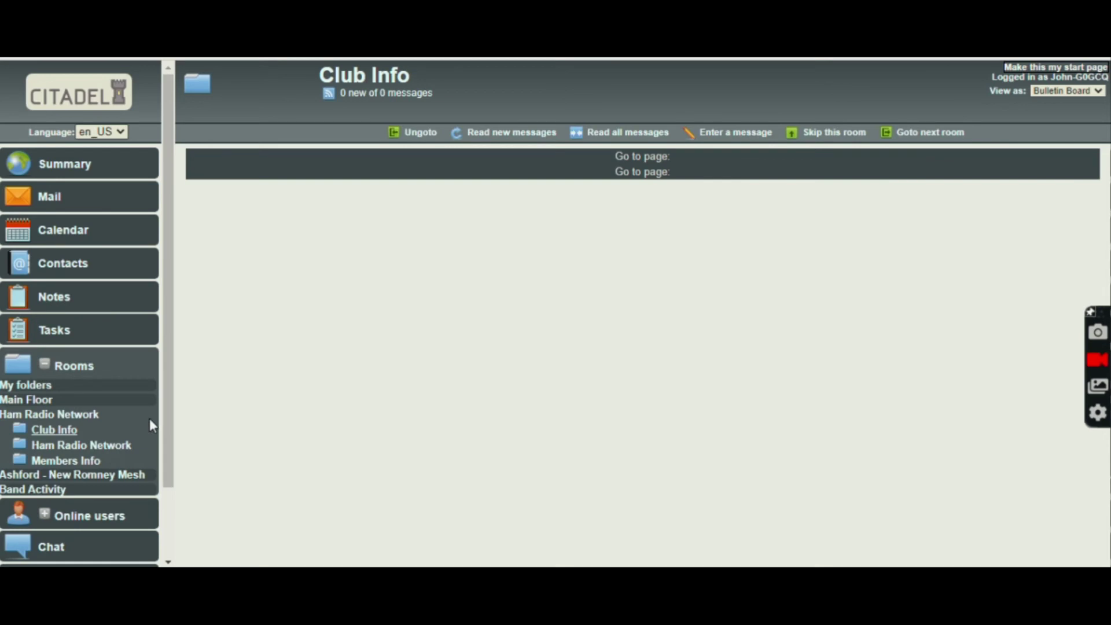
left_click_drag(168, 418, 154, 506)
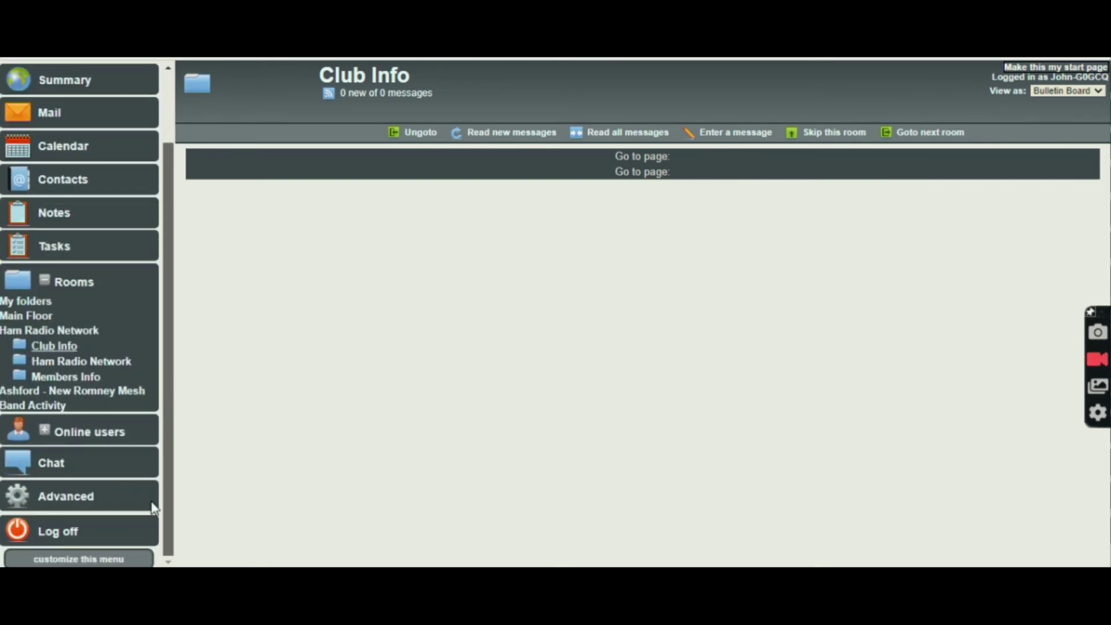
Step: Go to the Advanced commands page and choose Create a new room
left_click(83, 505)
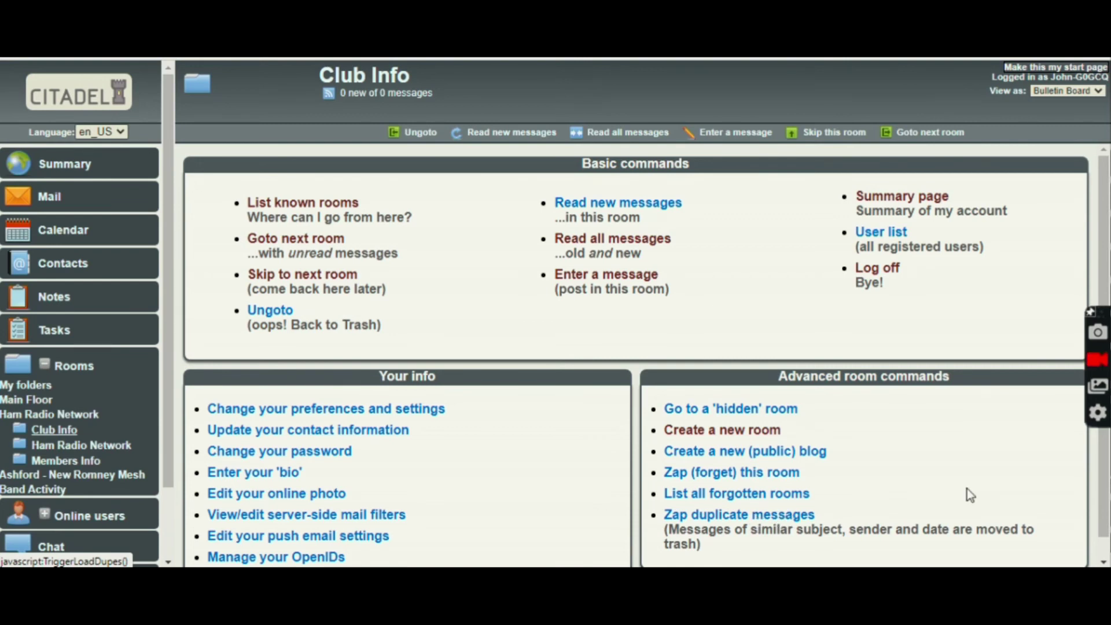
scroll(967, 494, "down", 1)
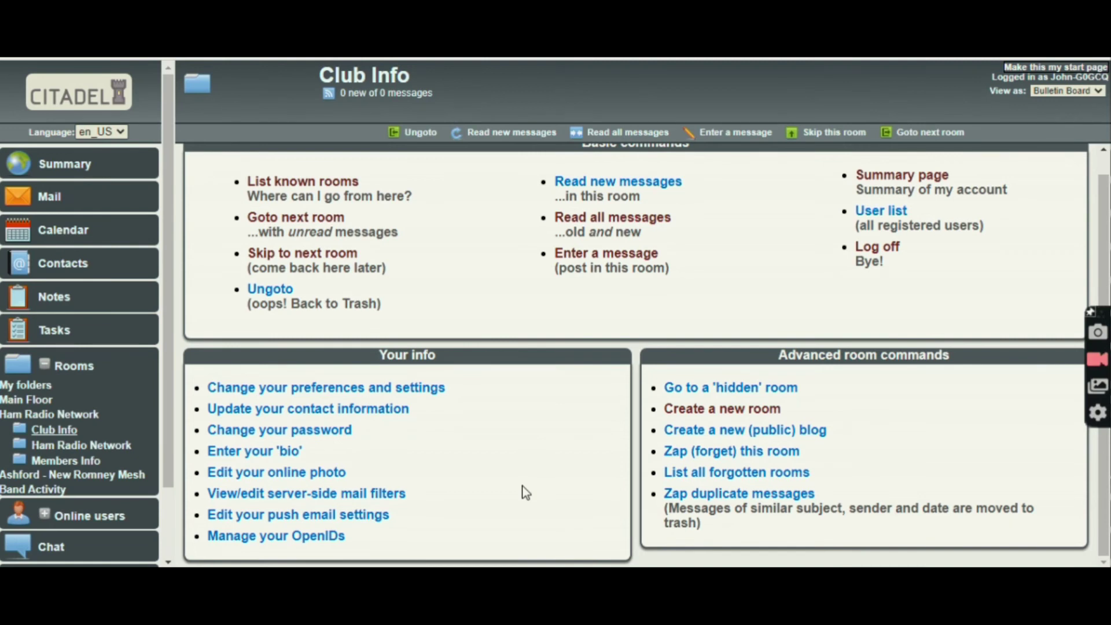
left_click(685, 409)
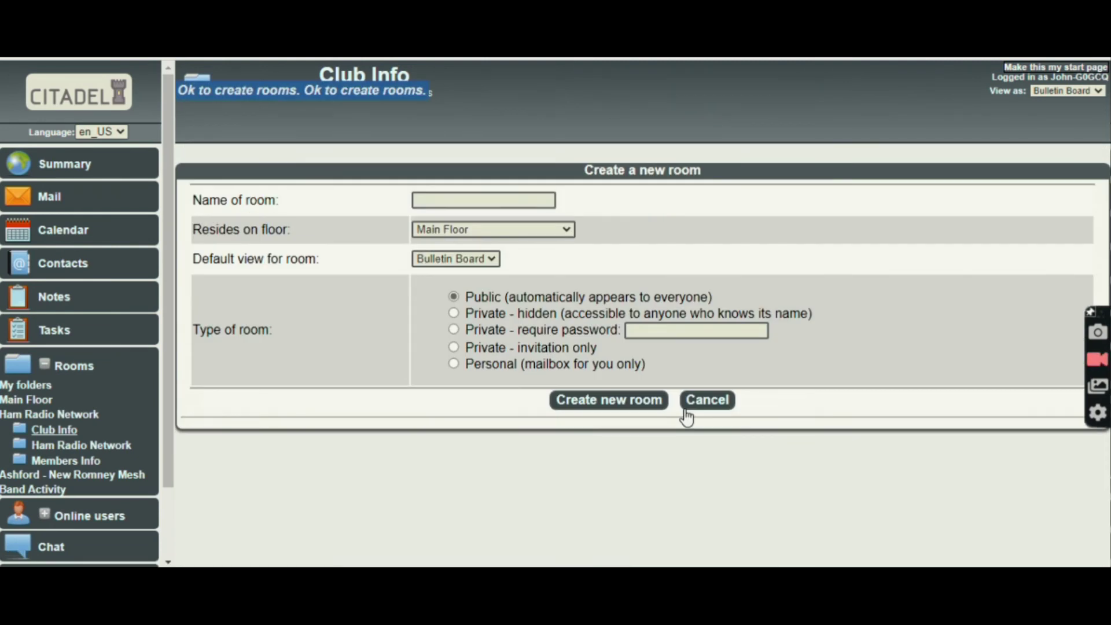
Step: Create public room G0GCQ_NextCloud on the Ashford - New Romney Mesh floor
left_click(502, 194)
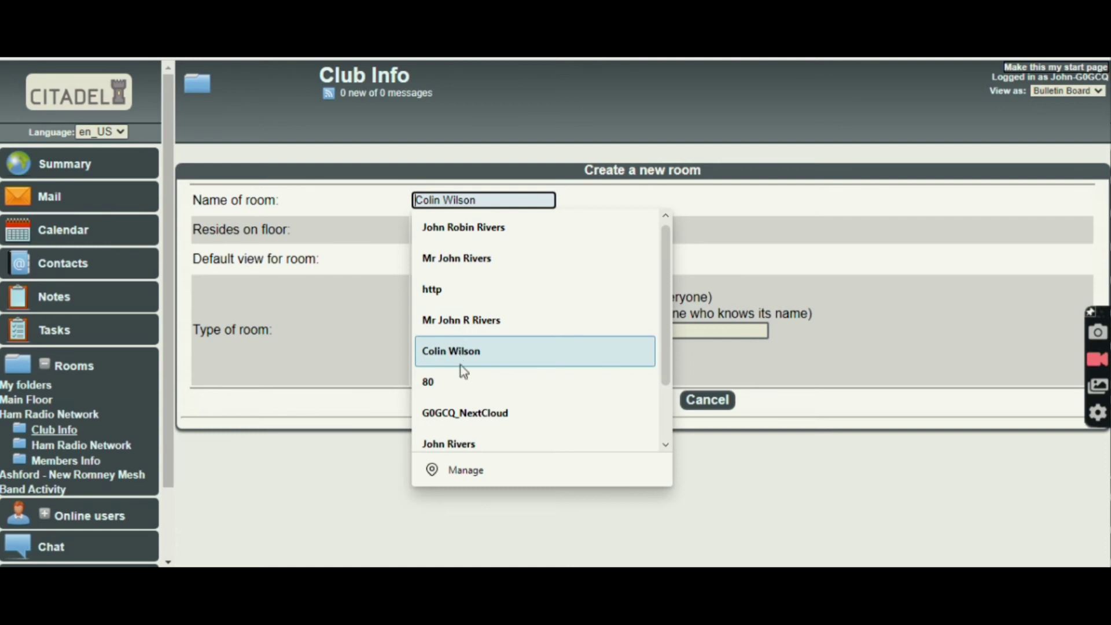
left_click(474, 412)
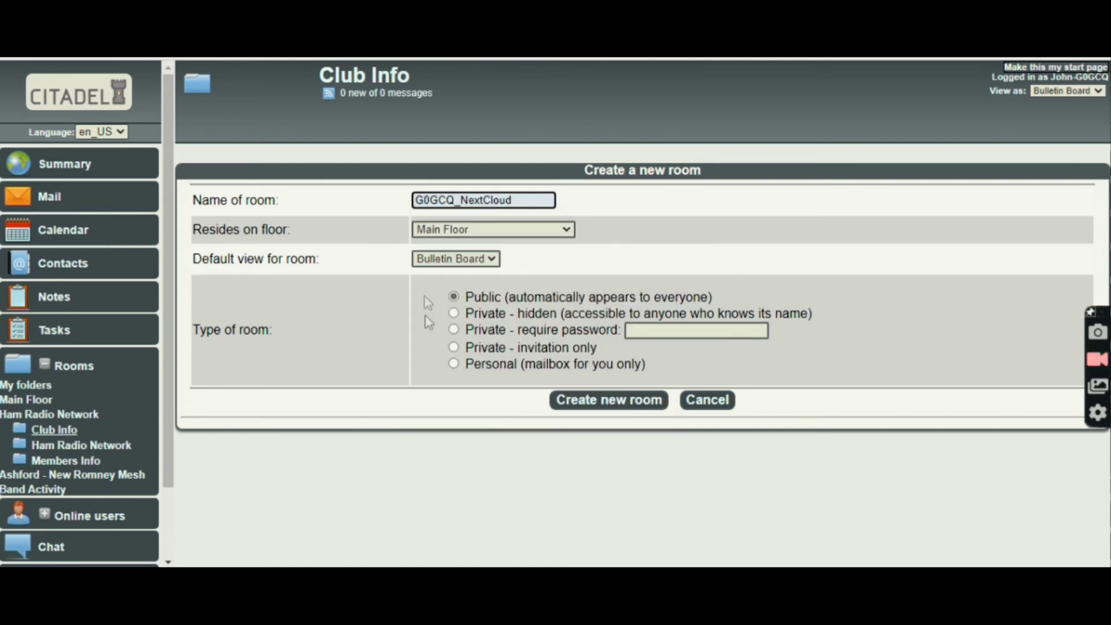
left_click(565, 231)
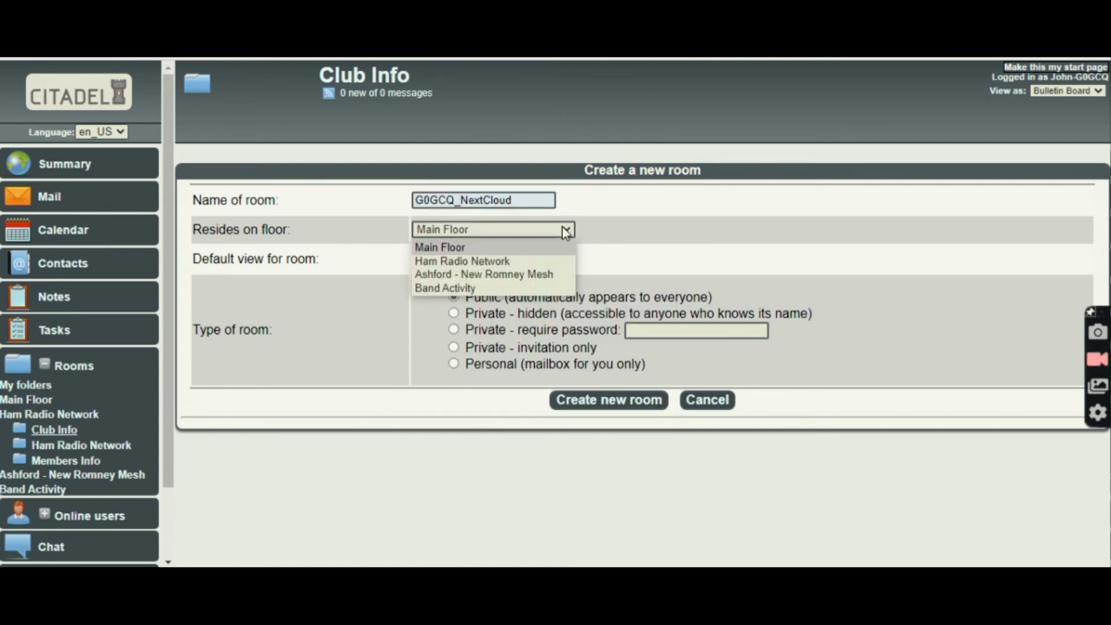
left_click(529, 275)
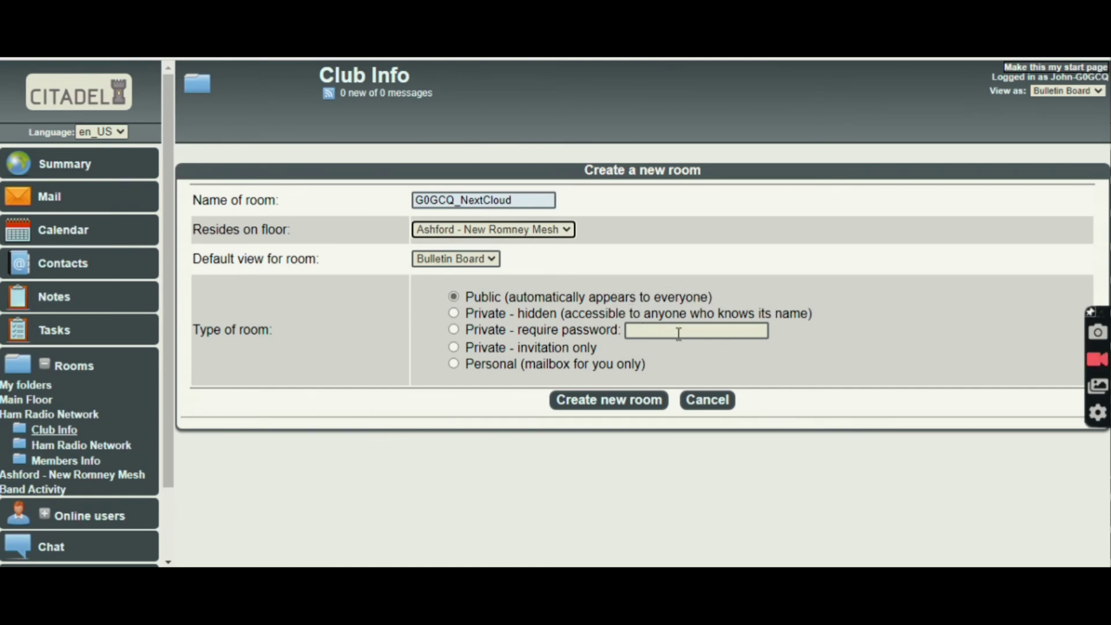
left_click(601, 405)
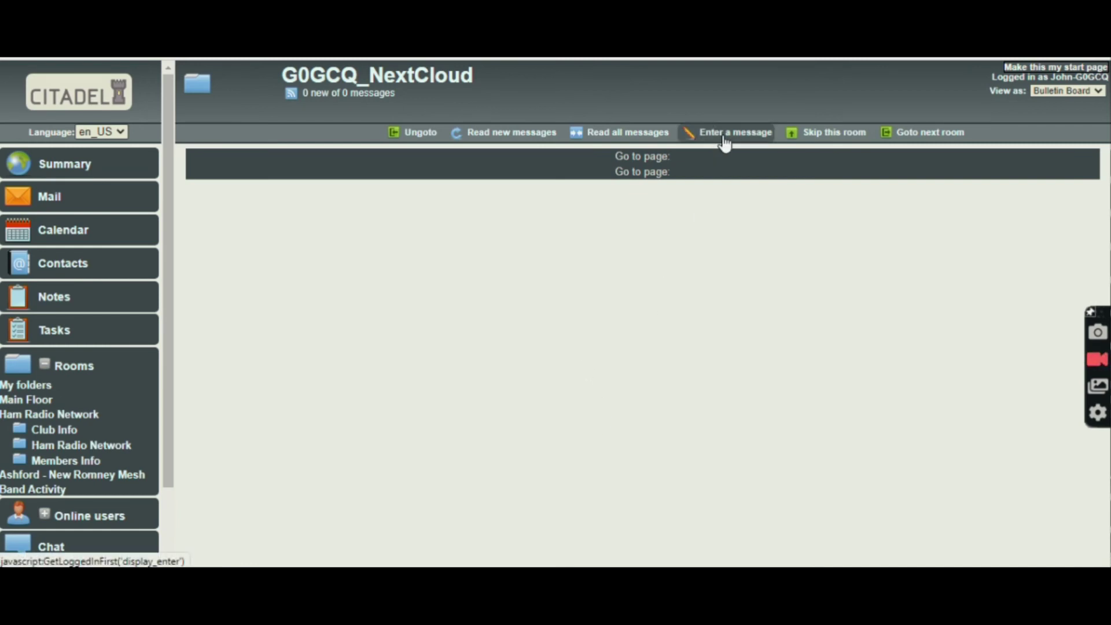
Step: Expand the Ashford - New Romney Mesh floor in Rooms, then open the Summary page
scroll(164, 461, "down", 2)
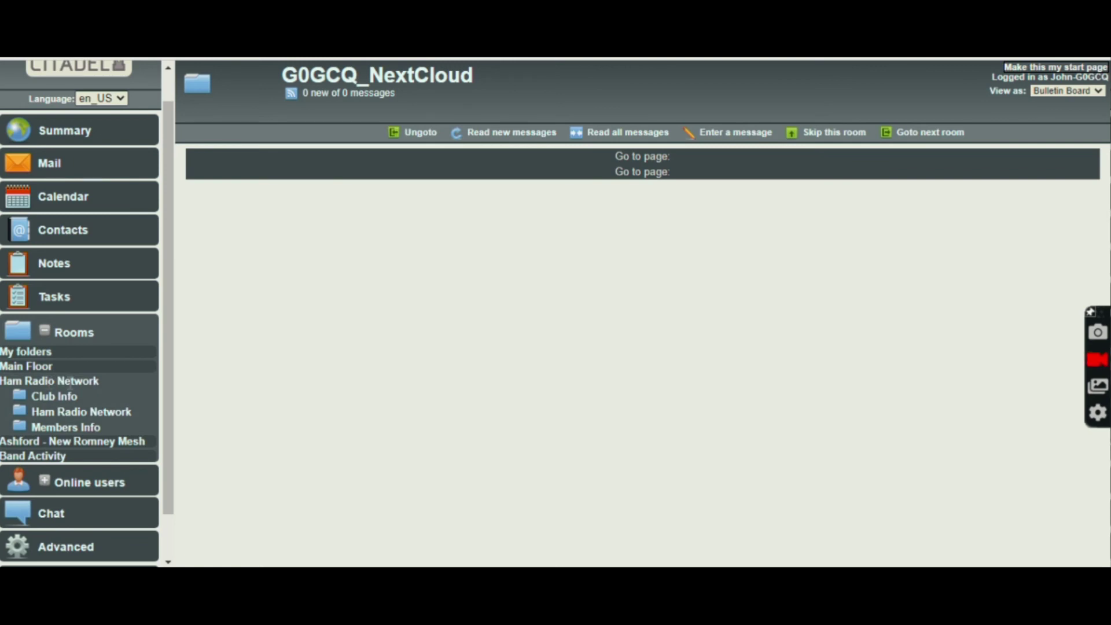
left_click(58, 441)
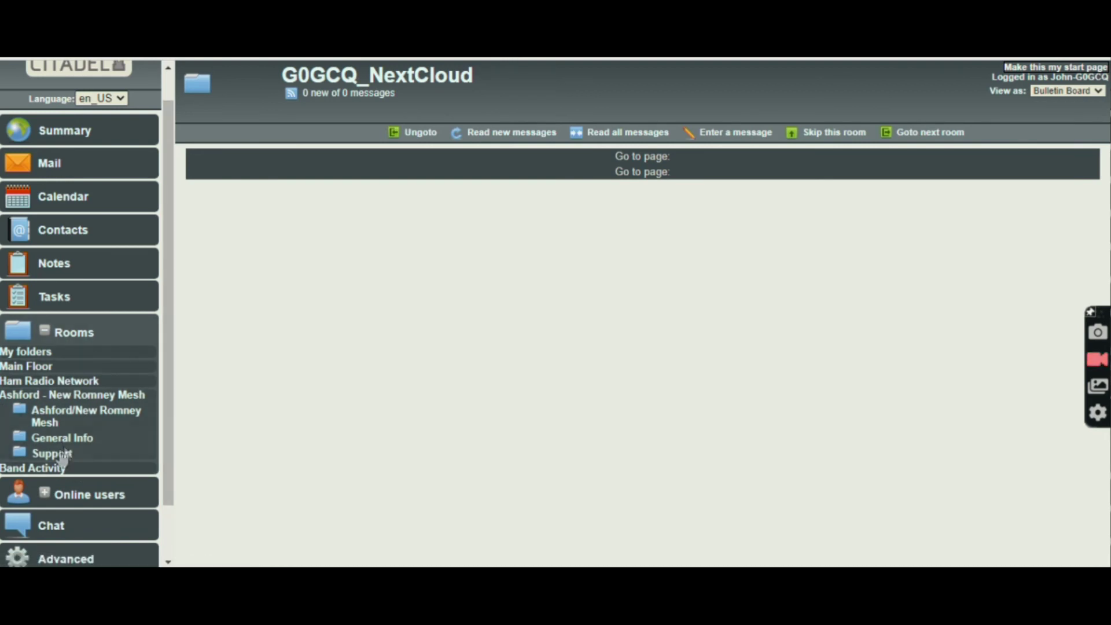
scroll(108, 443, "up", 1)
scroll(108, 449, "down", 3)
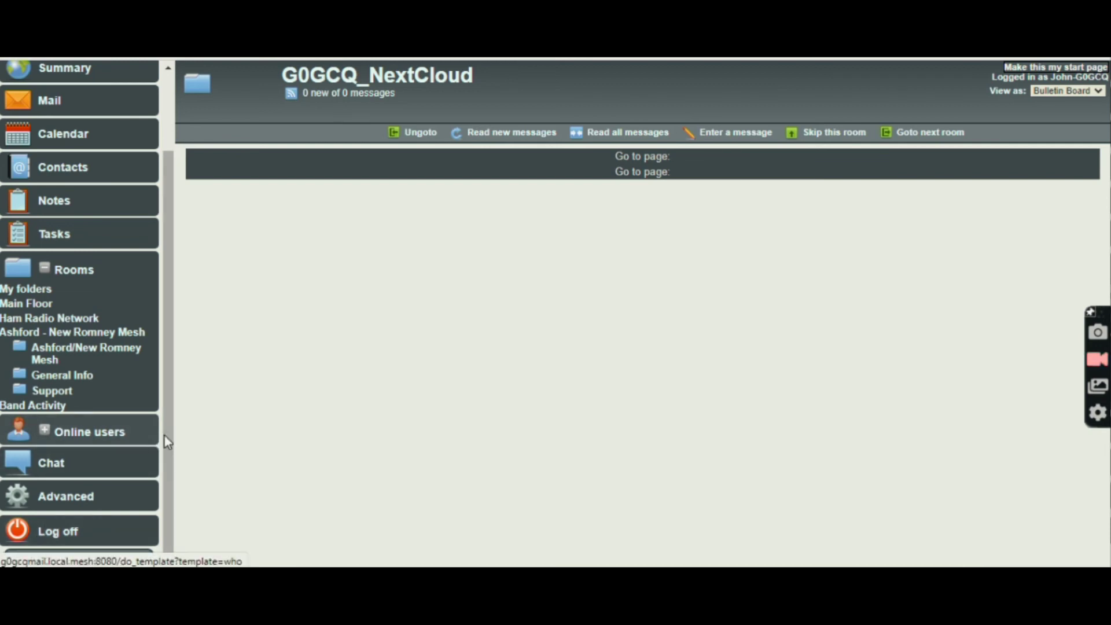
left_click_drag(166, 442, 176, 369)
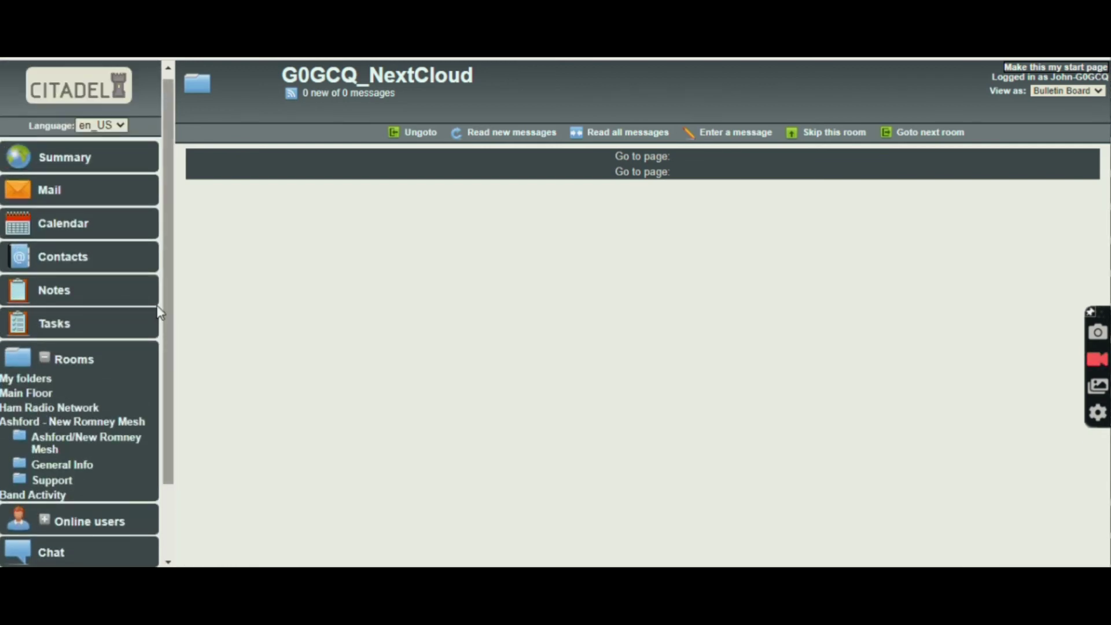
left_click(85, 167)
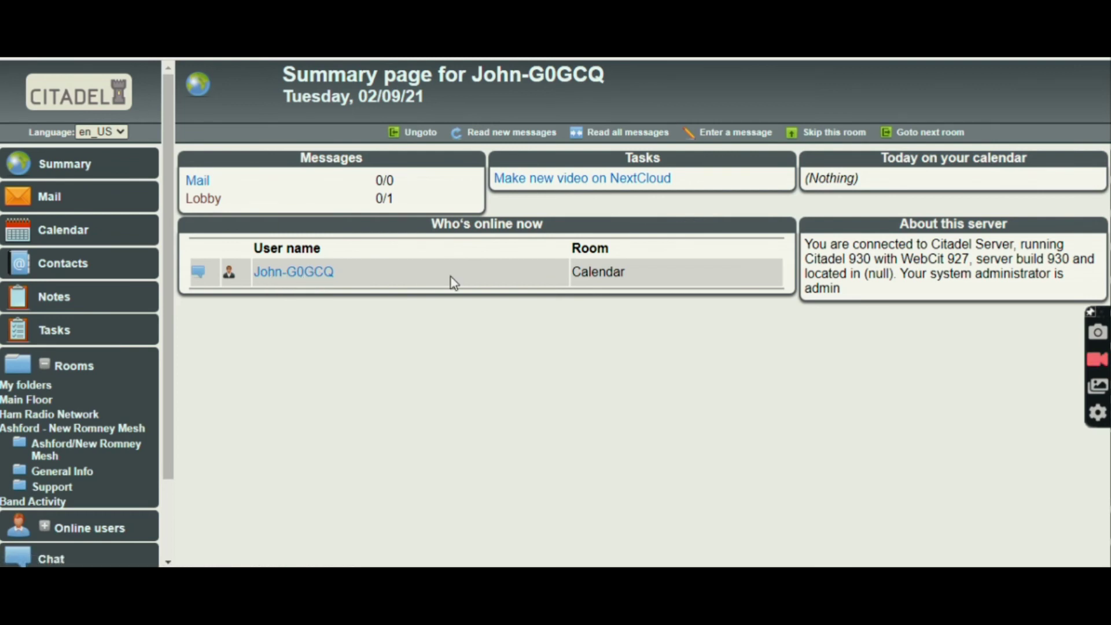
left_click(586, 185)
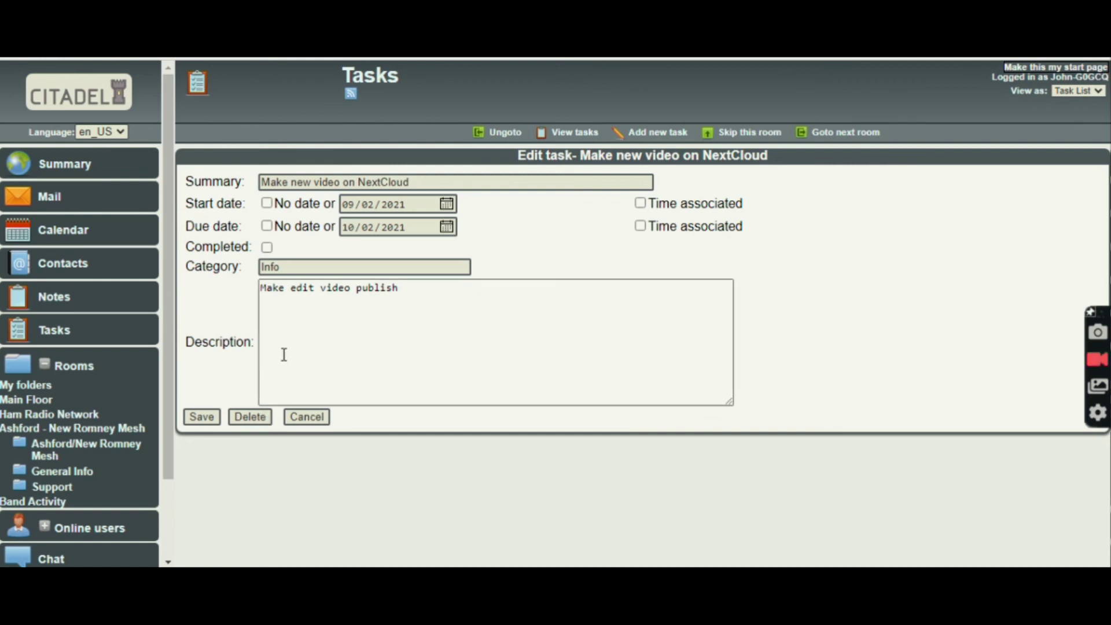
left_click(308, 420)
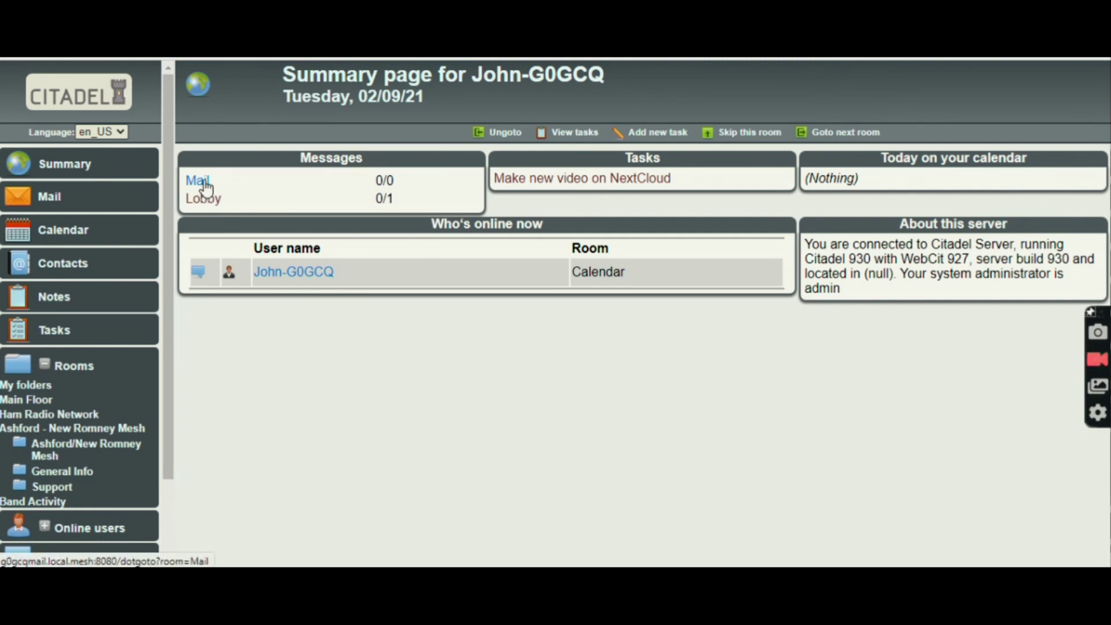
Step: Collapse and re-expand the sidebar Rooms list to show all accessible rooms
left_click(45, 366)
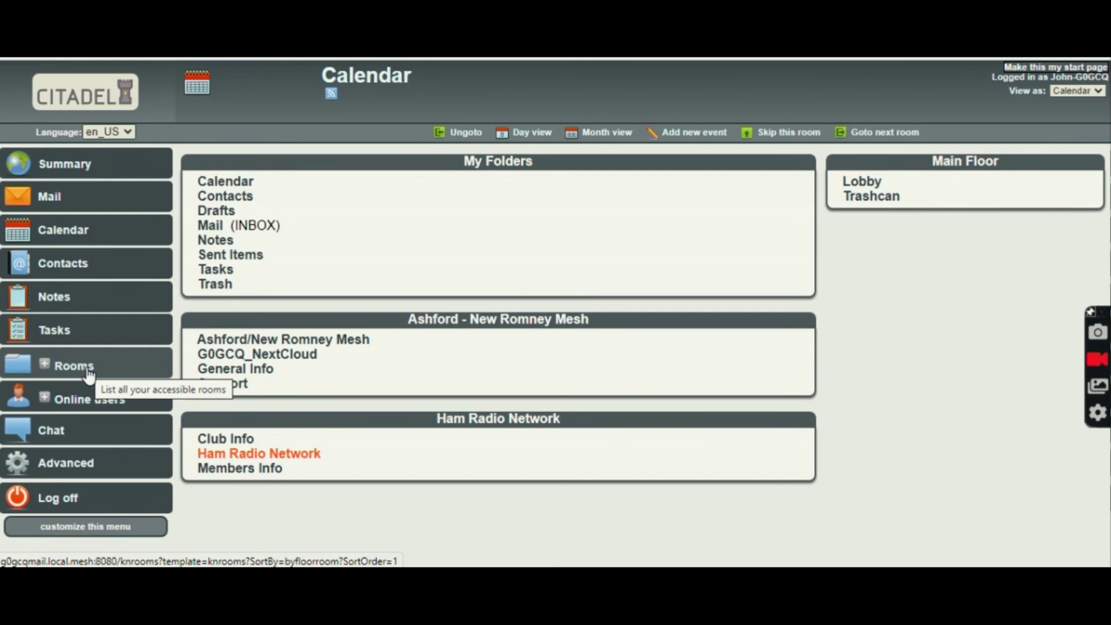
left_click(48, 368)
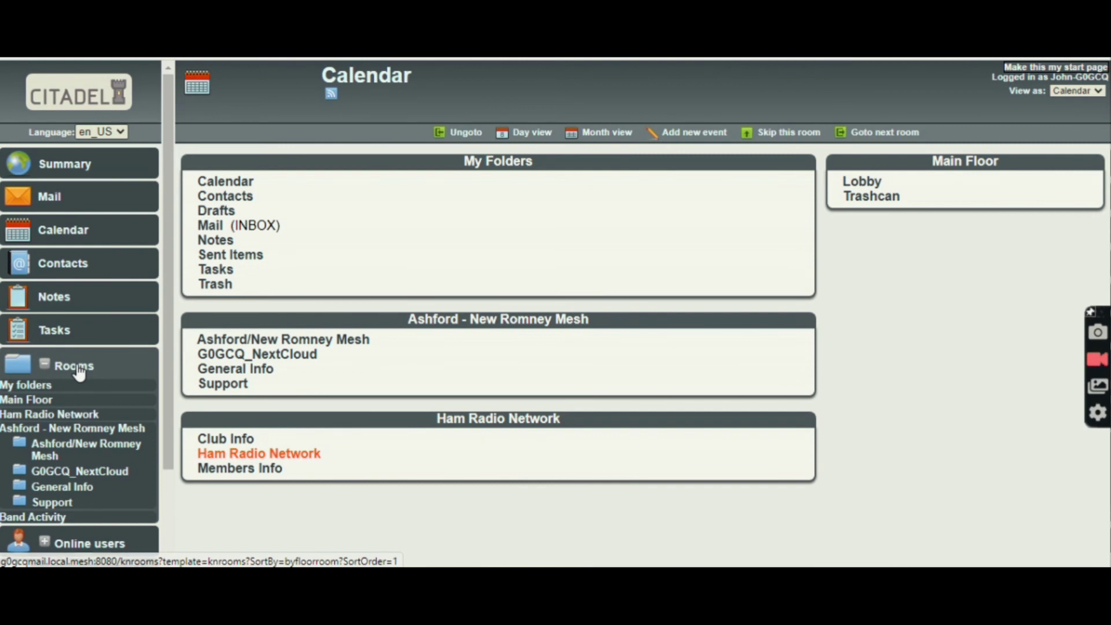
left_click(75, 368)
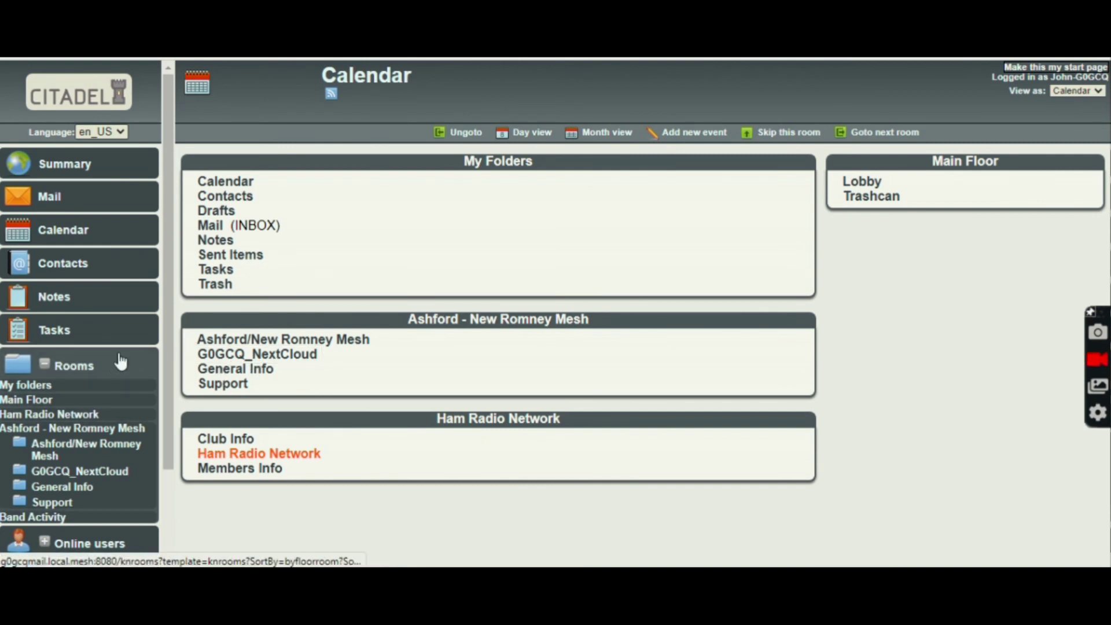
Step: Open General Info, return to the room list, and open Ham Radio Network
left_click(264, 370)
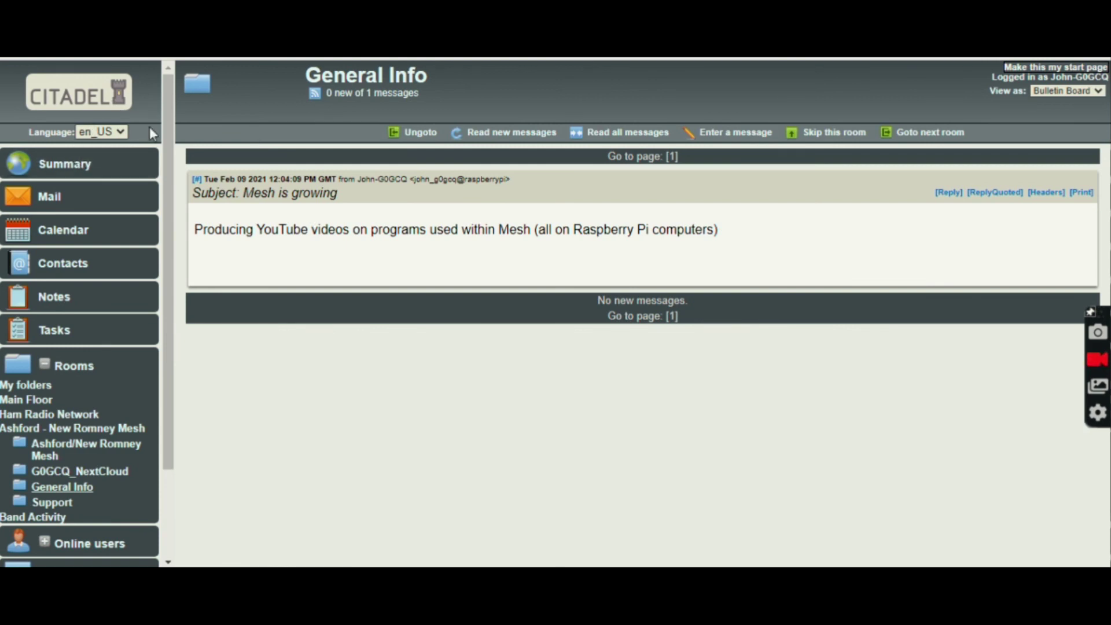
left_click(77, 366)
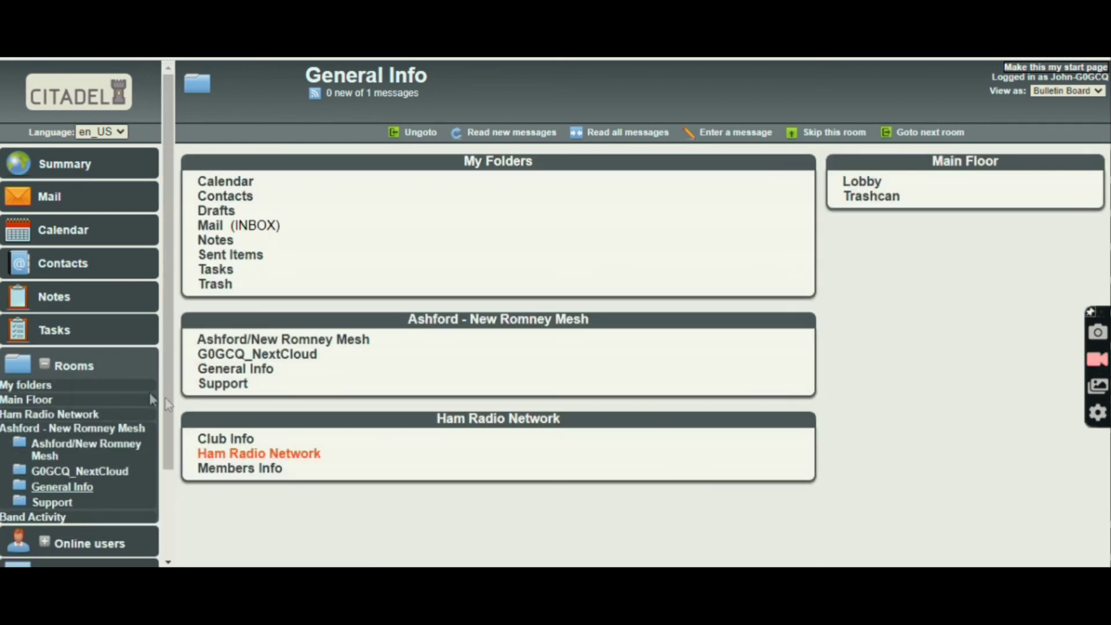
left_click(296, 456)
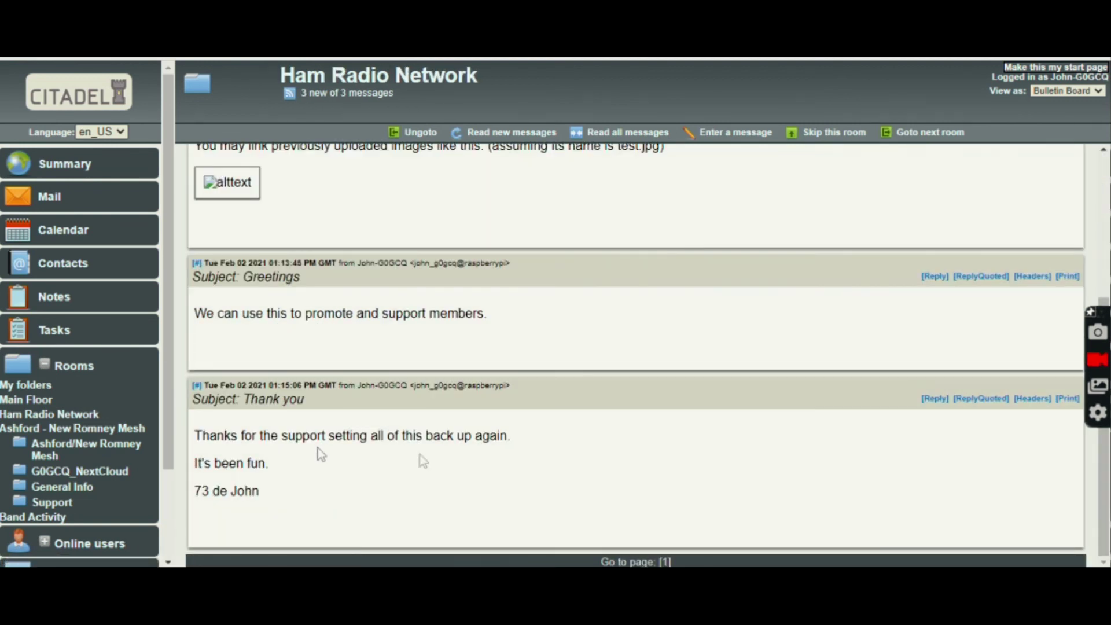
Step: Read through the Ham Radio Network messages, then go back to the Citadel summary page
scroll(544, 459, "up", 3)
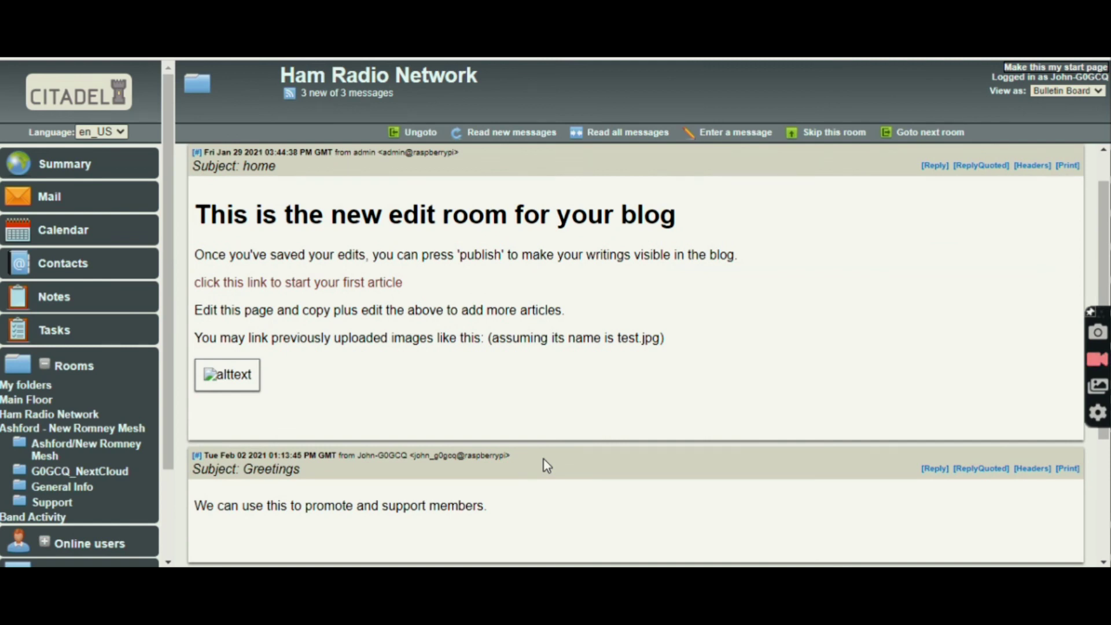
scroll(544, 459, "down", 3)
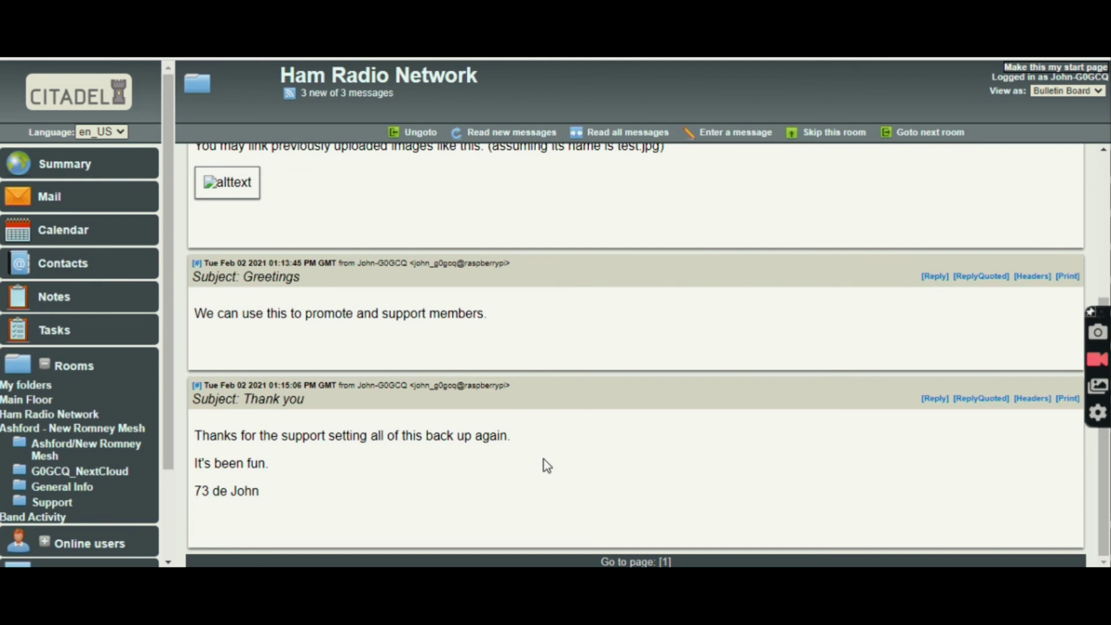
left_click(69, 168)
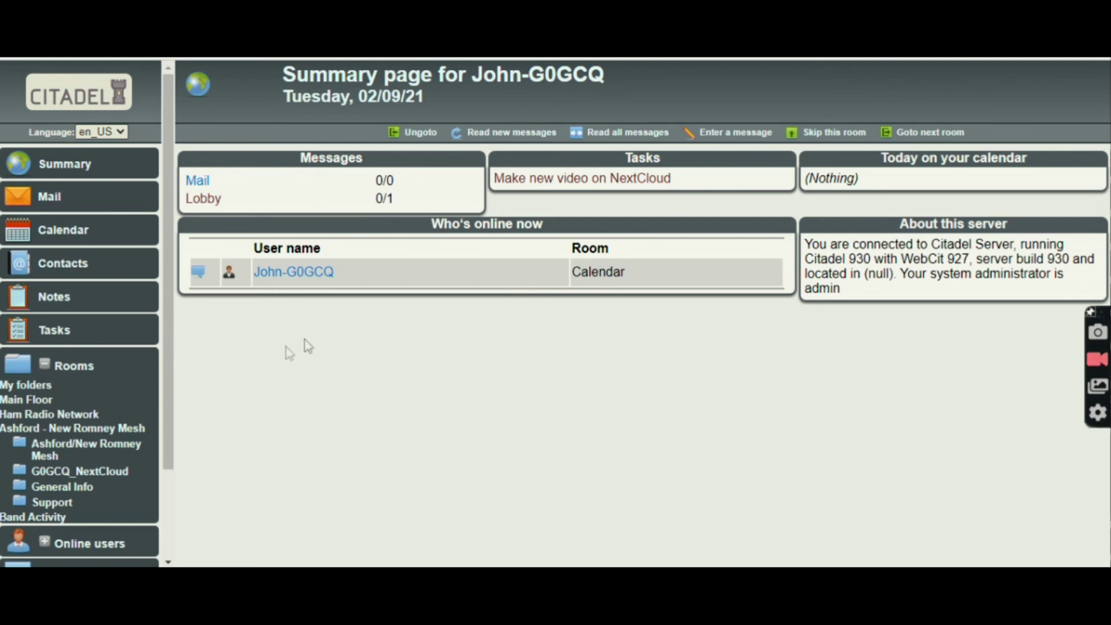
Step: Collapse the Rooms list and open Notes to see the 'Complete video on NextCloud' note
left_click(45, 368)
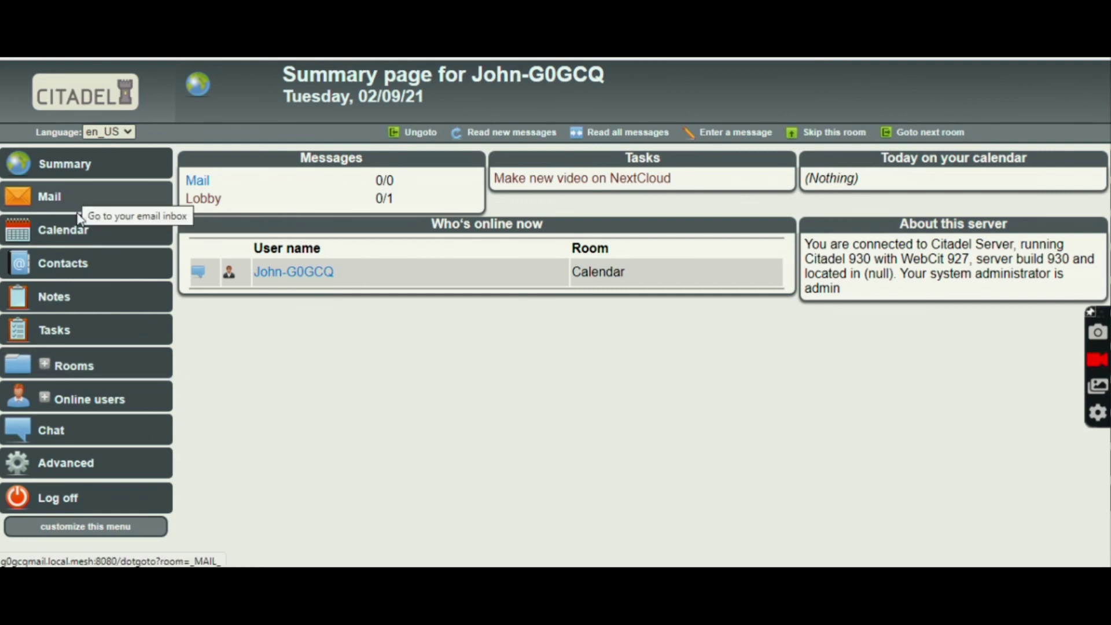
left_click(92, 310)
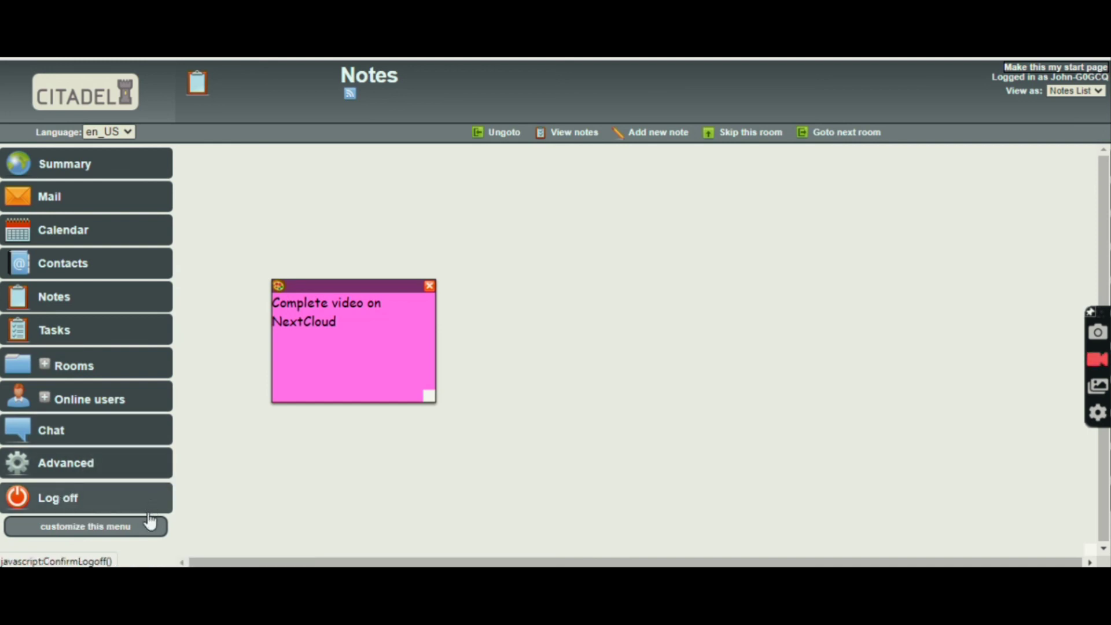
Step: Open 'customize this menu' and review the icon bar shortcuts, all set to Yes
left_click(110, 531)
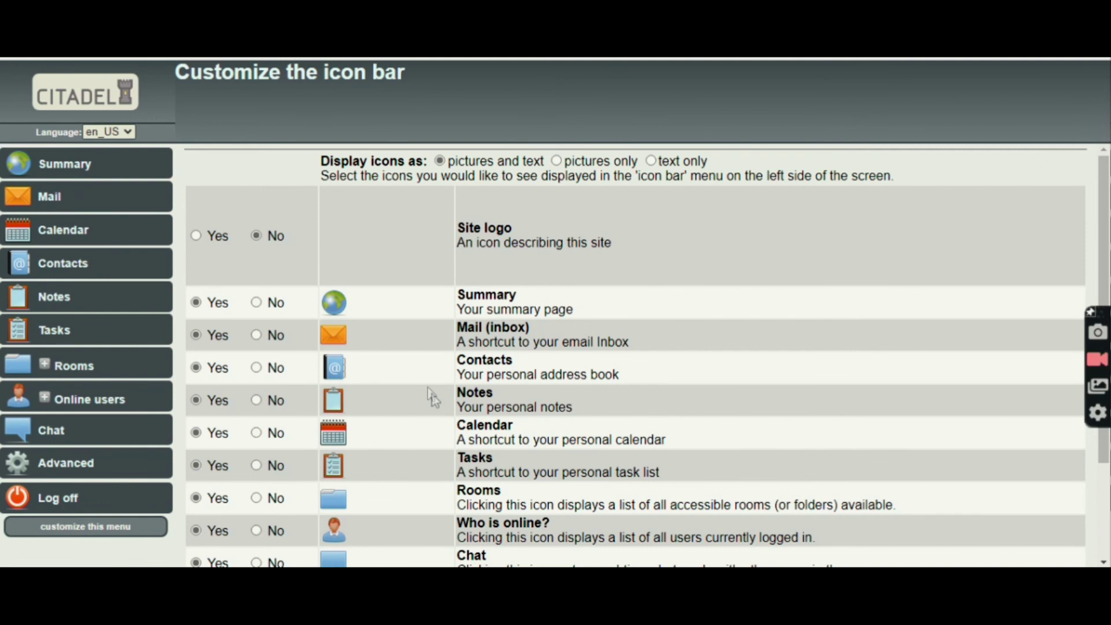
scroll(408, 353, "down", 3)
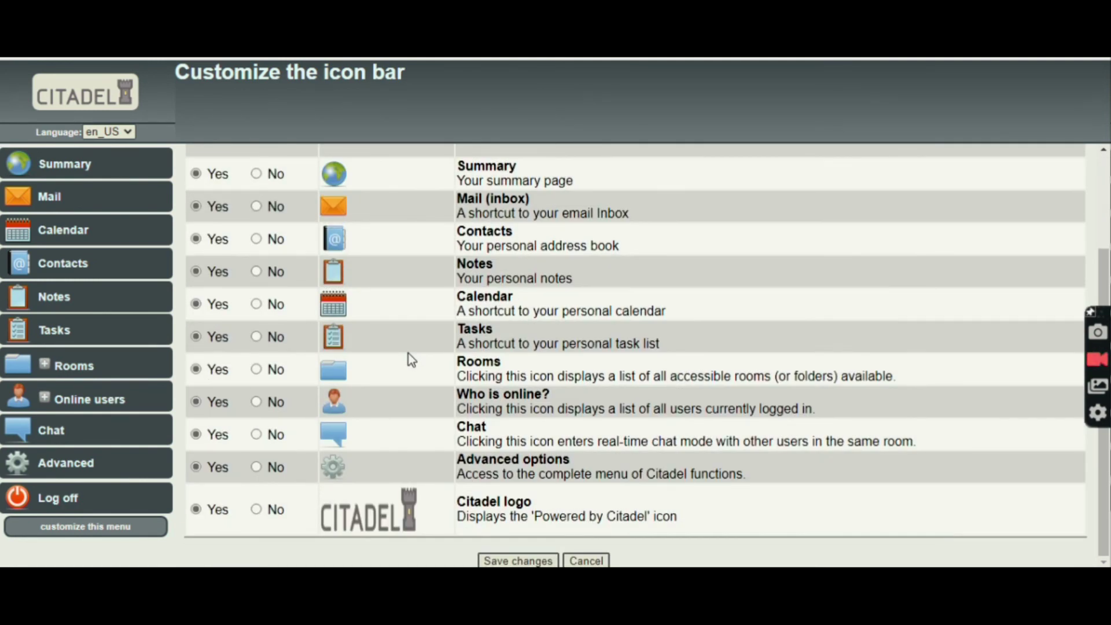
scroll(409, 353, "up", 3)
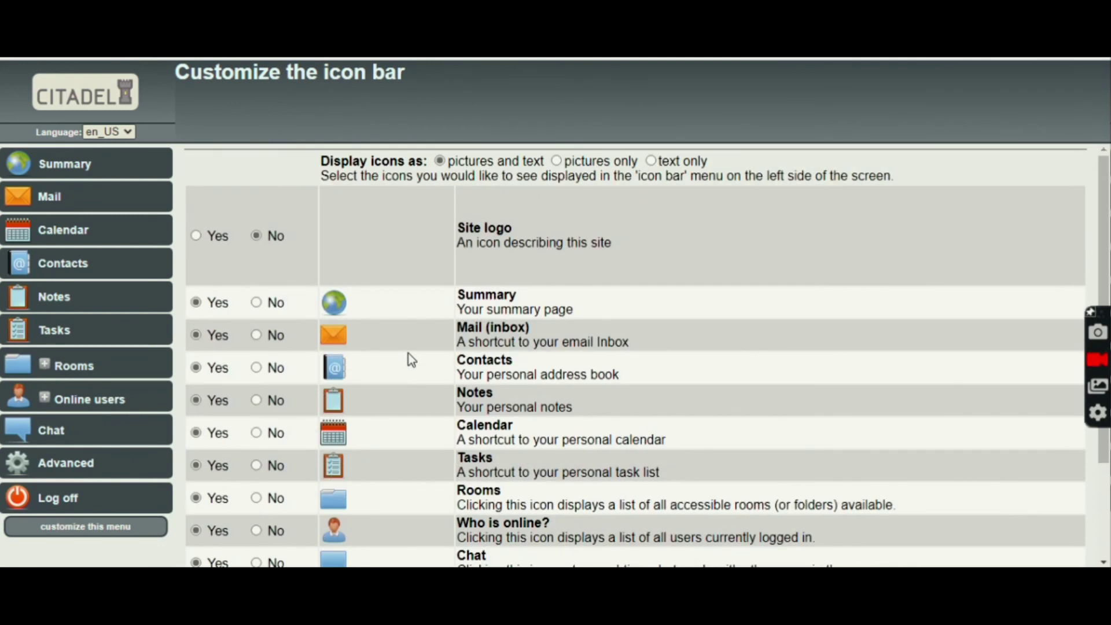
scroll(408, 353, "down", 3)
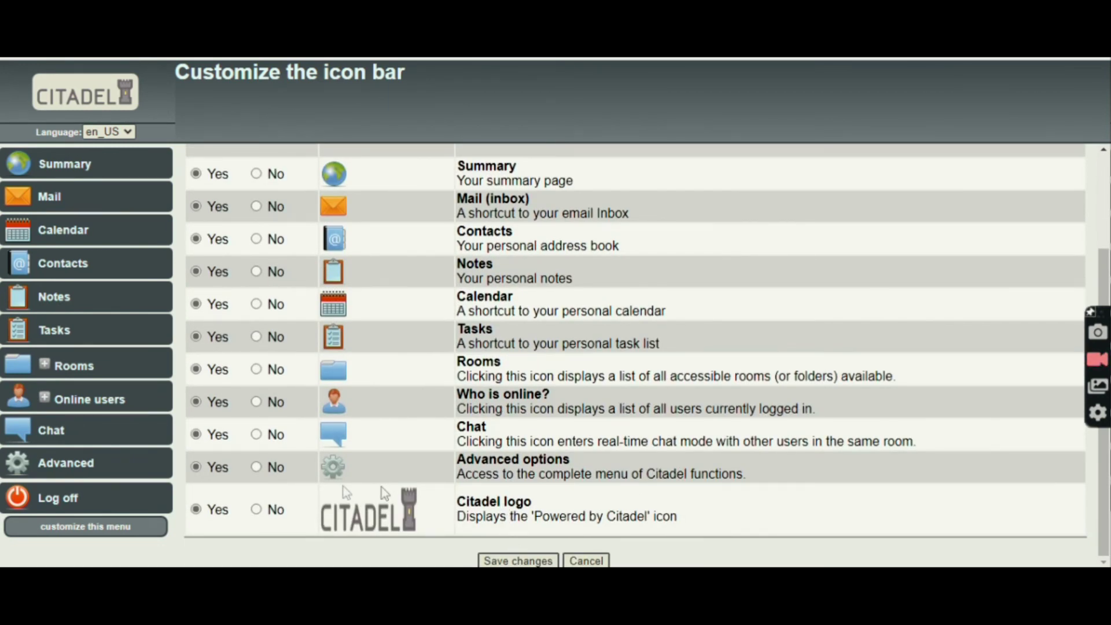
left_click(69, 501)
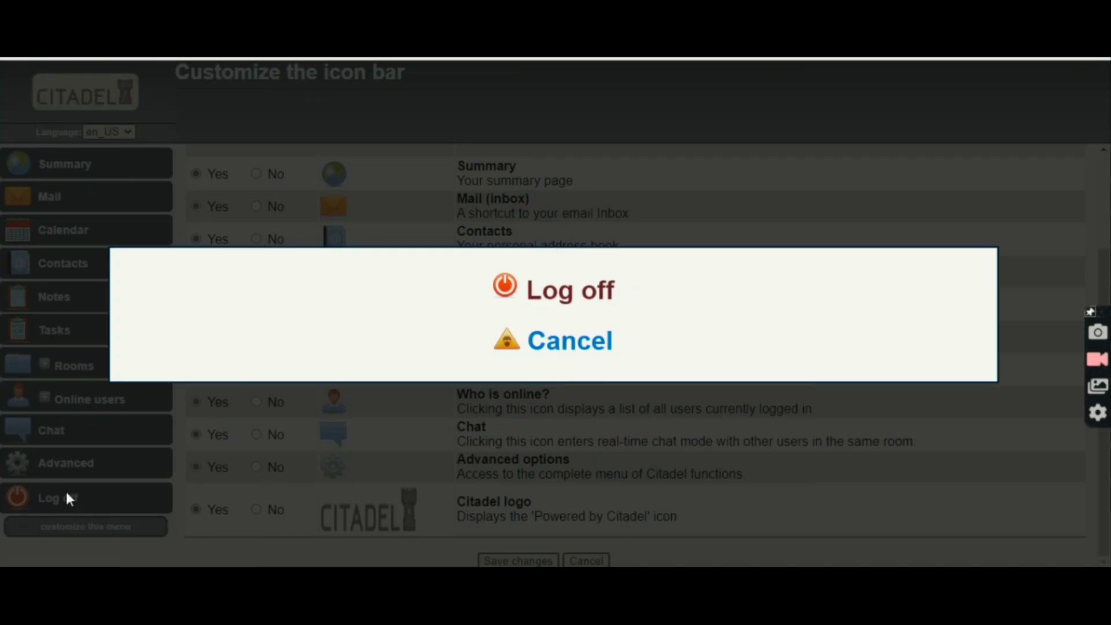
left_click(563, 302)
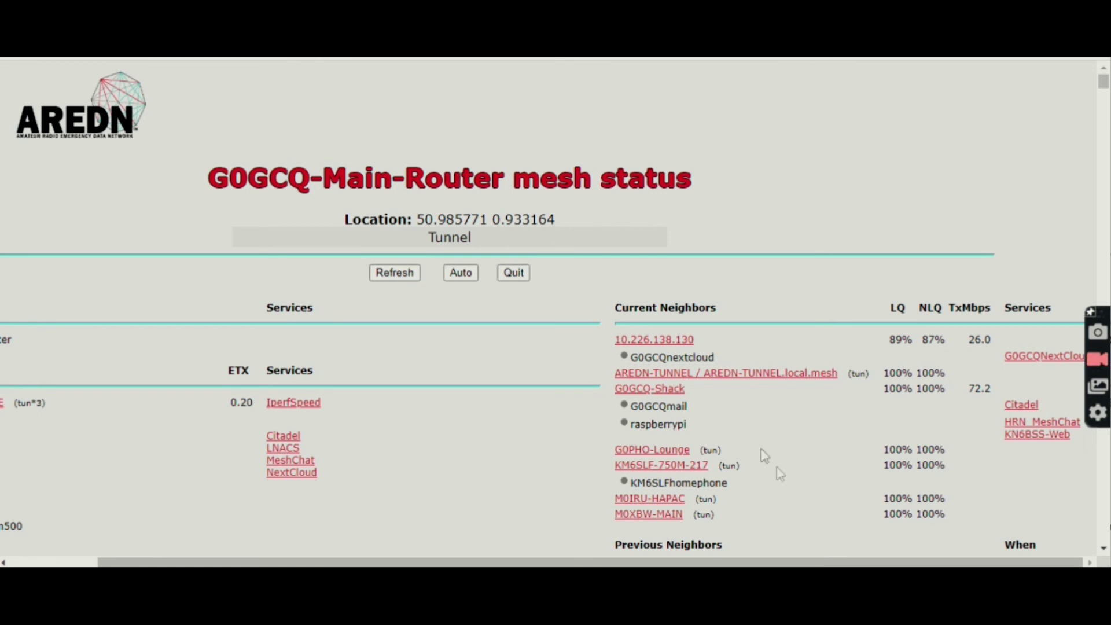
left_click(1047, 357)
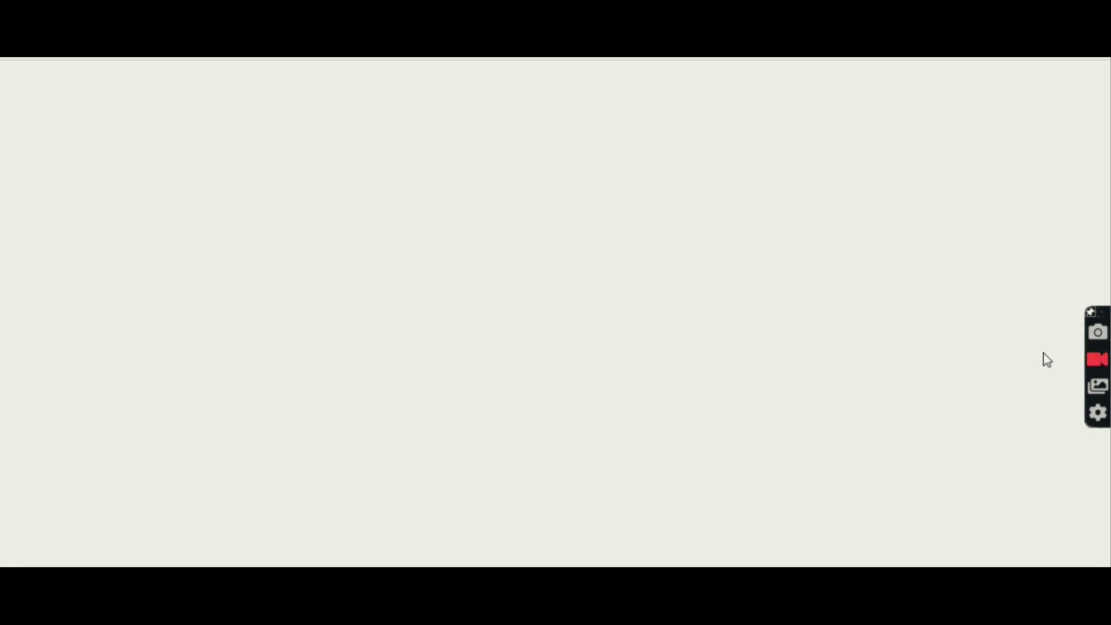